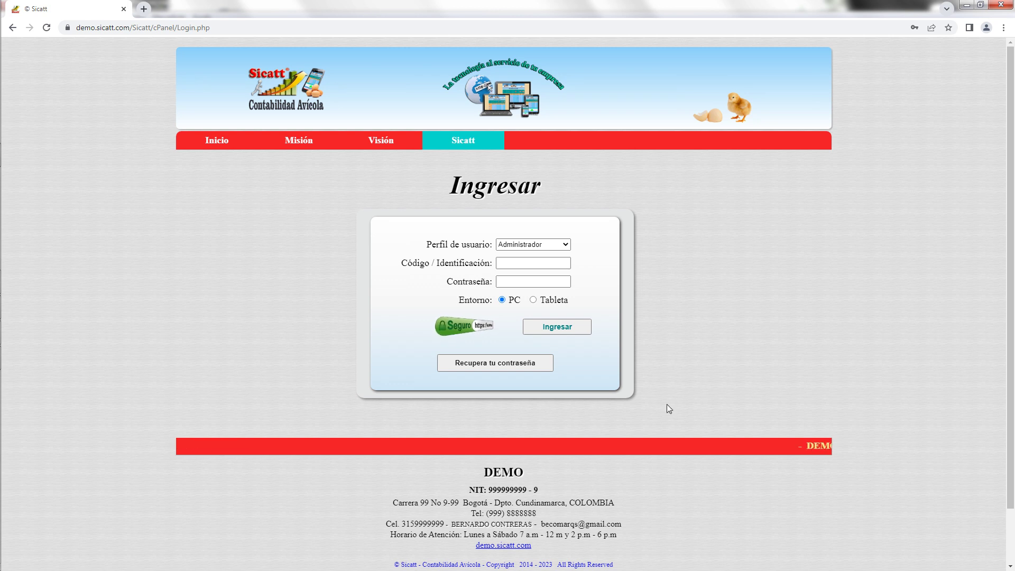
# Log in to the administration panel with the administrator's user code and password.
pyautogui.click(520, 265)
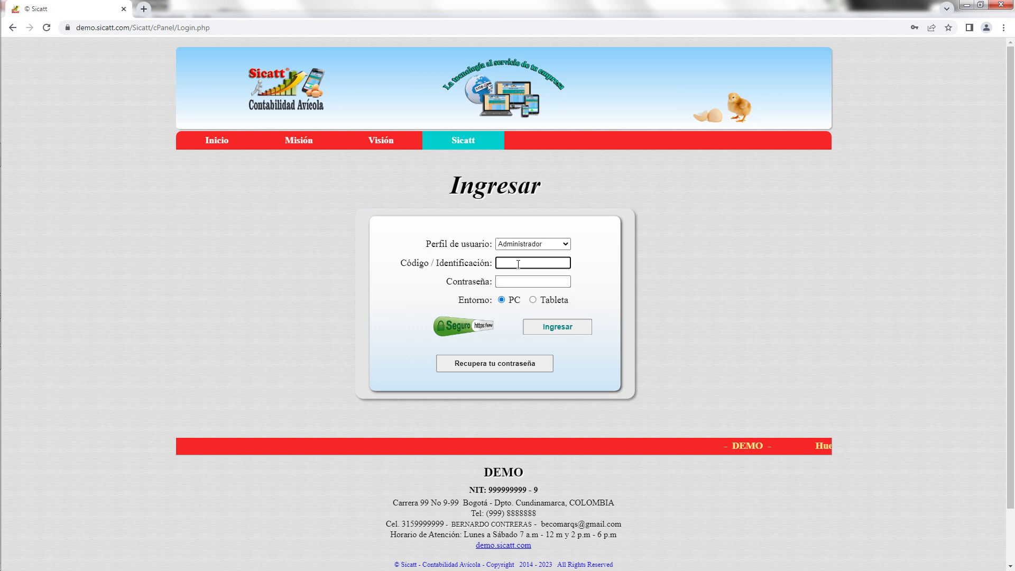
pyautogui.write('1')
pyautogui.press('Tab')
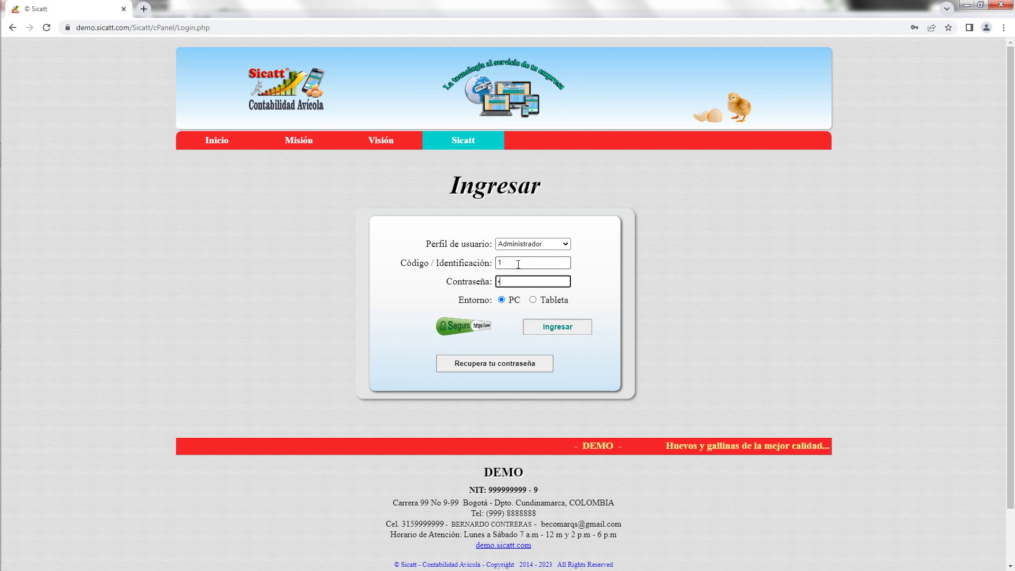
pyautogui.write('••••')
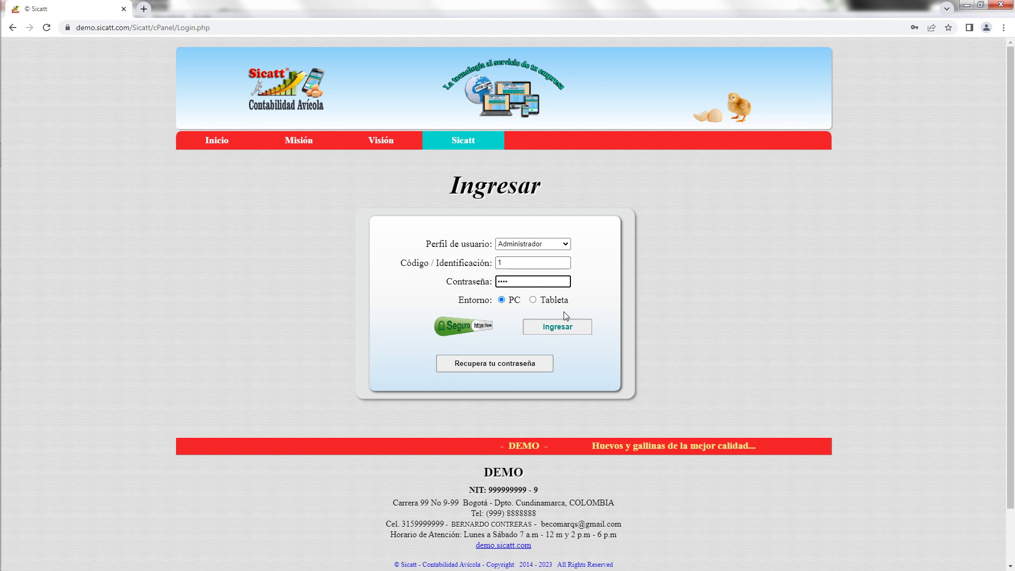
pyautogui.click(566, 325)
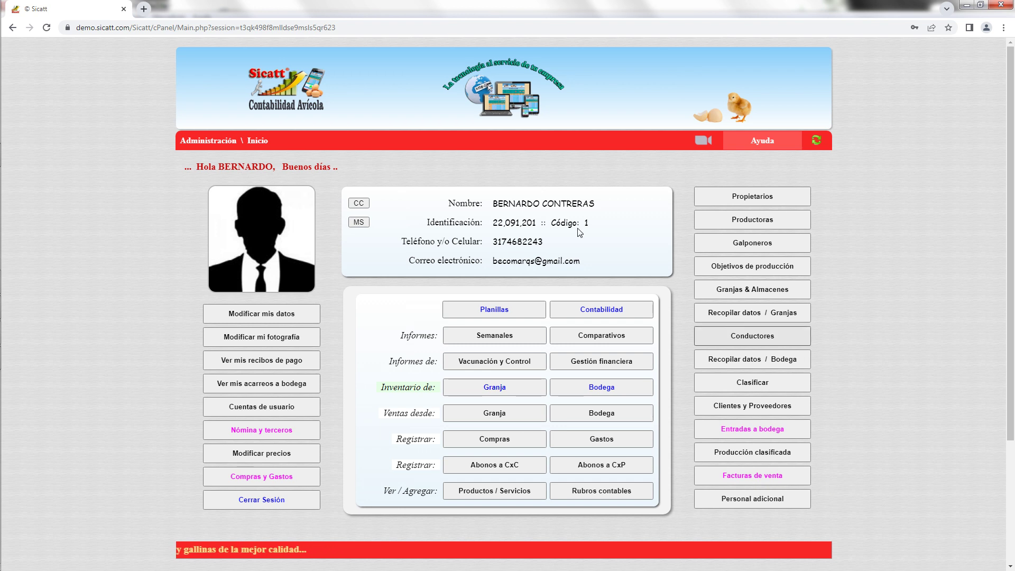
# Open Configuración de la cuenta and scroll through its contractor, company and operating settings.
pyautogui.click(361, 204)
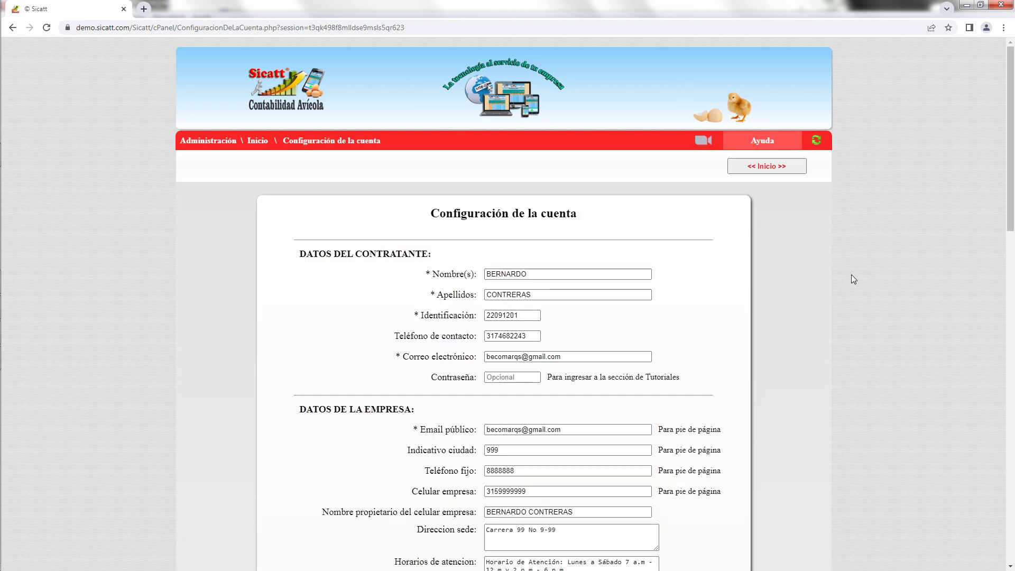
pyautogui.moveTo(1011, 203); pyautogui.dragTo(1013, 550)
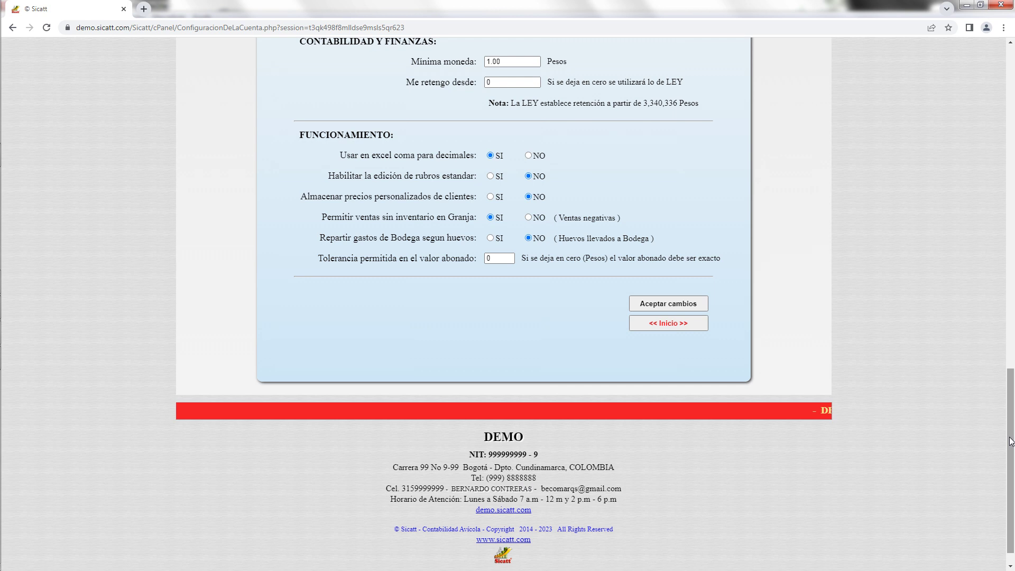
pyautogui.moveTo(1011, 425); pyautogui.dragTo(996, 204)
# Replace the company landline phone and the NIT digits in the account form.
pyautogui.click(513, 208)
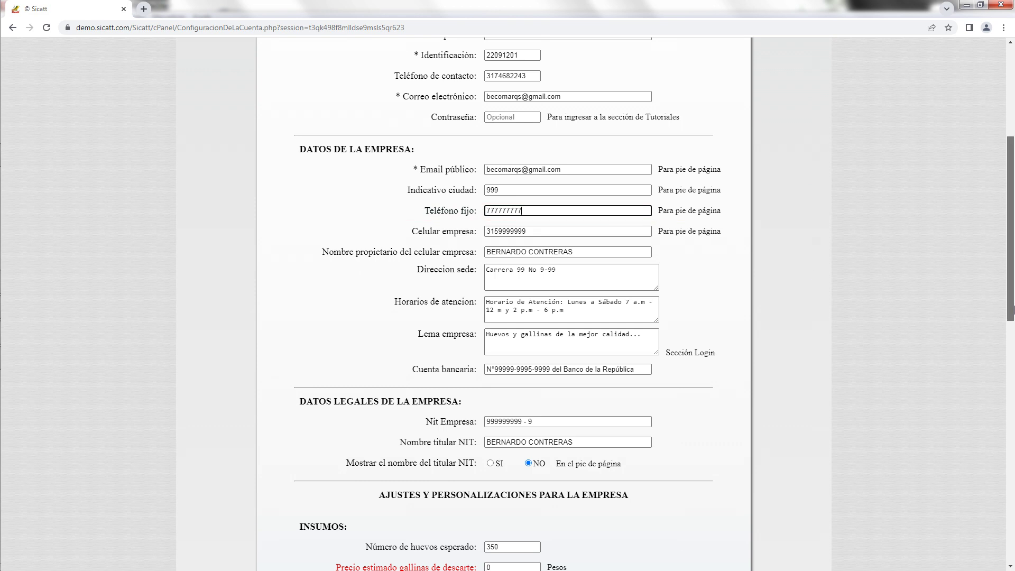
pyautogui.moveTo(1012, 313); pyautogui.dragTo(833, 351)
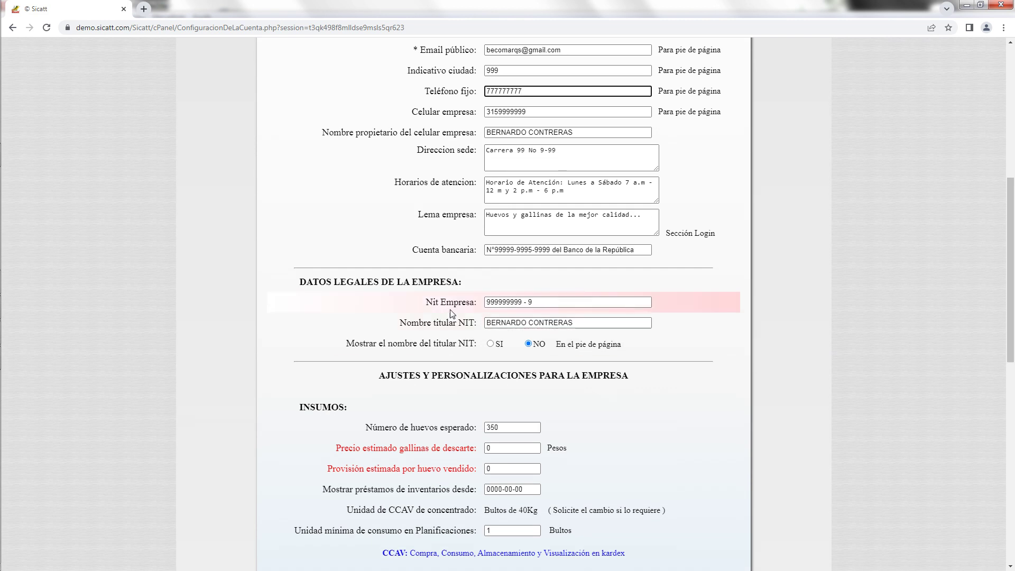
pyautogui.moveTo(520, 301); pyautogui.dragTo(480, 303)
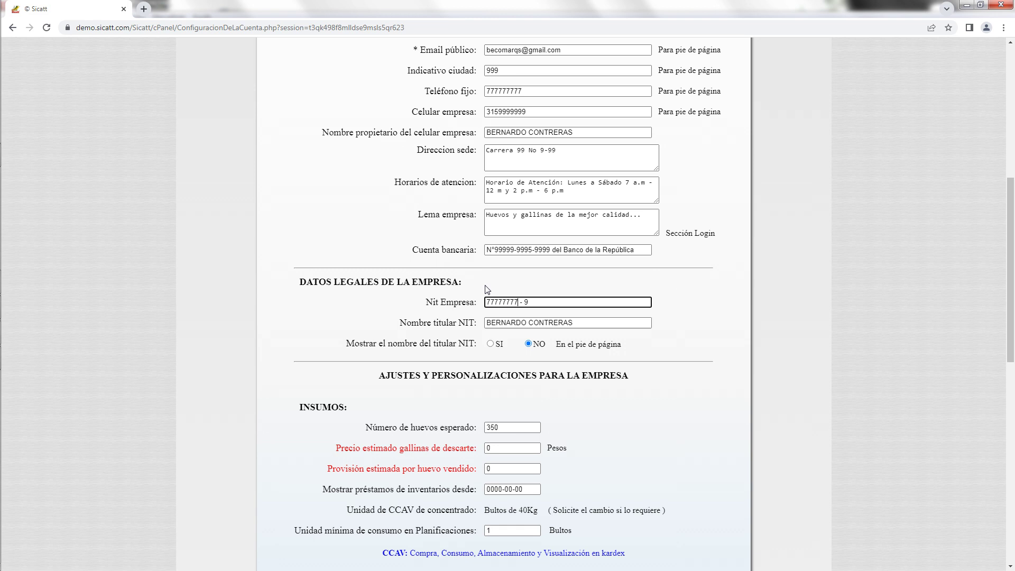
pyautogui.moveTo(1013, 279); pyautogui.dragTo(1014, 429)
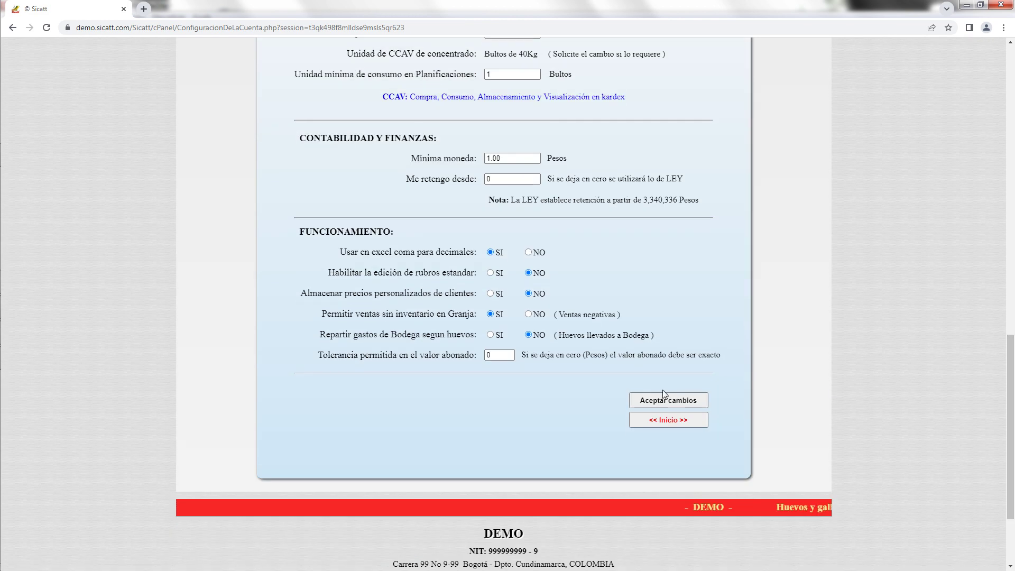
# Save the account changes, dismiss the confirmation, and return to the main page.
pyautogui.click(667, 402)
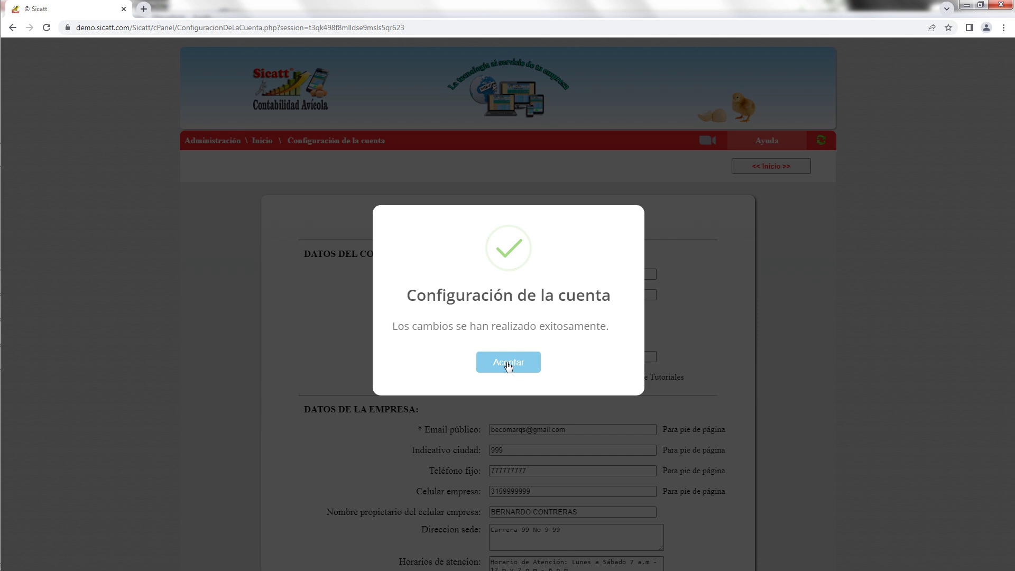
pyautogui.click(508, 364)
pyautogui.moveTo(1013, 168); pyautogui.dragTo(1014, 503)
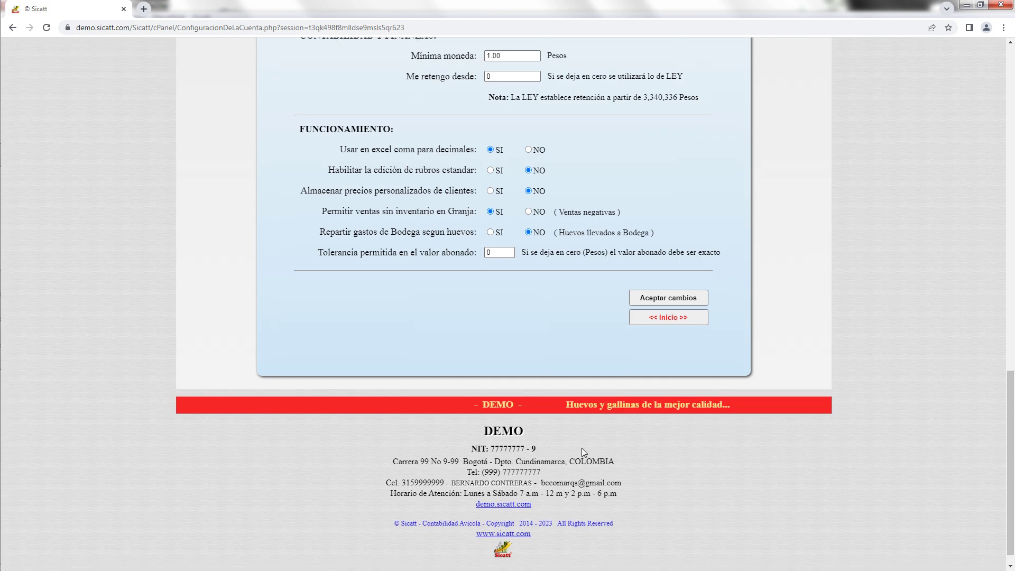
pyautogui.moveTo(1008, 422); pyautogui.dragTo(1009, 116)
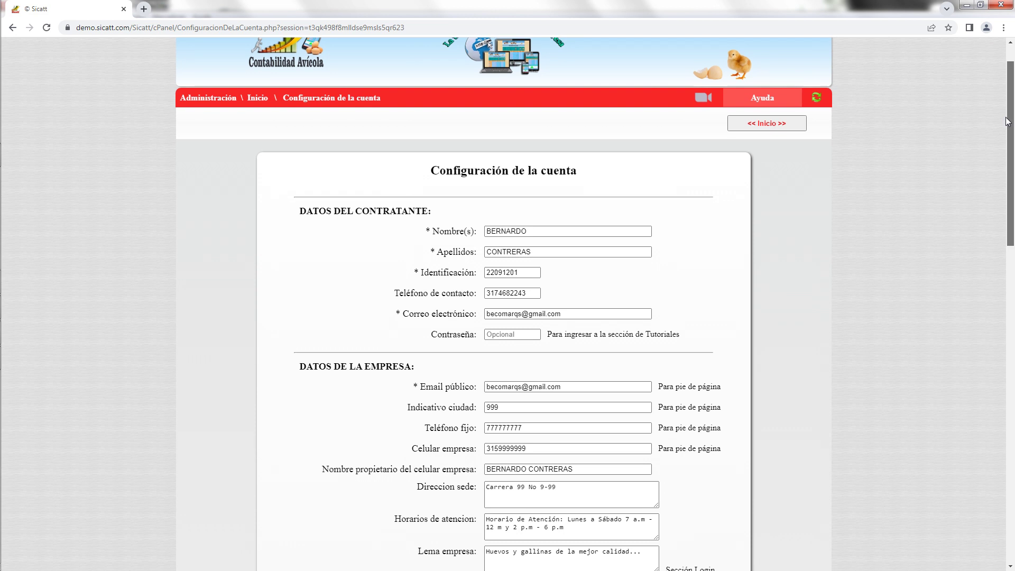
pyautogui.click(783, 126)
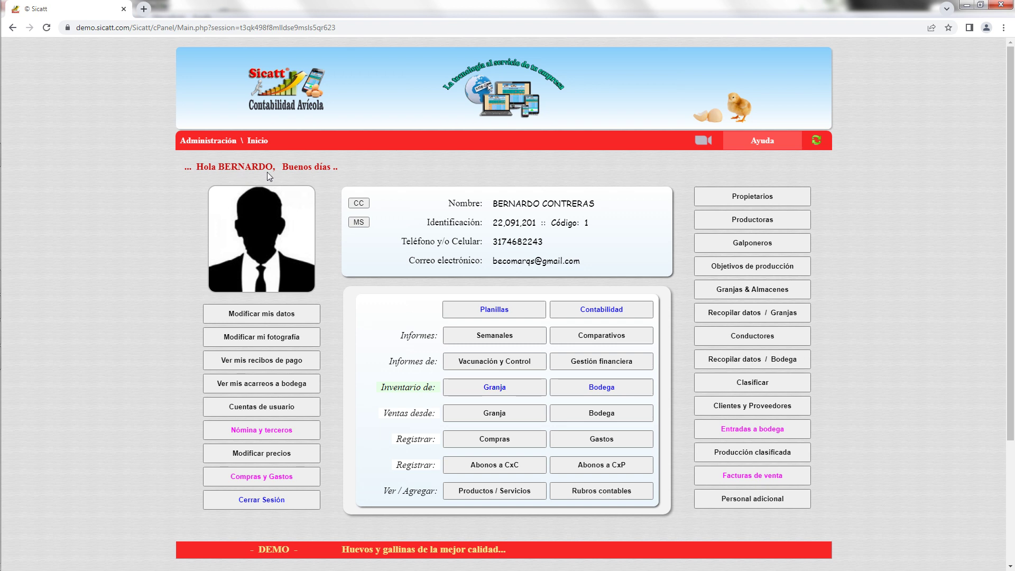
pyautogui.click(294, 315)
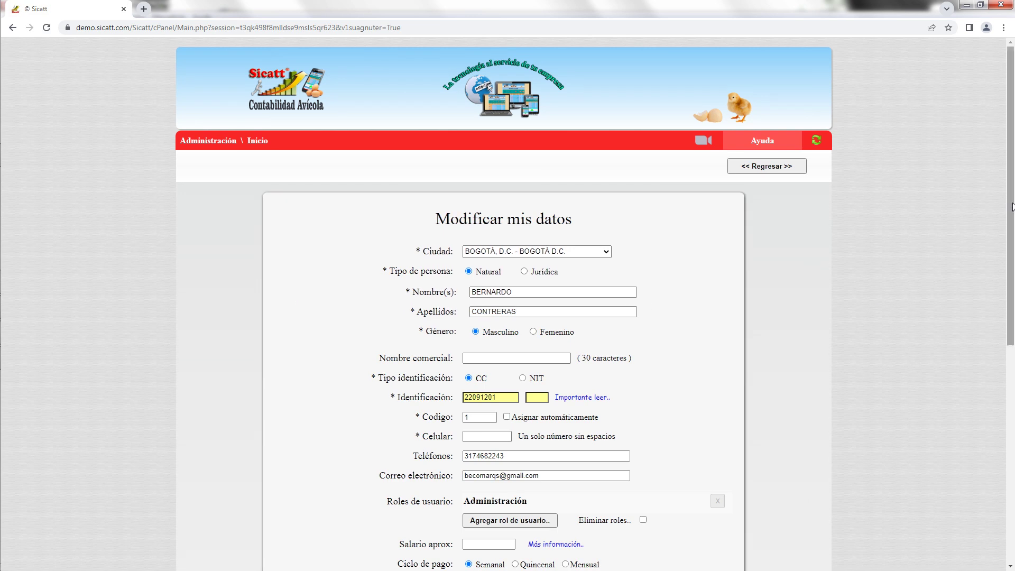
pyautogui.moveTo(1011, 218); pyautogui.dragTo(1013, 341)
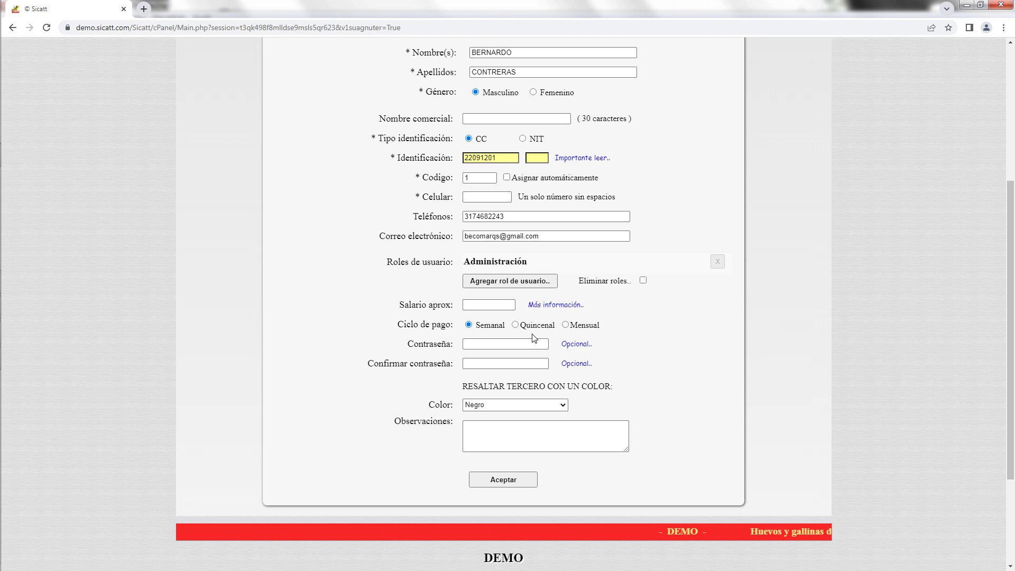
pyautogui.click(466, 346)
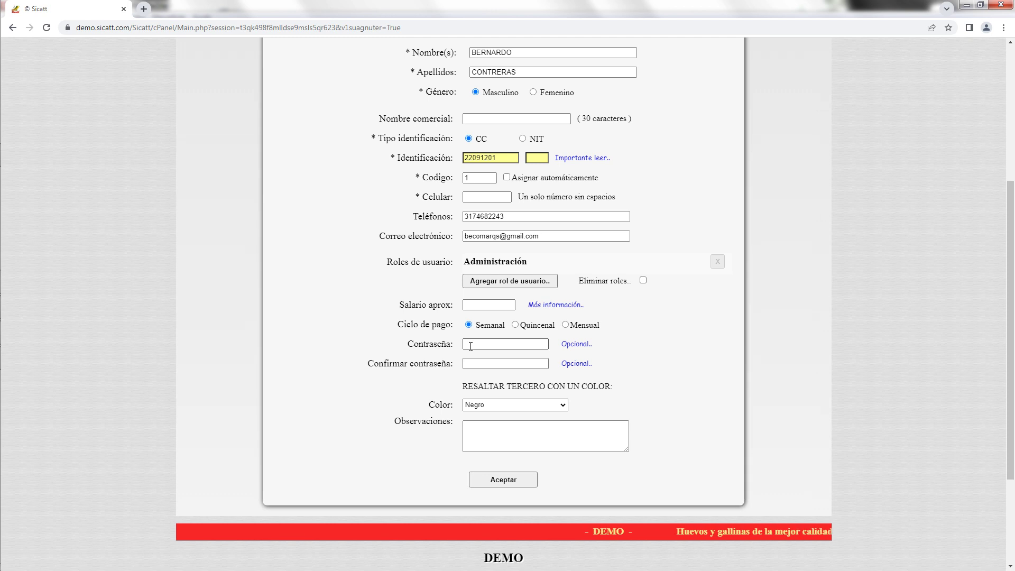
pyautogui.moveTo(1013, 325); pyautogui.dragTo(1014, 214)
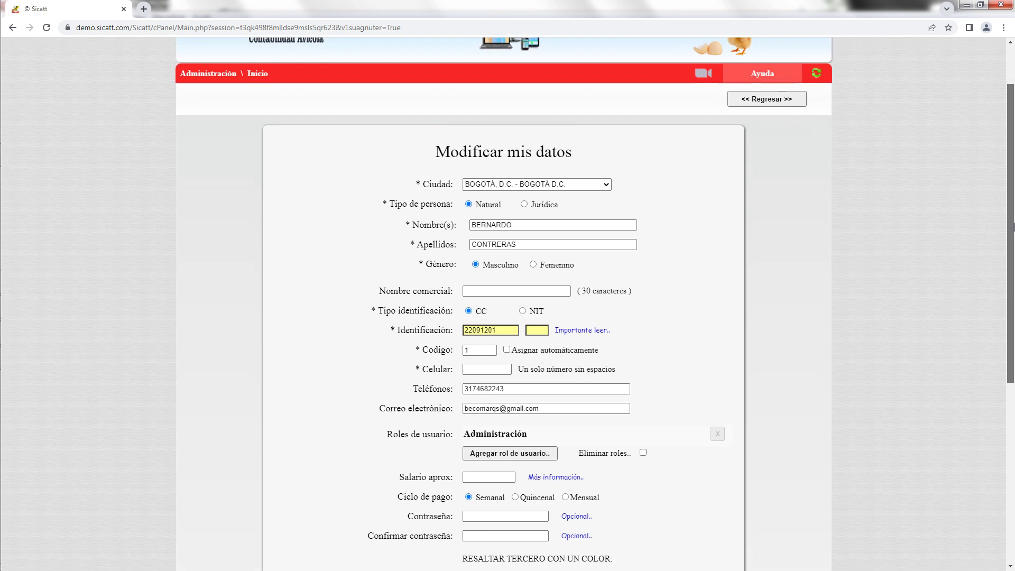
pyautogui.click(763, 101)
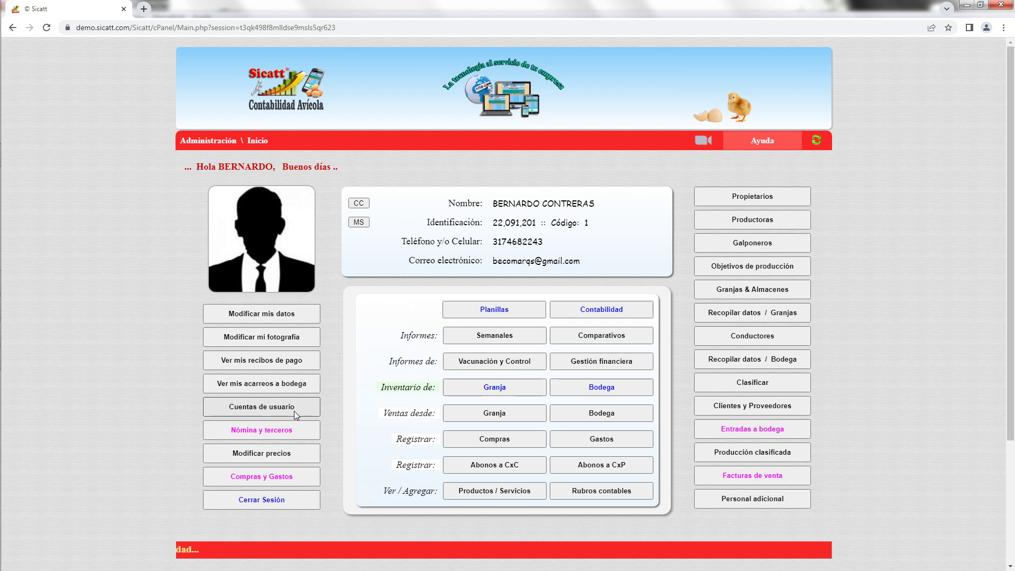
# Open Cuentas de usuario and scroll down to the Usuarios del Sistema list.
pyautogui.click(296, 410)
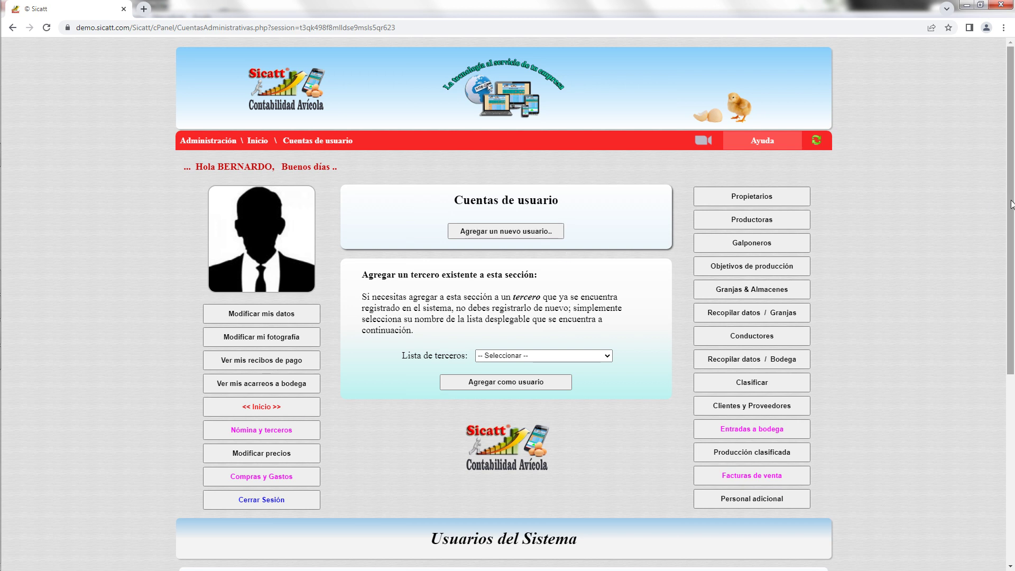
pyautogui.scroll(-4, 1011, 317)
pyautogui.moveTo(1014, 334); pyautogui.dragTo(1014, 360)
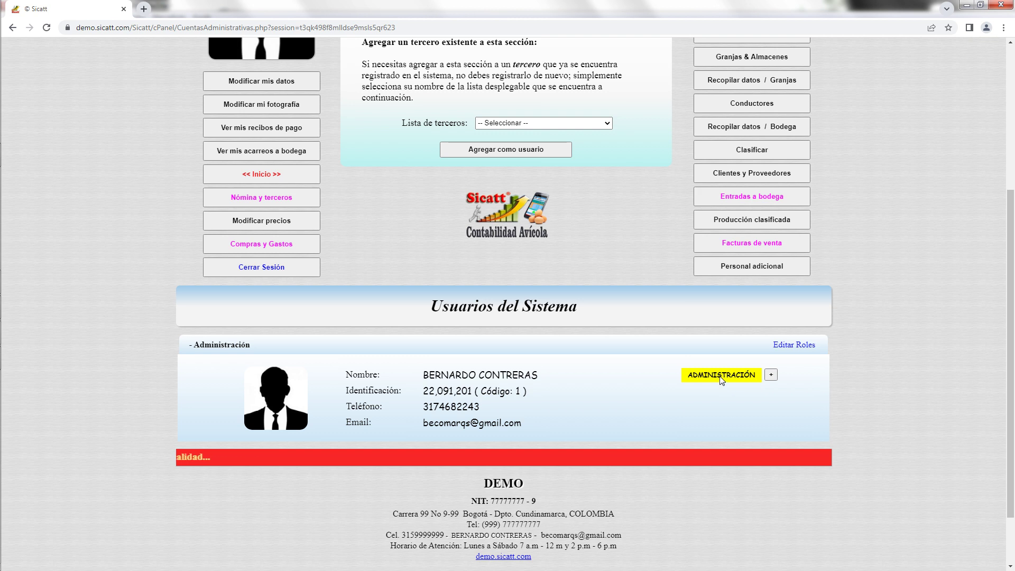
# Edit the administrator's roles to add the Conductor role.
pyautogui.click(801, 345)
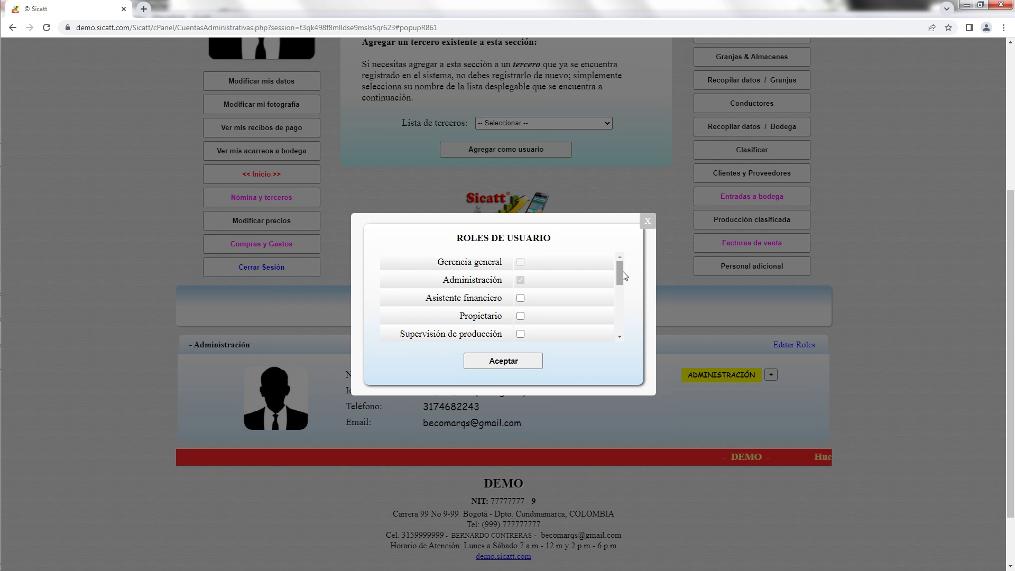
pyautogui.scroll(-2, 622, 272)
pyautogui.scroll(-1, 622, 295)
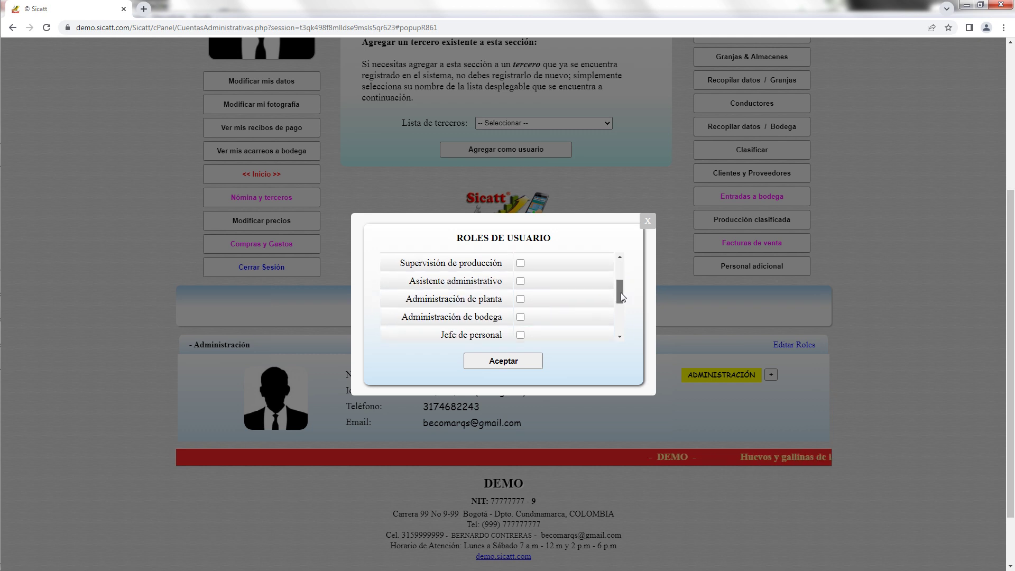
pyautogui.moveTo(620, 297); pyautogui.dragTo(616, 309)
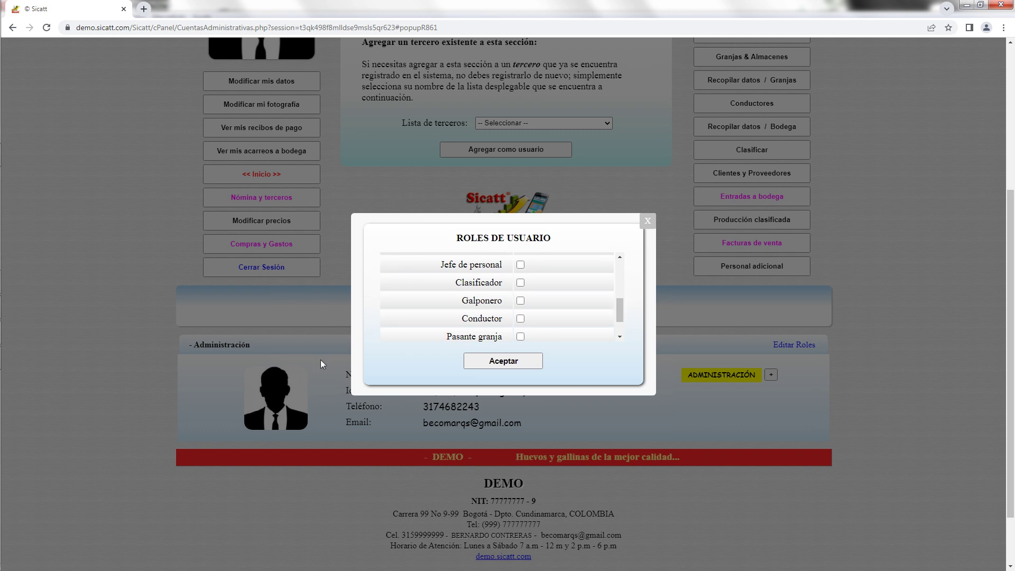
pyautogui.click(521, 320)
pyautogui.scroll(-1, 620, 309)
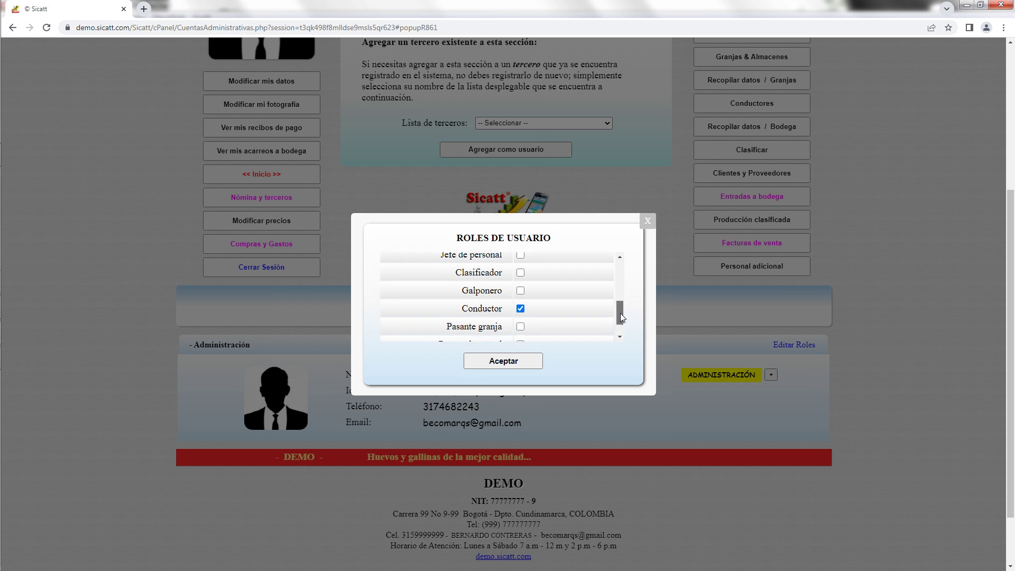
pyautogui.moveTo(620, 306); pyautogui.dragTo(623, 286)
# Leave Supervisión de producción unchecked, confirm the updated roles, and scroll the page.
pyautogui.scroll(3, 623, 285)
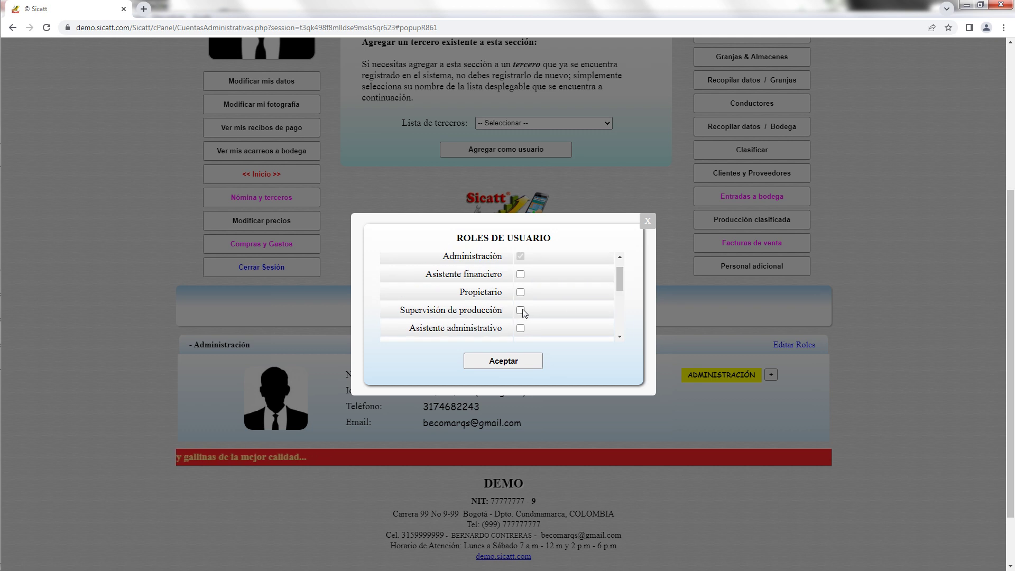
pyautogui.click(522, 311)
pyautogui.click(522, 310)
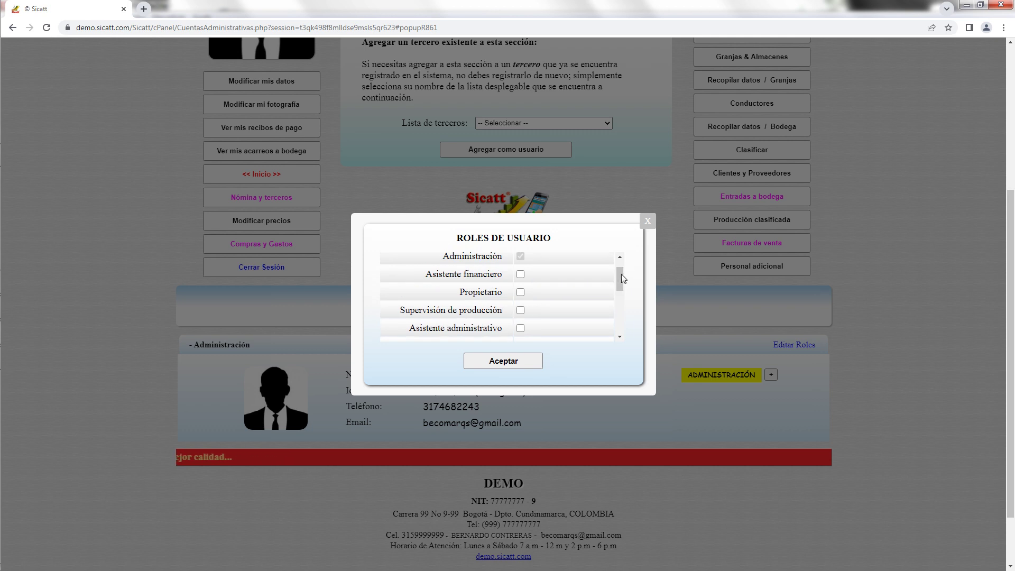
pyautogui.moveTo(618, 276); pyautogui.dragTo(616, 313)
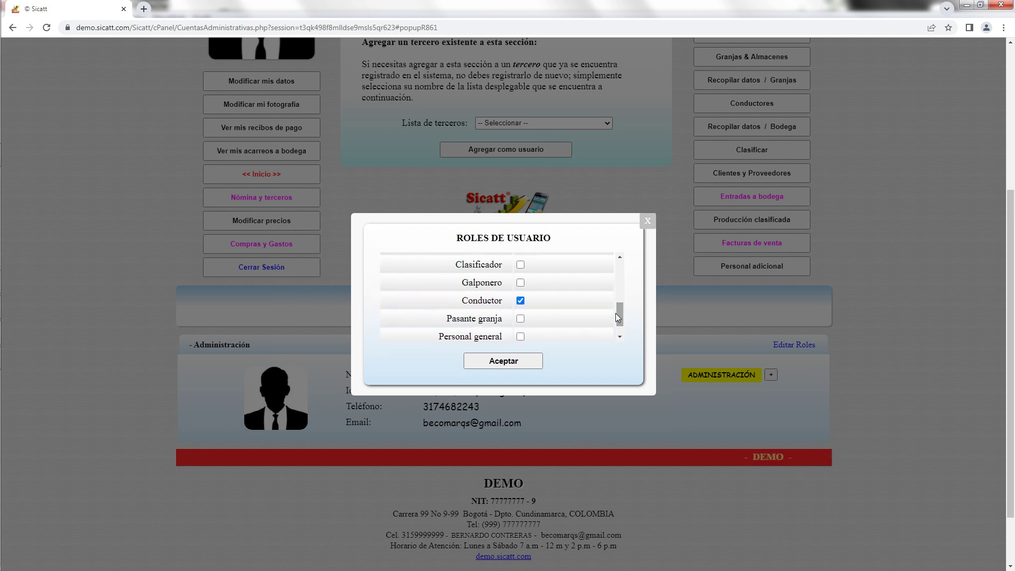
pyautogui.click(523, 363)
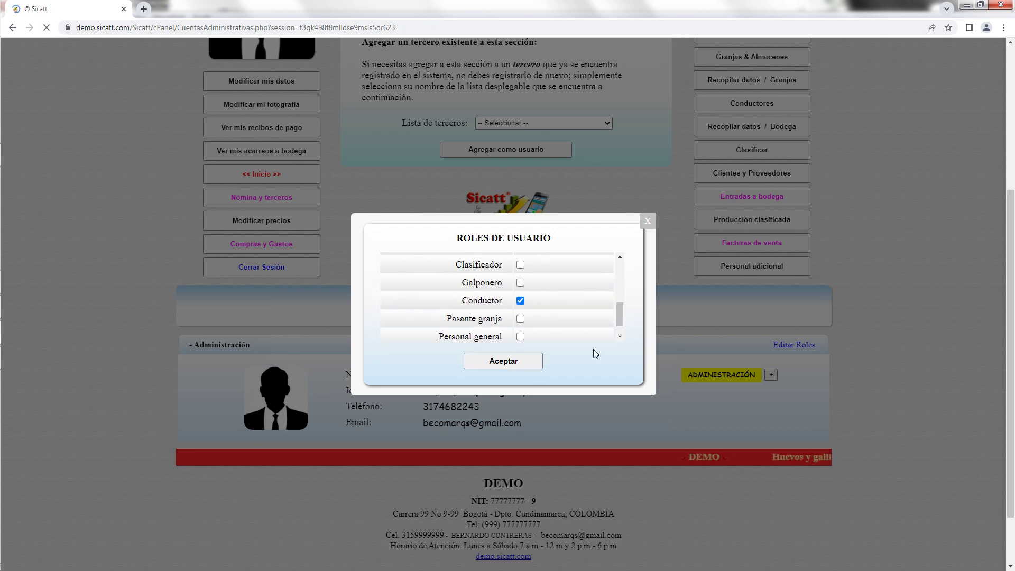
pyautogui.scroll(-4, 643, 361)
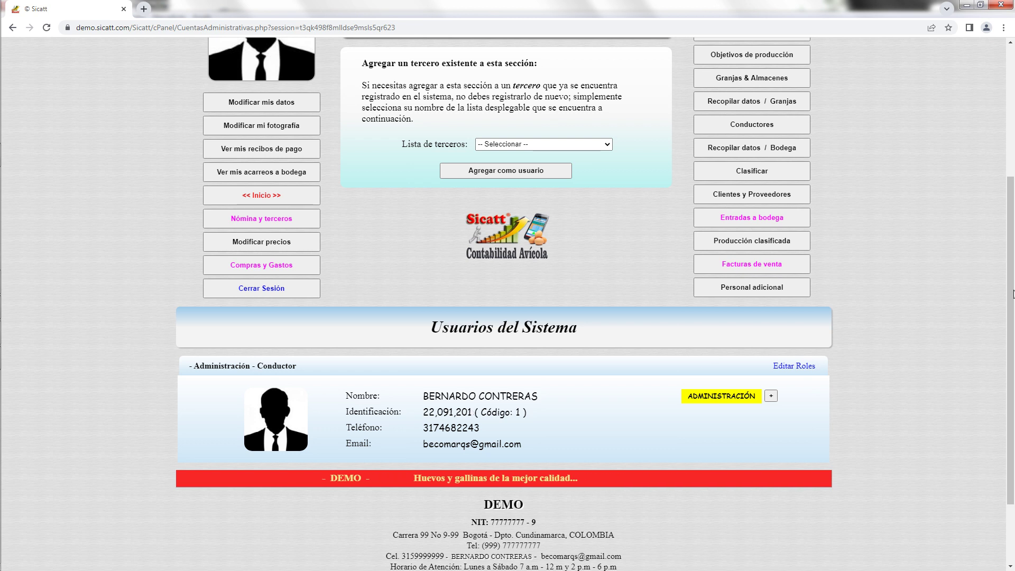
pyautogui.moveTo(1014, 264); pyautogui.dragTo(1014, 204)
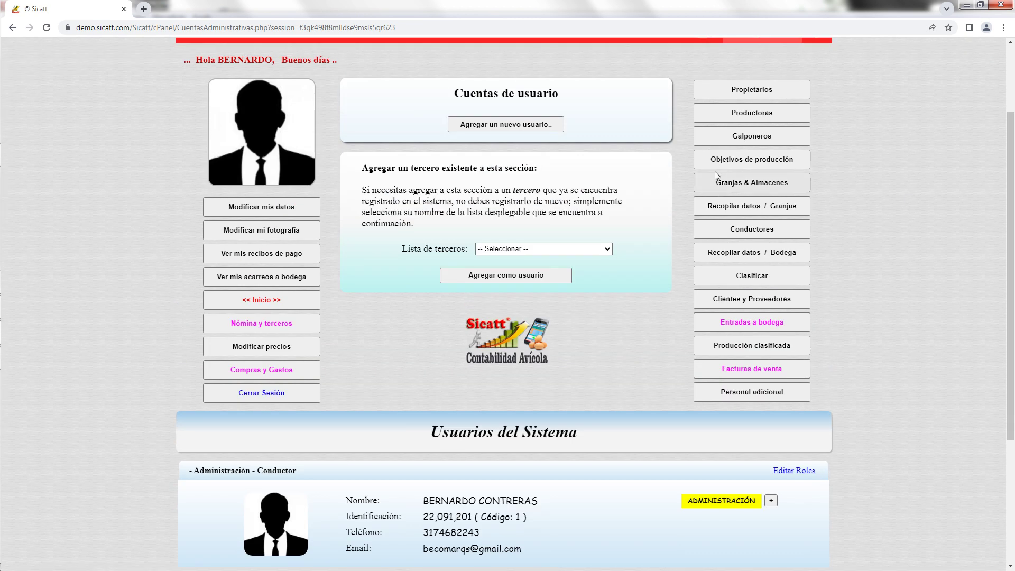
# Start a new user in Bogotá and fill in first name, surname and trade name.
pyautogui.click(525, 127)
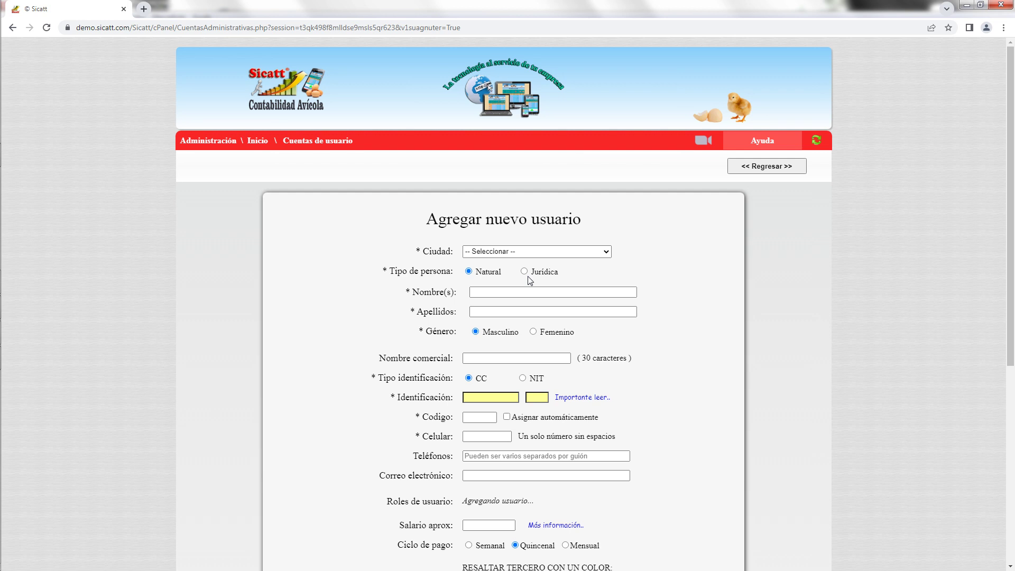
pyautogui.click(534, 252)
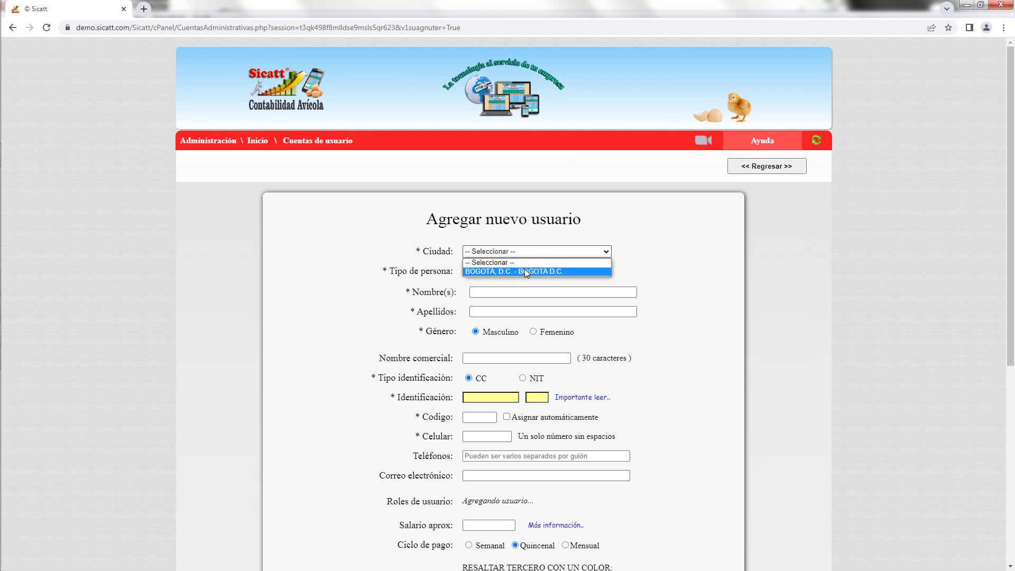
pyautogui.click(524, 270)
pyautogui.click(484, 290)
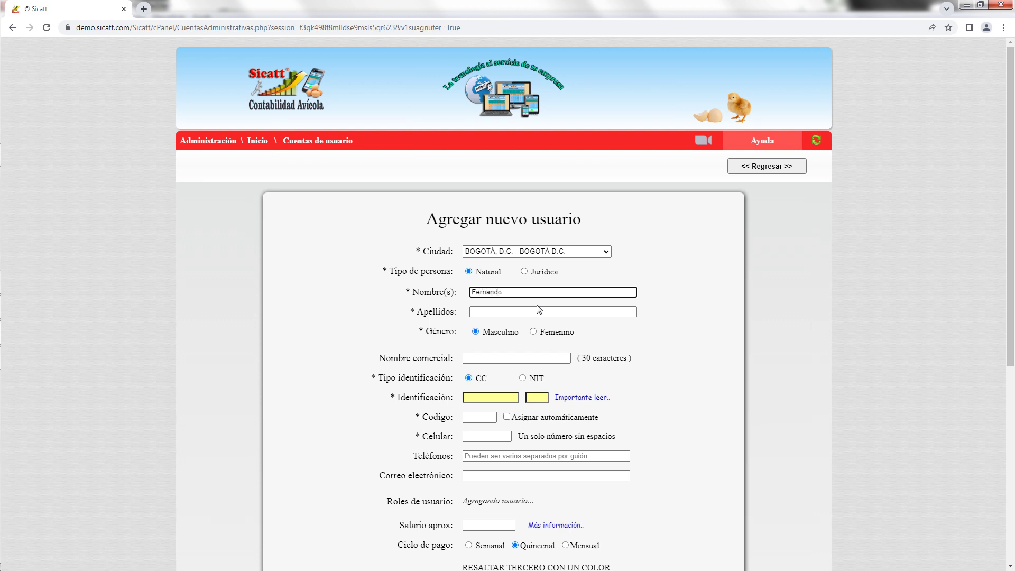
pyautogui.click(522, 311)
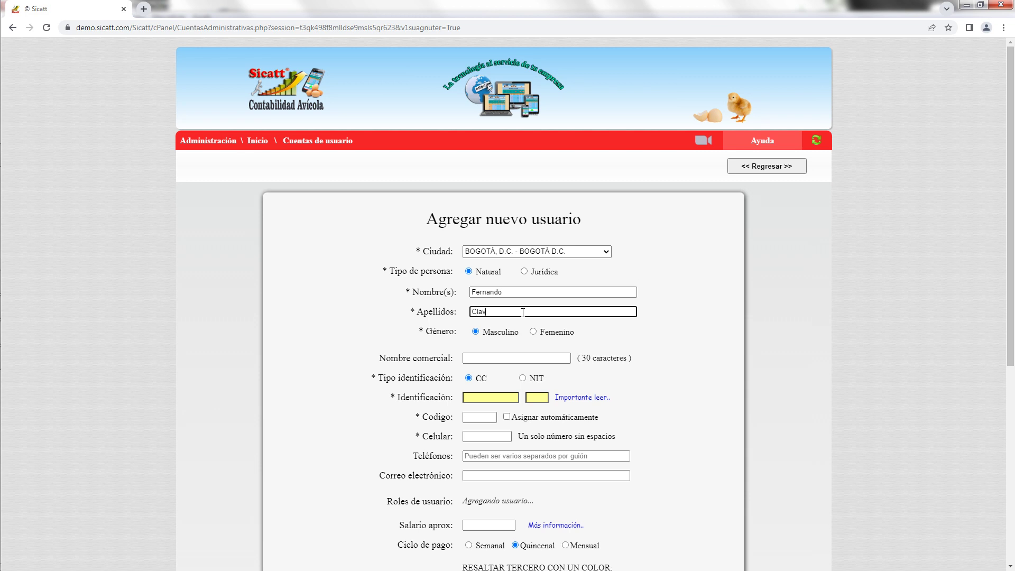
pyautogui.click(488, 359)
pyautogui.scroll(-1, 662, 358)
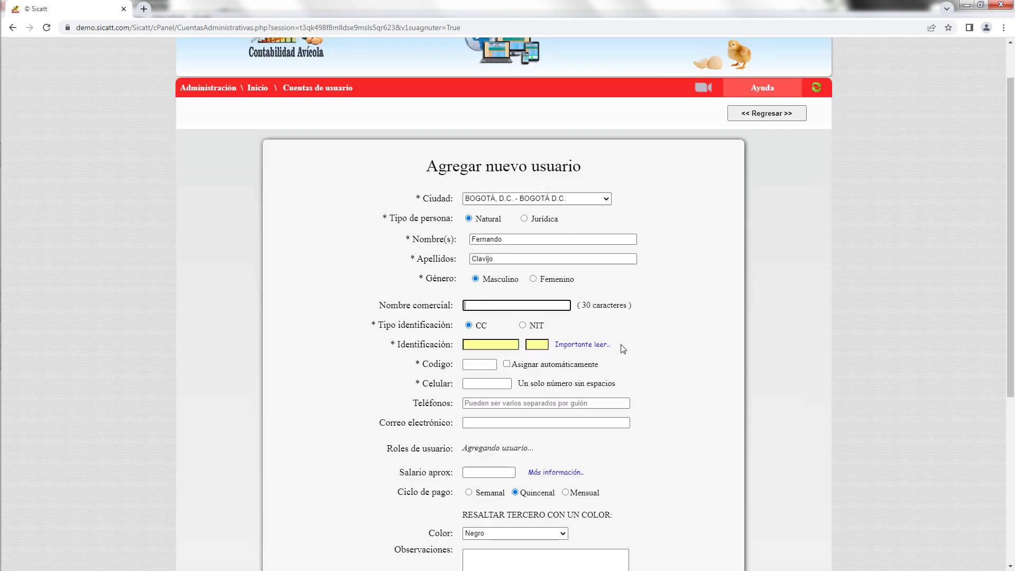
pyautogui.scroll(1, 618, 351)
pyautogui.scroll(-1, 483, 355)
# Enter the user's identification number and type the user code manually instead of auto-assigning.
pyautogui.click(481, 345)
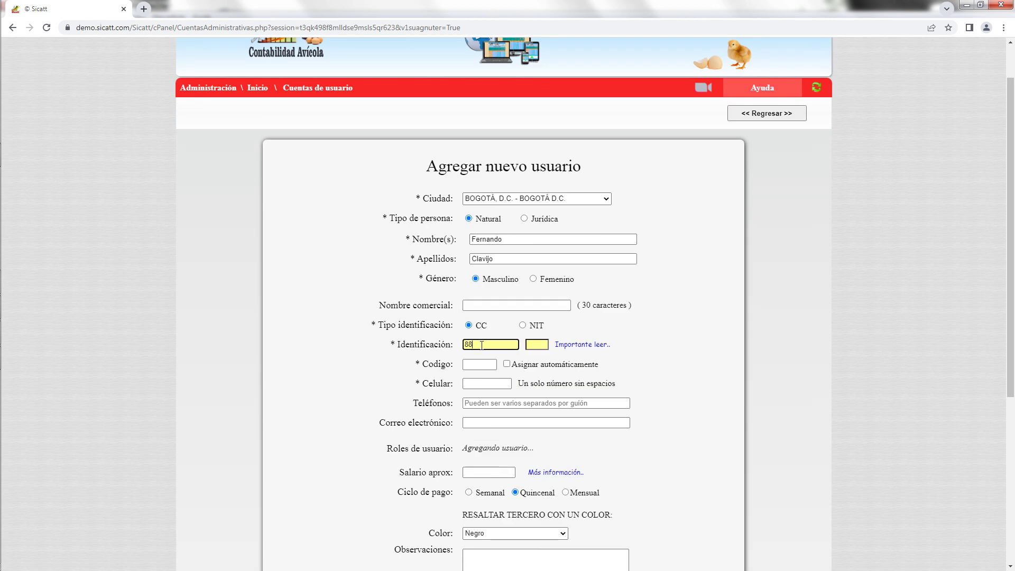
pyautogui.click(477, 366)
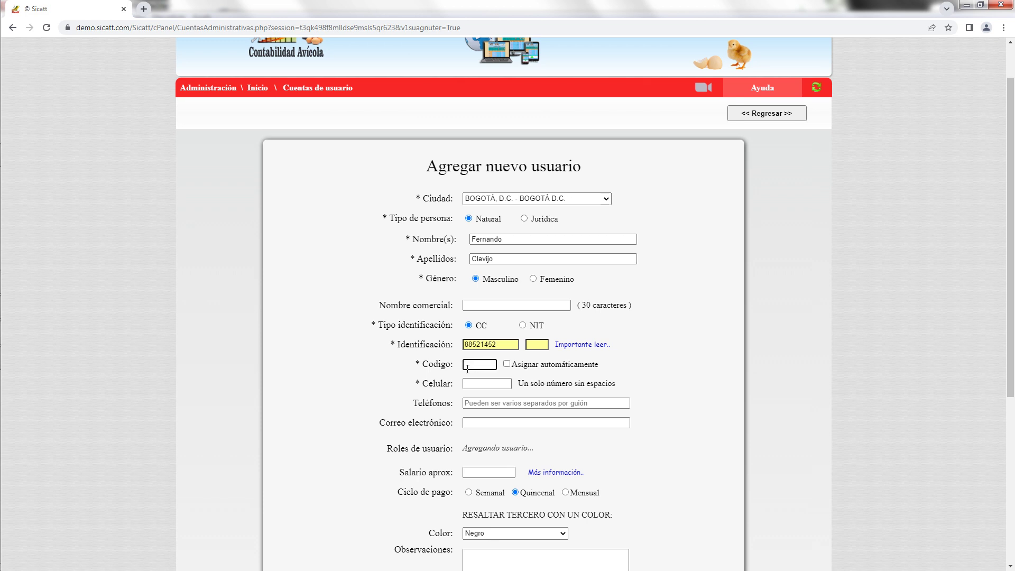
pyautogui.click(507, 365)
pyautogui.click(507, 364)
pyautogui.click(488, 364)
# Enter the user's mobile number and paste it into the additional phones field.
pyautogui.click(479, 385)
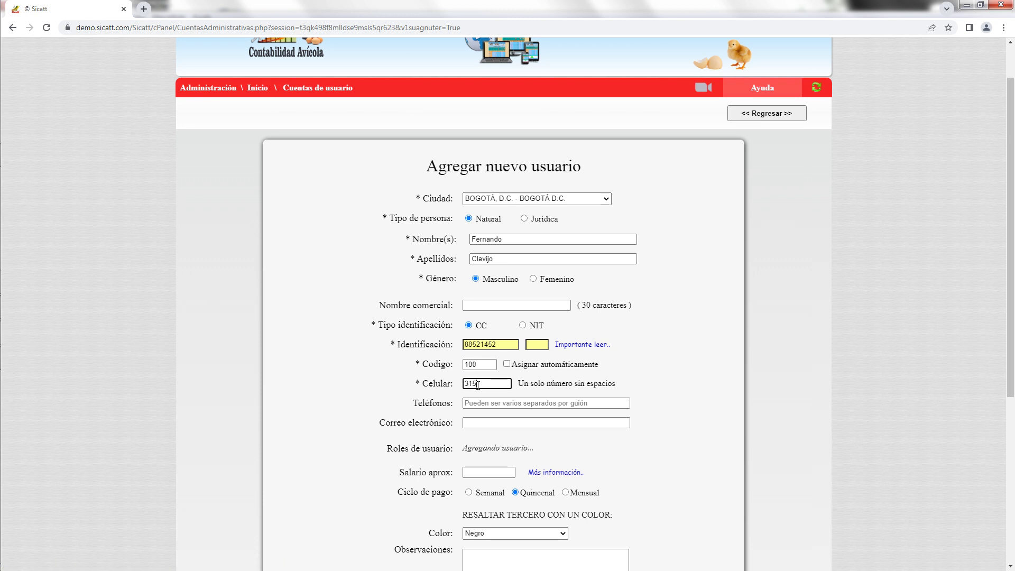
pyautogui.moveTo(505, 385); pyautogui.dragTo(440, 384)
pyautogui.hotkey('ctrl', 'c')
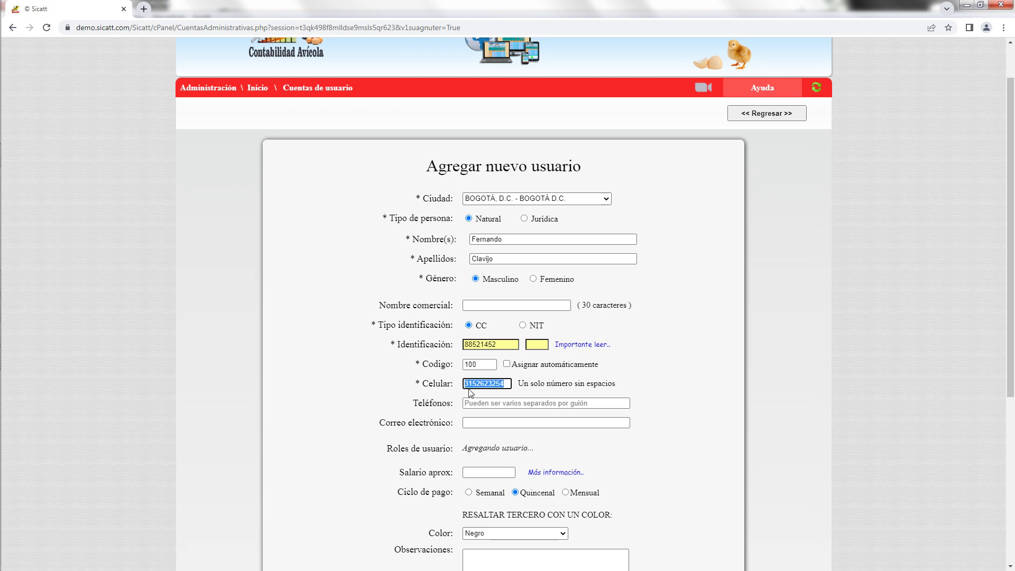
pyautogui.click(473, 405)
pyautogui.hotkey('ctrl', 'v')
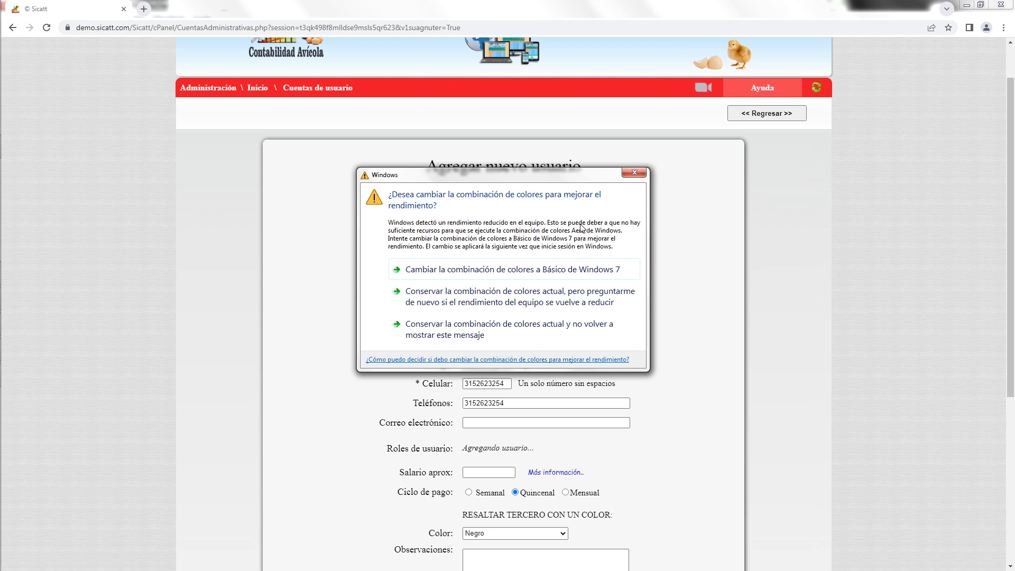
pyautogui.click(625, 175)
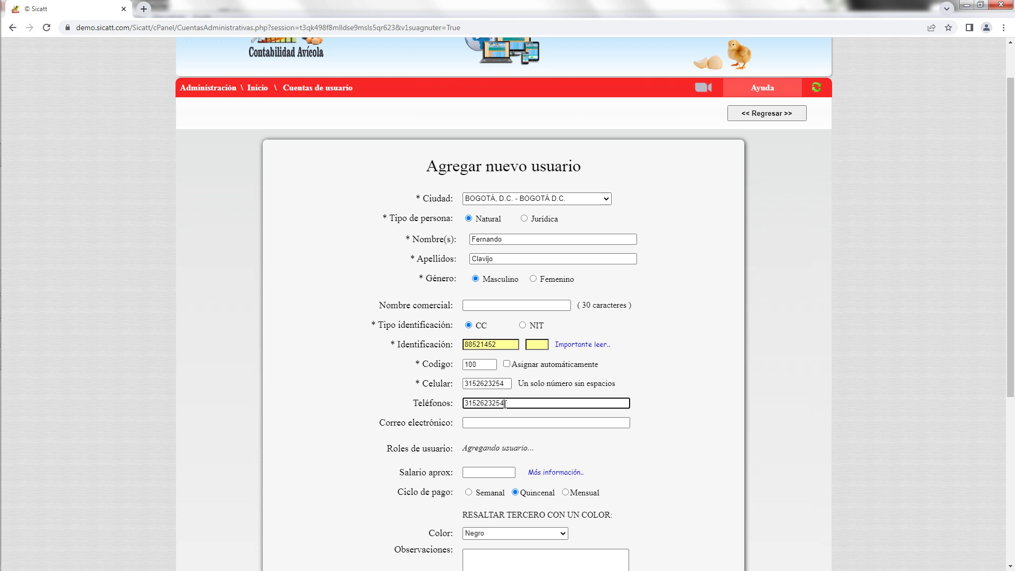
# Fill in the user's e-mail address and submit the new user.
pyautogui.click(488, 422)
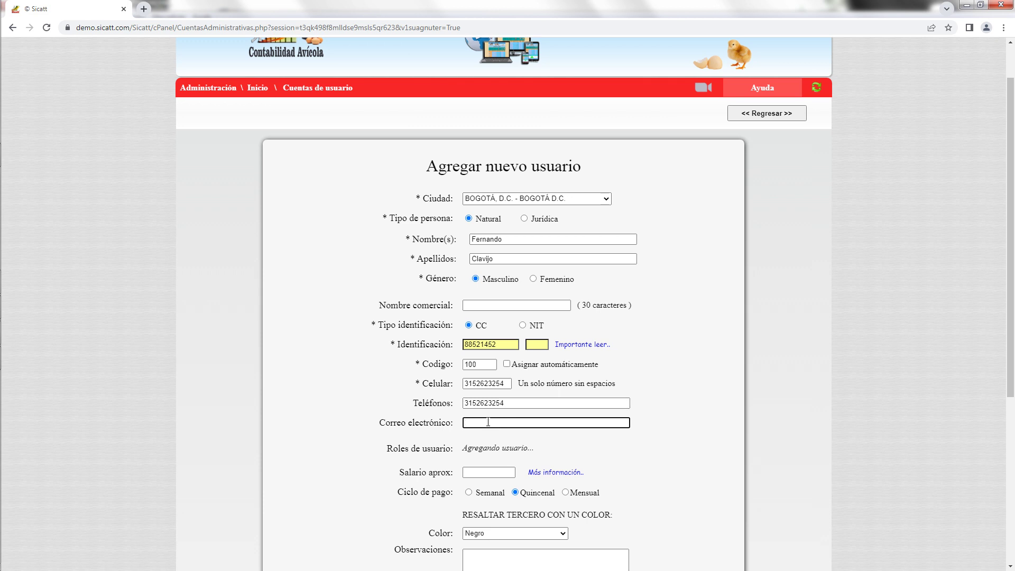
pyautogui.scroll(-3, 667, 440)
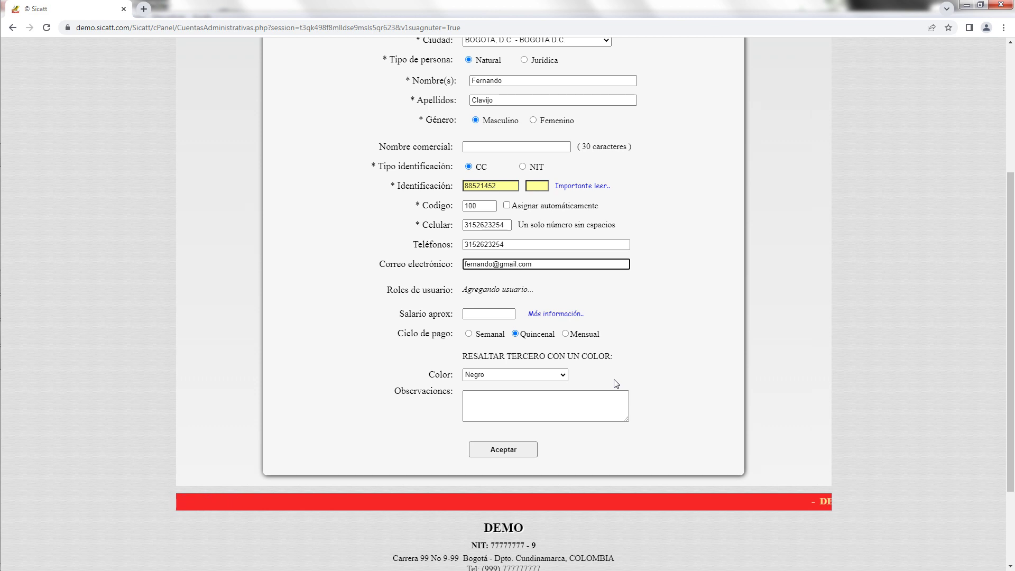
pyautogui.click(517, 452)
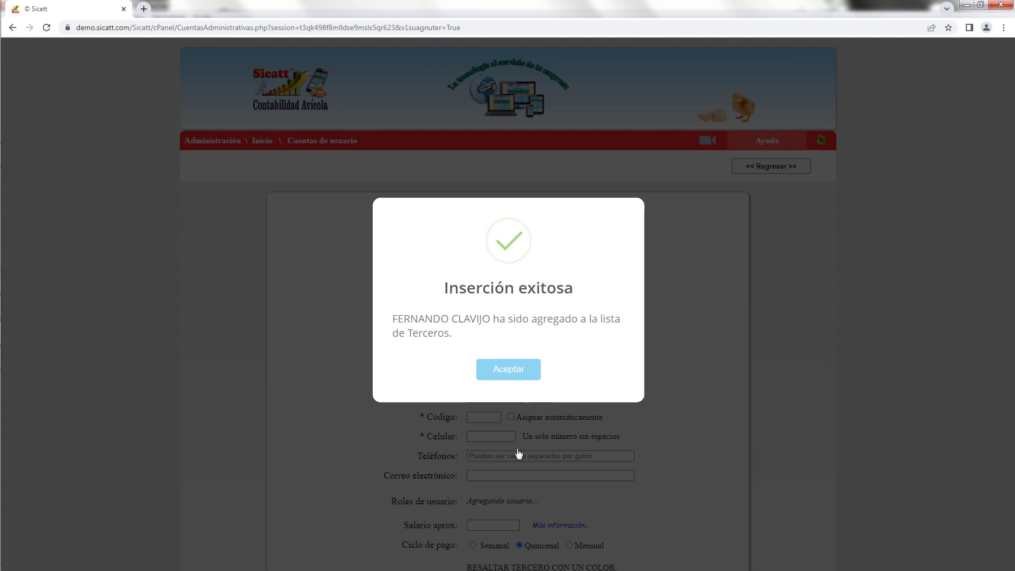
# Acknowledge Inserción exitosa and scroll to the new user listed as Asistente administrativo.
pyautogui.click(515, 374)
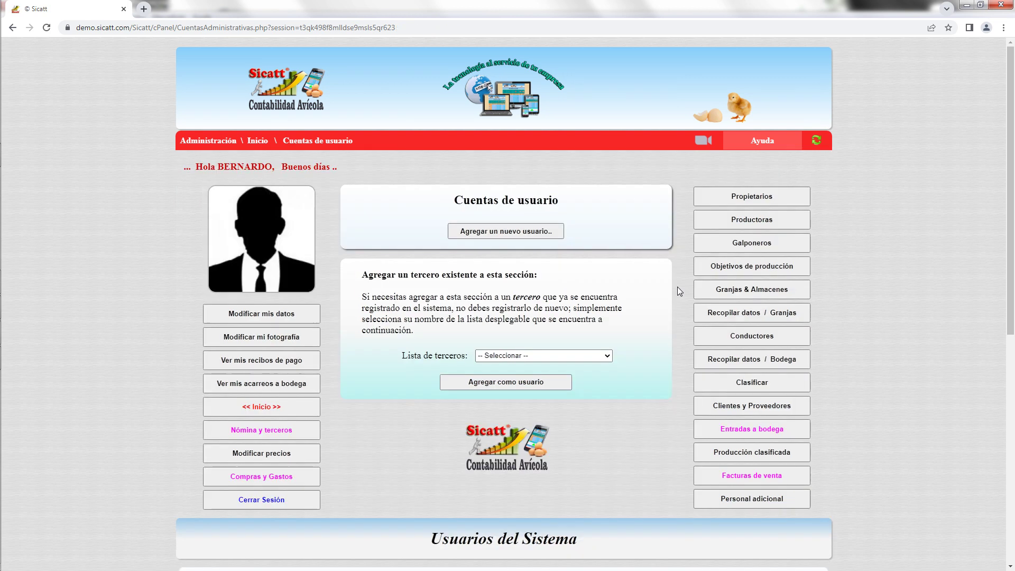
pyautogui.scroll(-1, 662, 299)
pyautogui.scroll(-3, 664, 303)
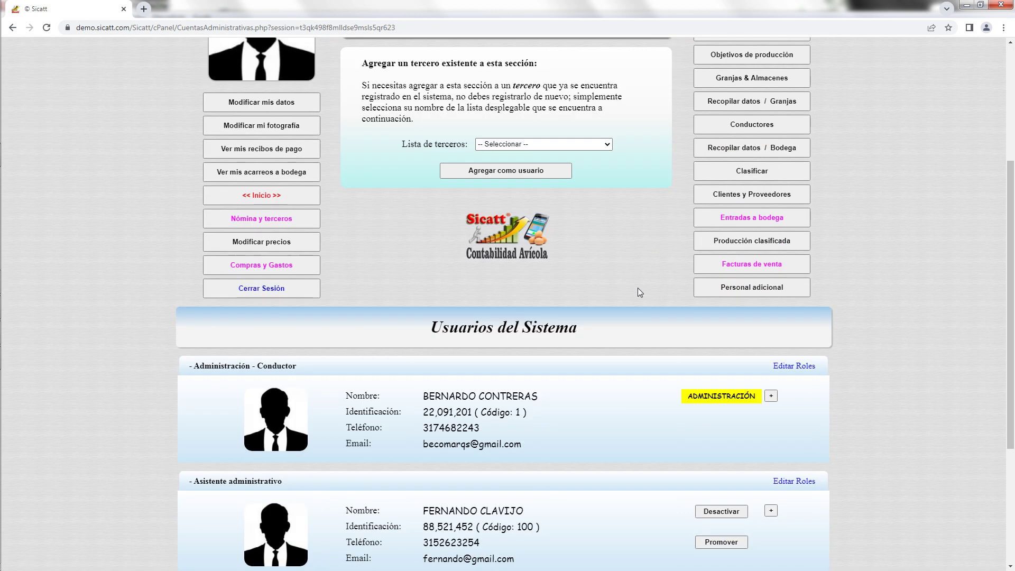
pyautogui.scroll(-1, 637, 289)
pyautogui.scroll(-1, 638, 288)
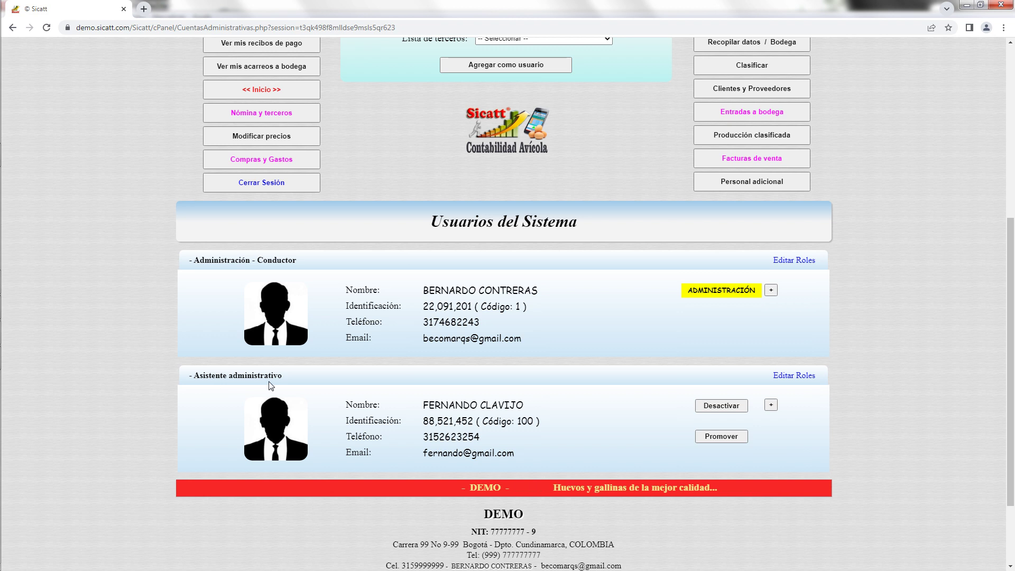
# Swap the new user's Asistente administrativo role for Supervisión de producción.
pyautogui.click(793, 376)
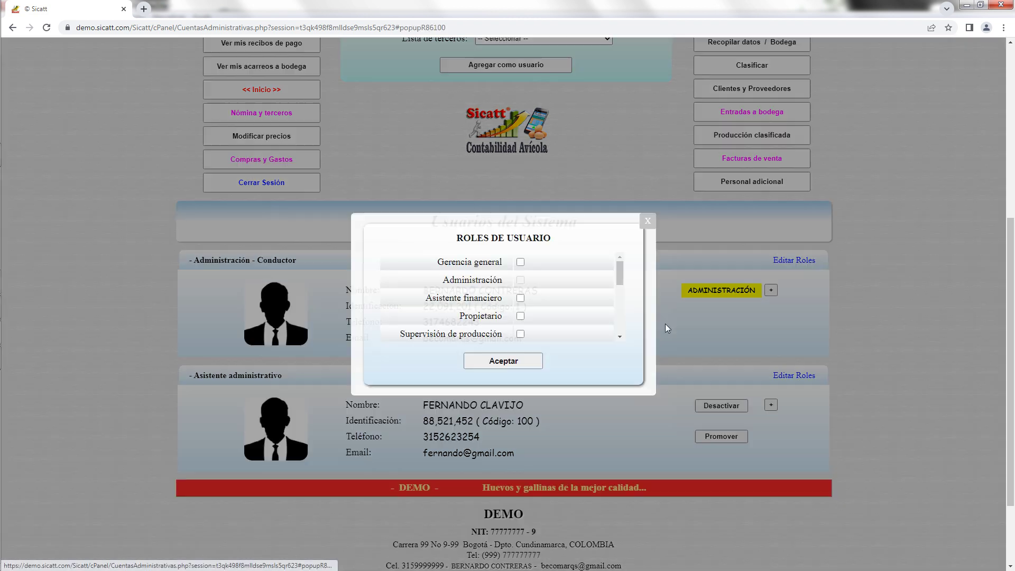
pyautogui.moveTo(619, 275); pyautogui.dragTo(620, 287)
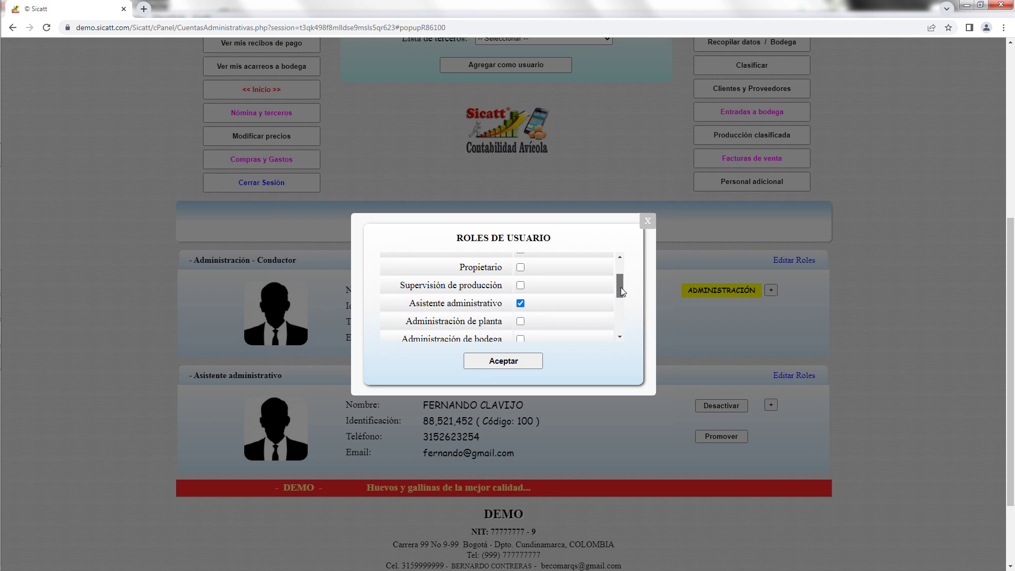
pyautogui.click(520, 303)
pyautogui.moveTo(620, 291); pyautogui.dragTo(620, 295)
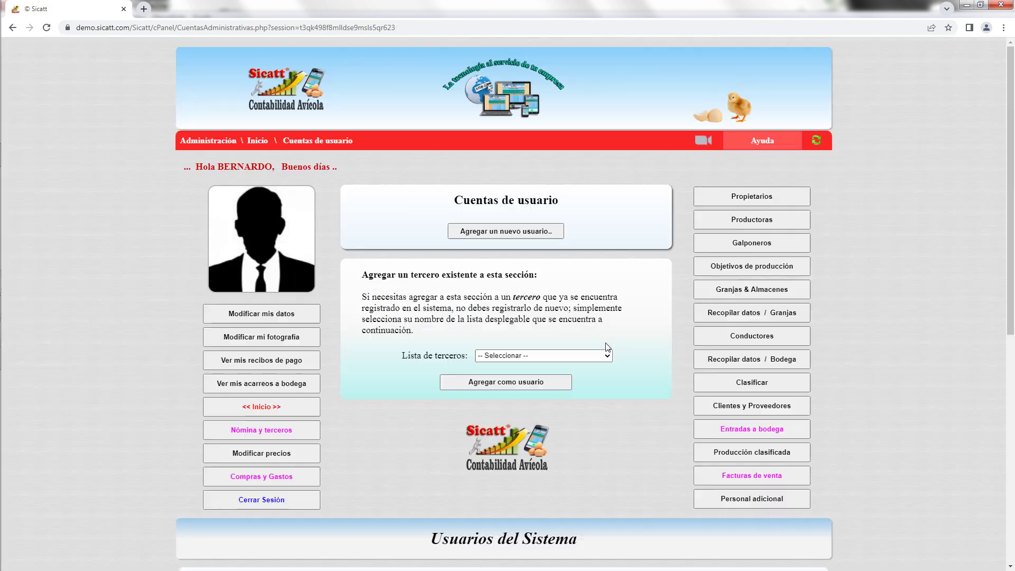
pyautogui.moveTo(1012, 244); pyautogui.dragTo(1014, 396)
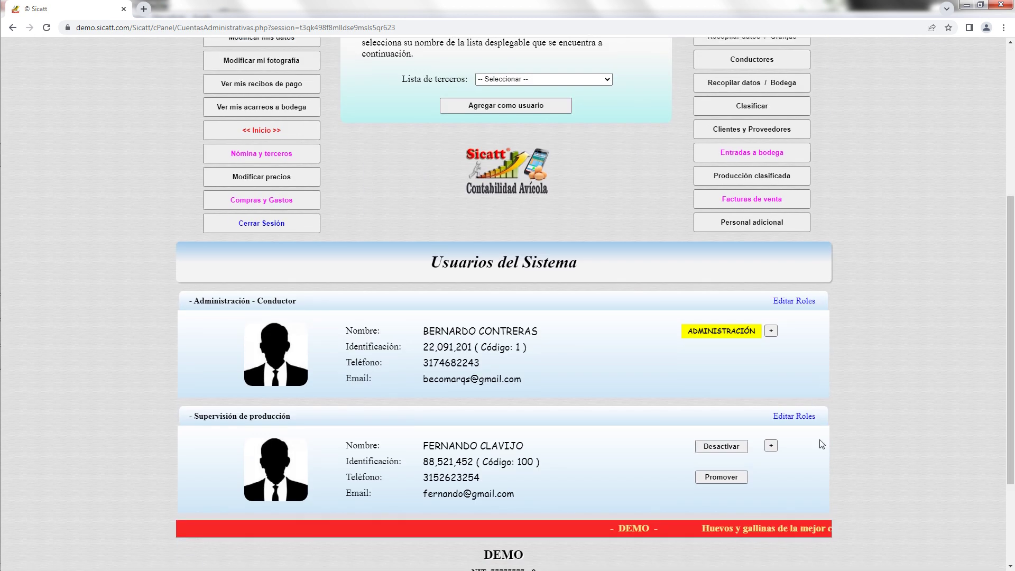
pyautogui.moveTo(1014, 335); pyautogui.dragTo(1013, 224)
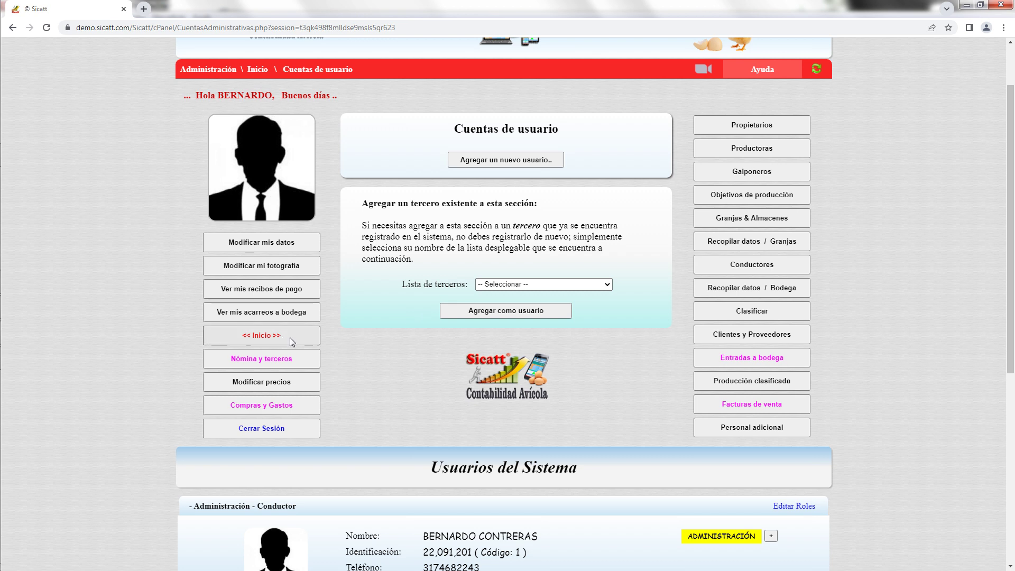
# Scroll back up the user accounts page toward the Propietarios menu.
pyautogui.moveTo(1014, 224); pyautogui.dragTo(1014, 188)
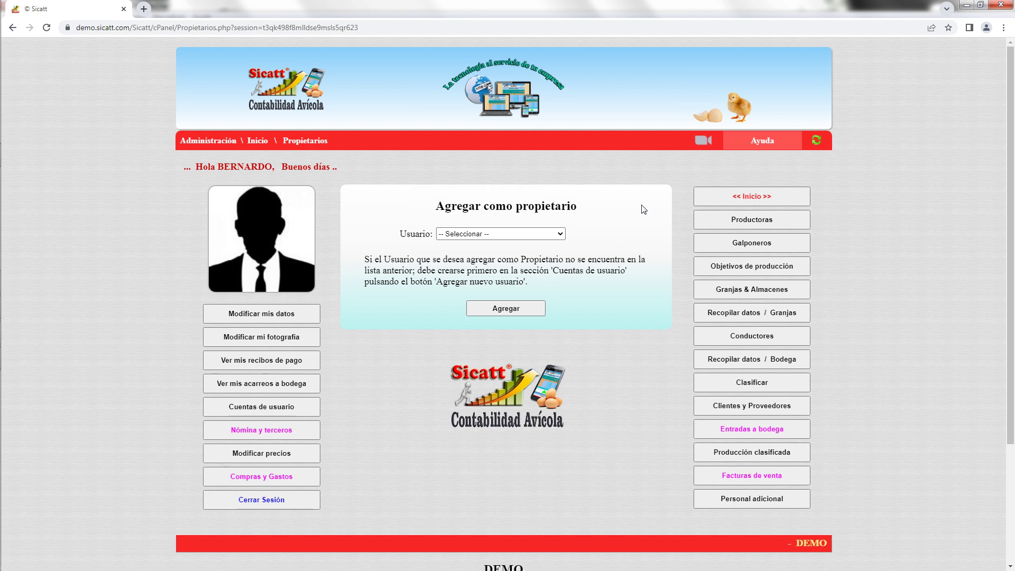
# Add the administrator user as an owner and scroll to the Propietarios table.
pyautogui.click(560, 235)
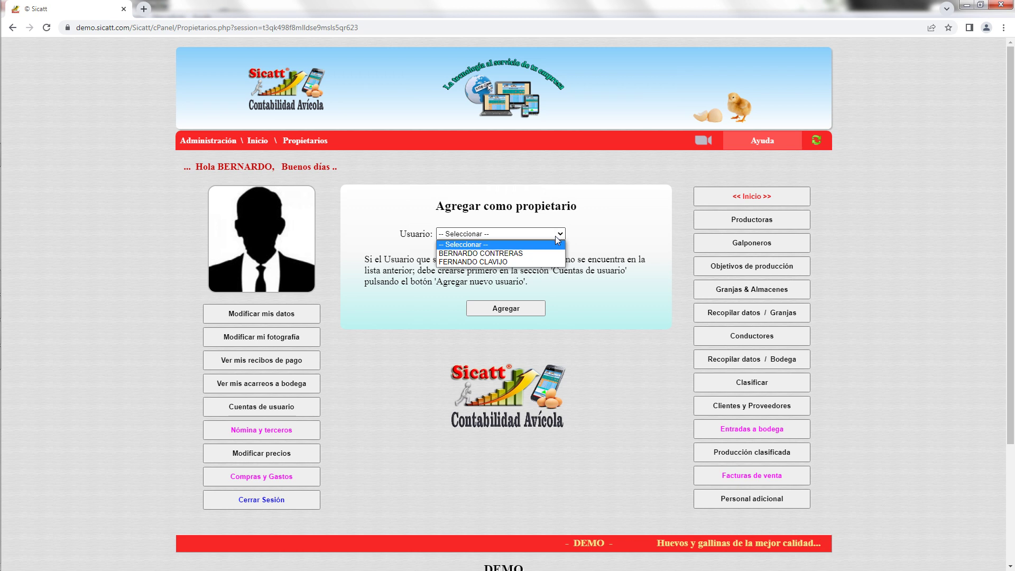
pyautogui.click(531, 253)
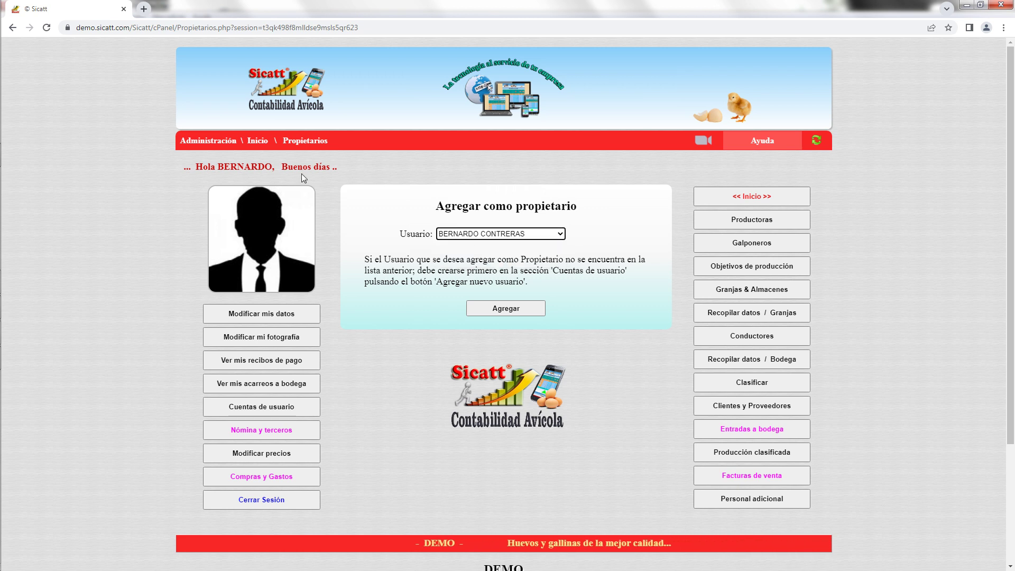
pyautogui.click(515, 310)
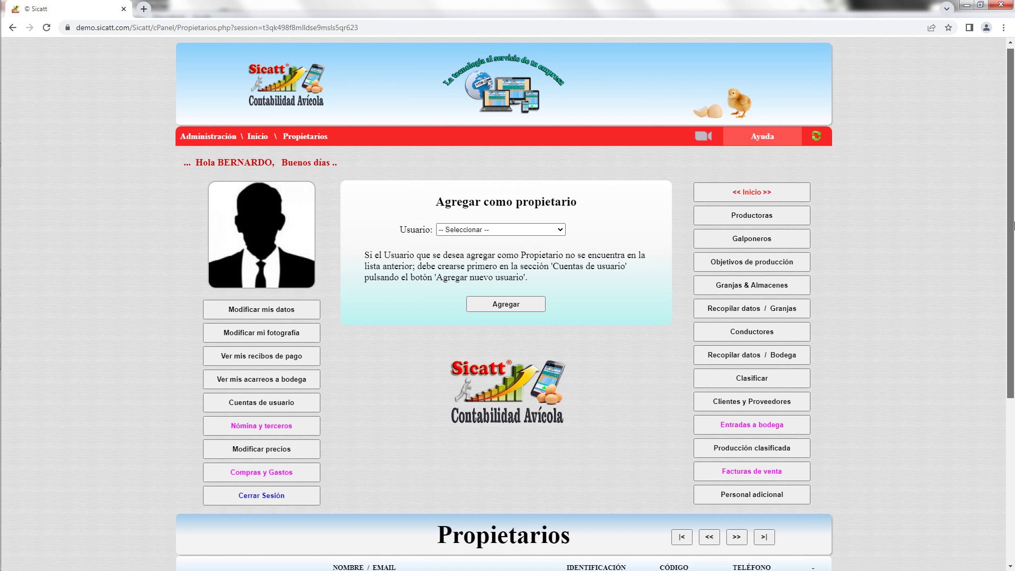
pyautogui.moveTo(1012, 212); pyautogui.dragTo(1014, 286)
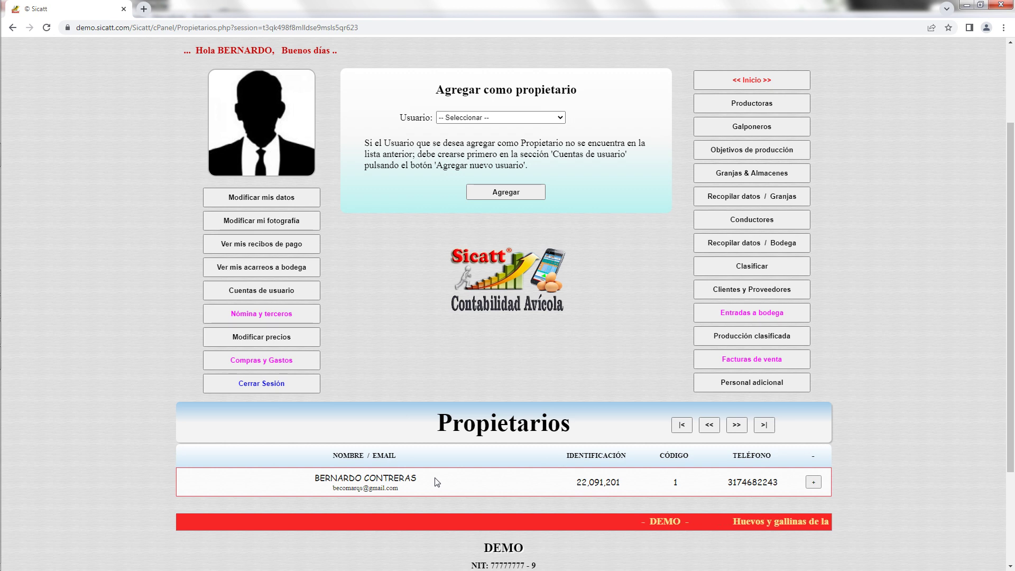
# Leave the owner's detail page through Propietarios and bring up the empty Agregar Productora form.
pyautogui.click(814, 482)
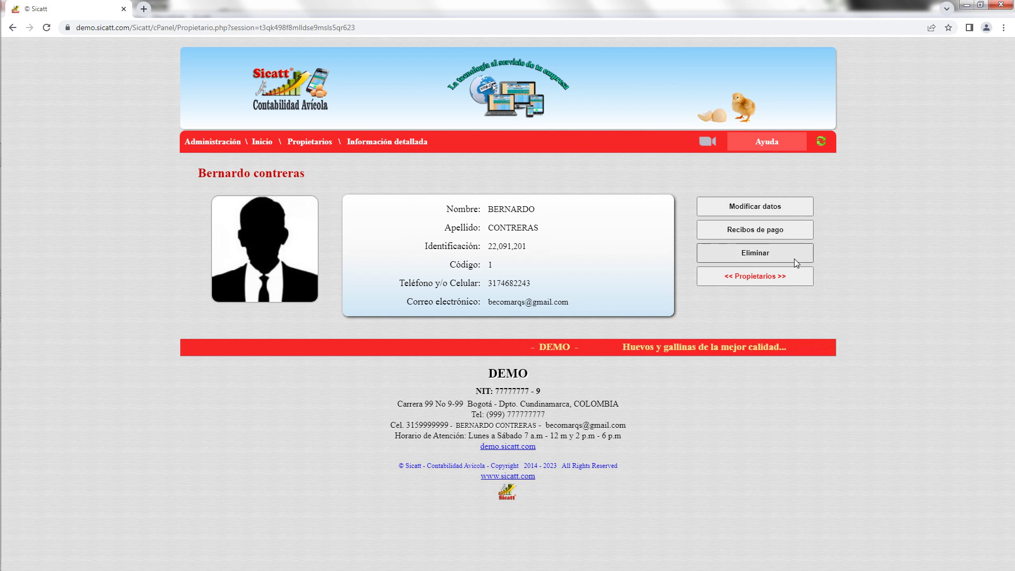
pyautogui.click(752, 277)
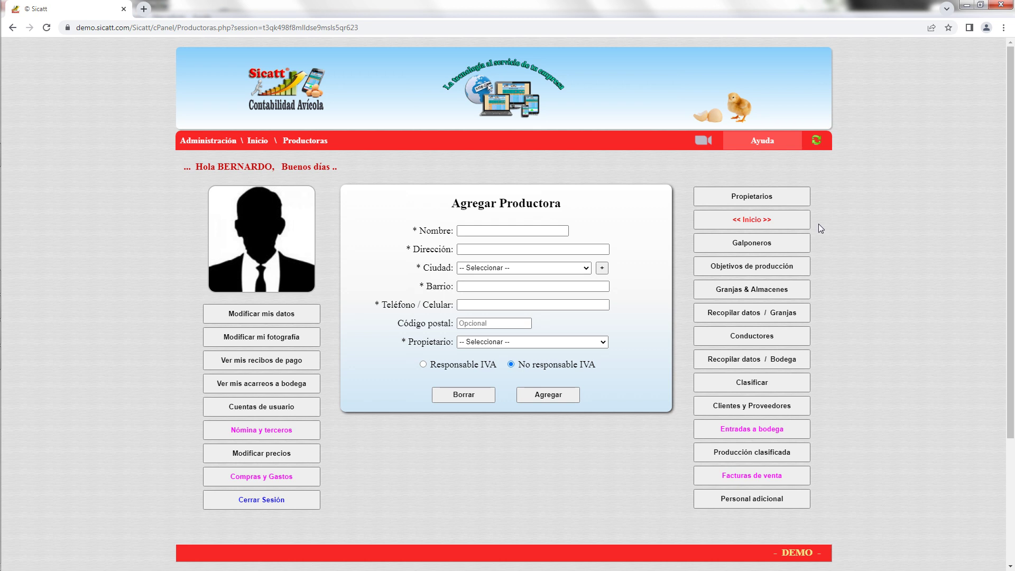
pyautogui.click(501, 232)
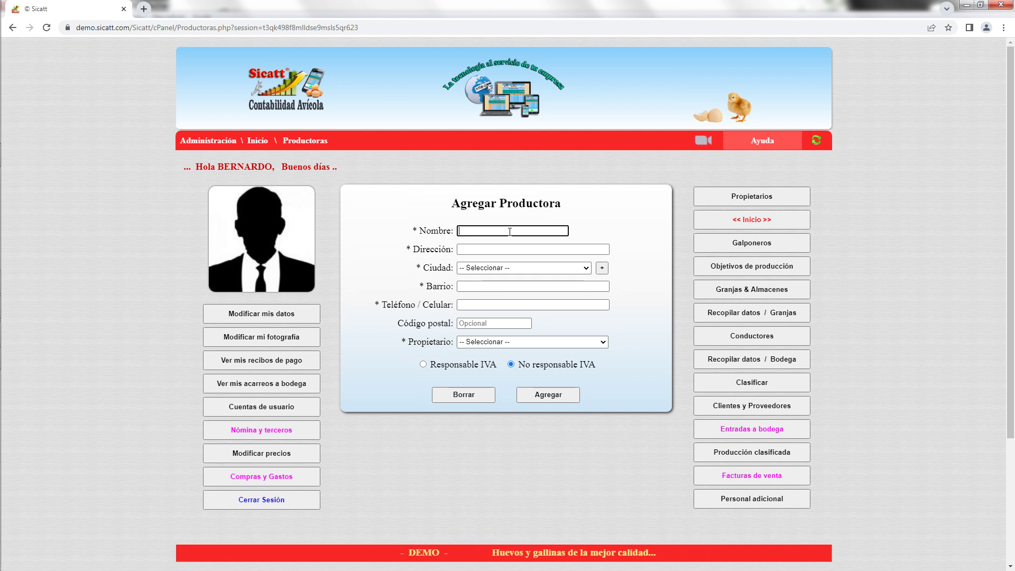
pyautogui.write('Av')
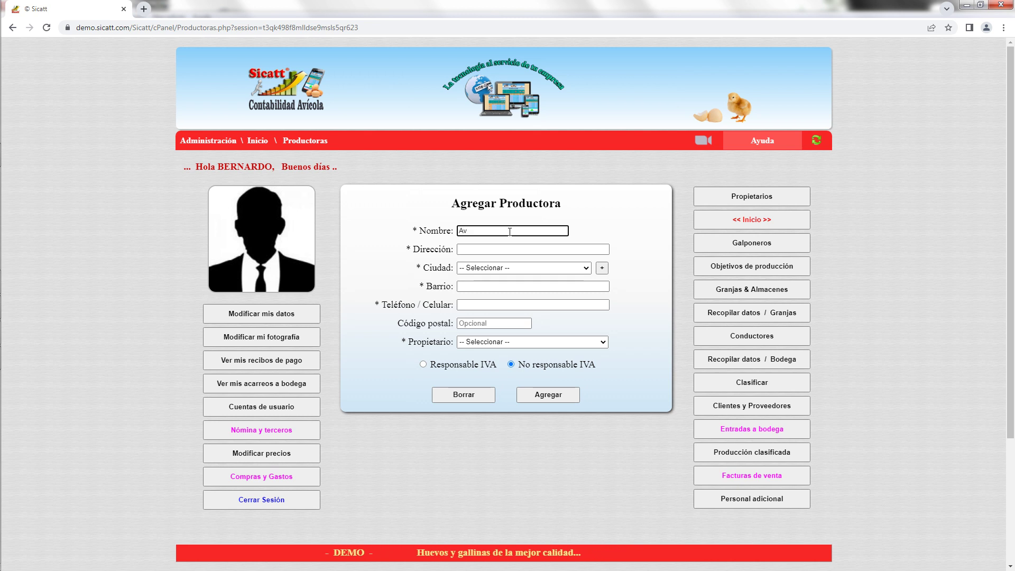
pyautogui.write('ícola ')
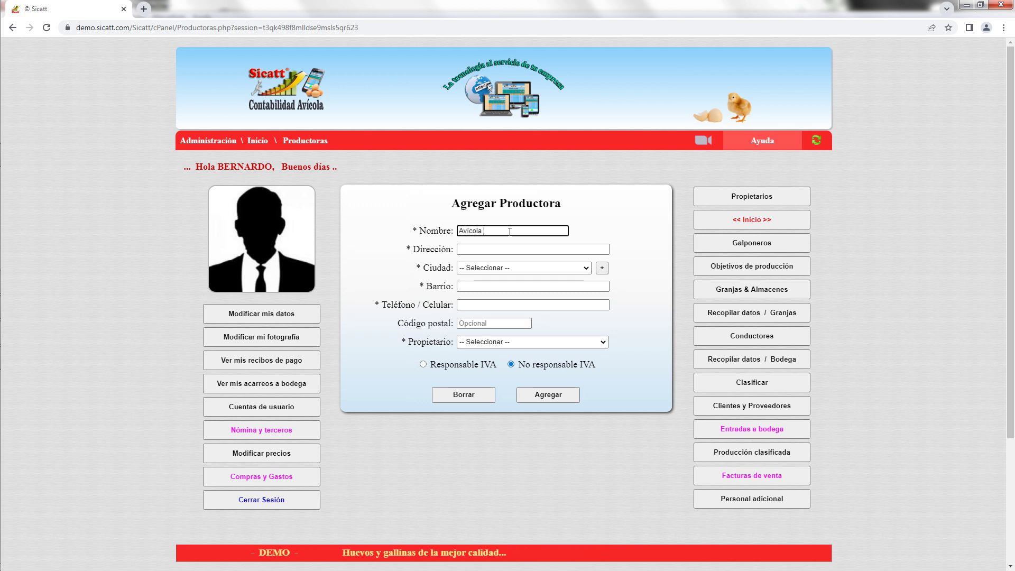
pyautogui.write('Demo')
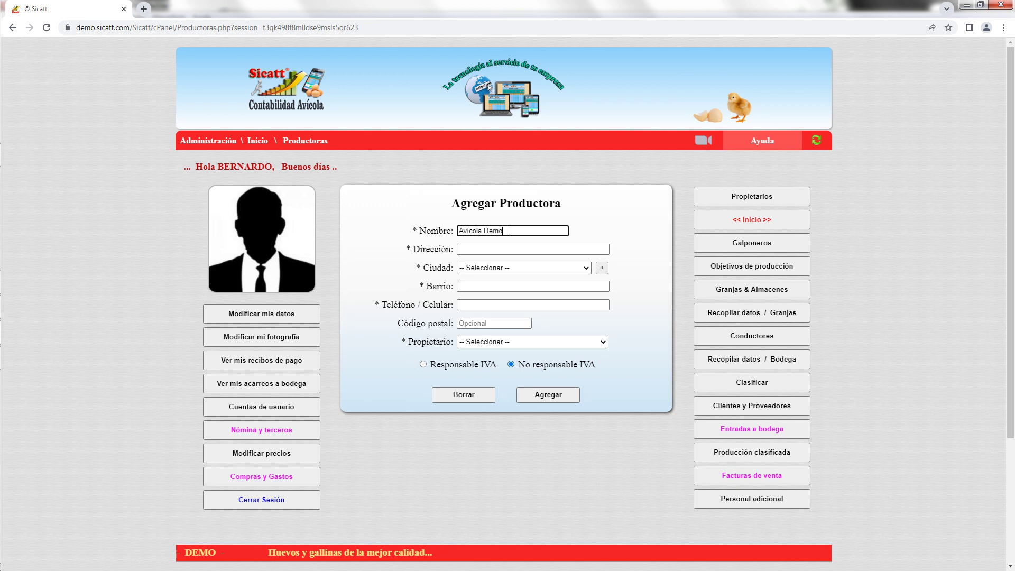
pyautogui.click(495, 250)
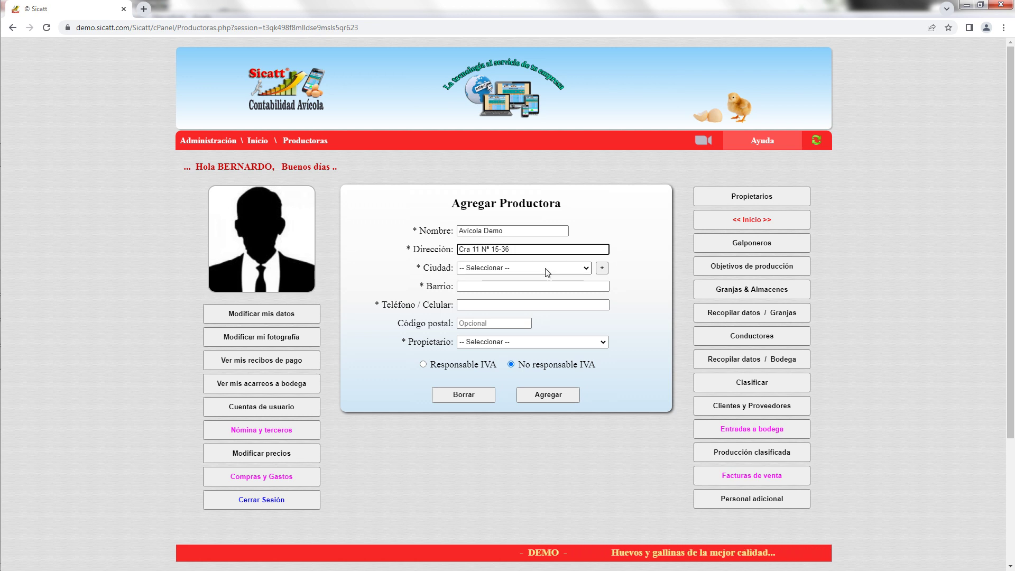
# Set city Bogotá D.C., barrio Miraflores, a phone number, and select the producer's owner.
pyautogui.click(545, 268)
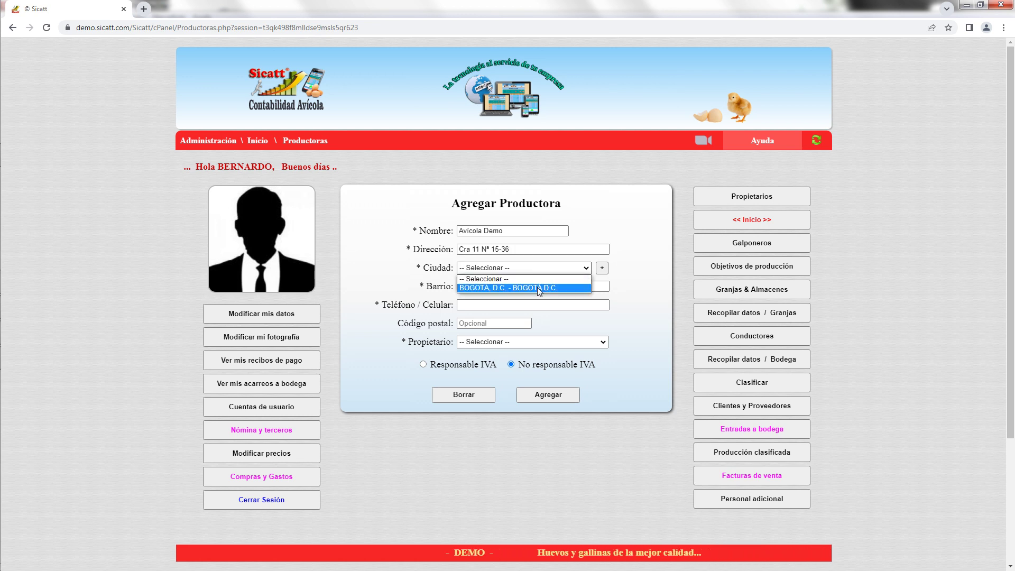
pyautogui.click(537, 288)
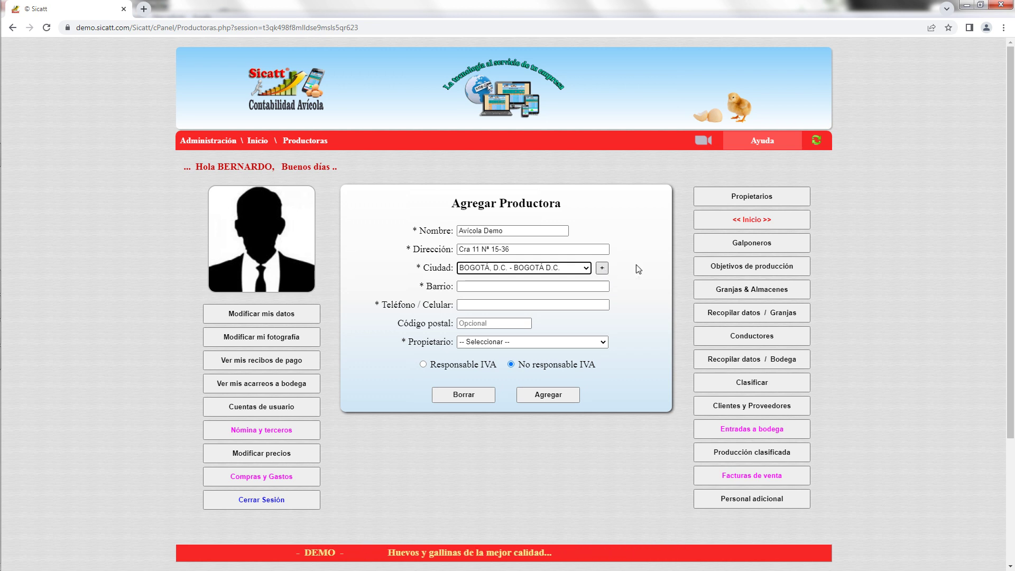
pyautogui.click(484, 284)
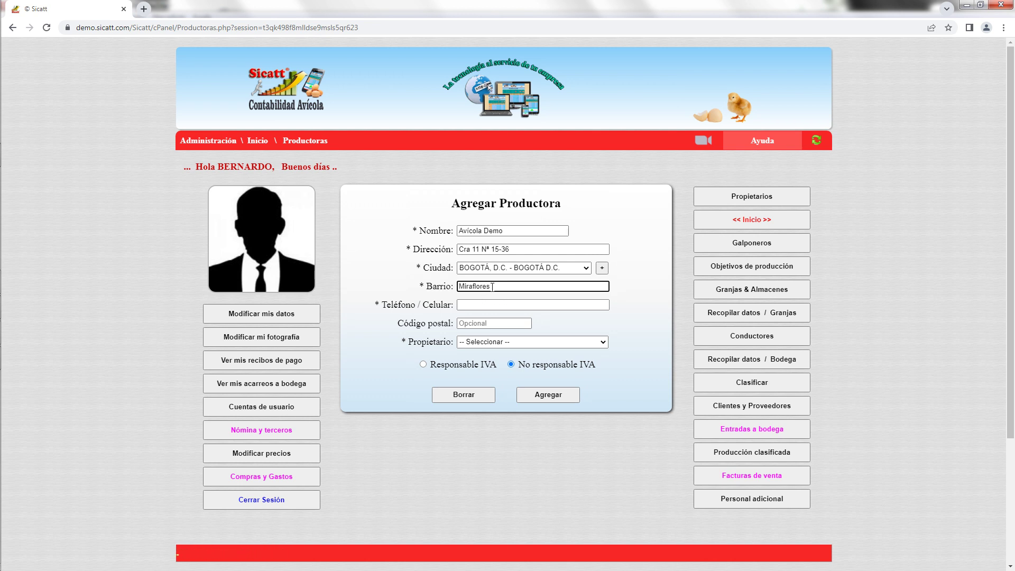
pyautogui.click(503, 305)
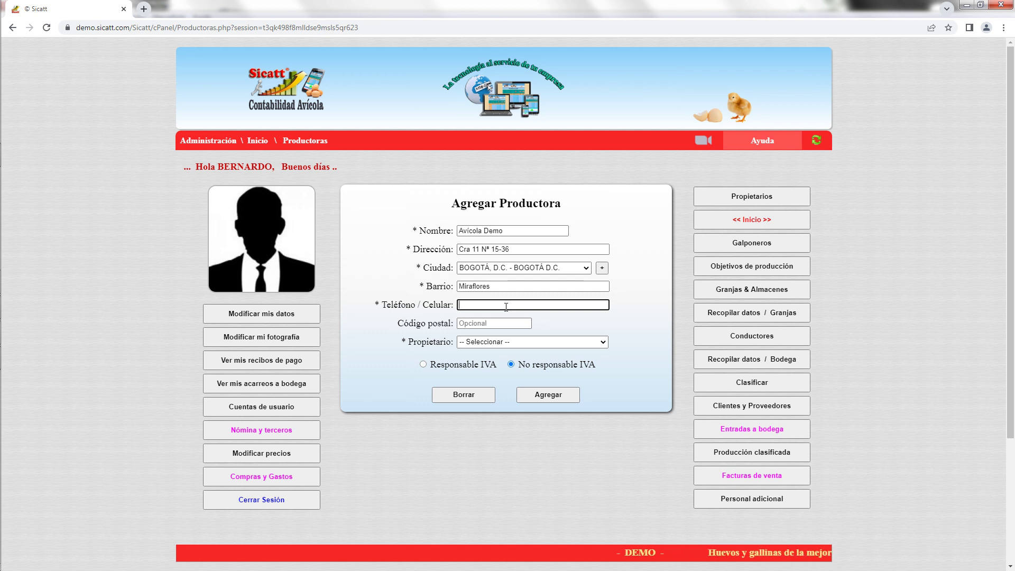
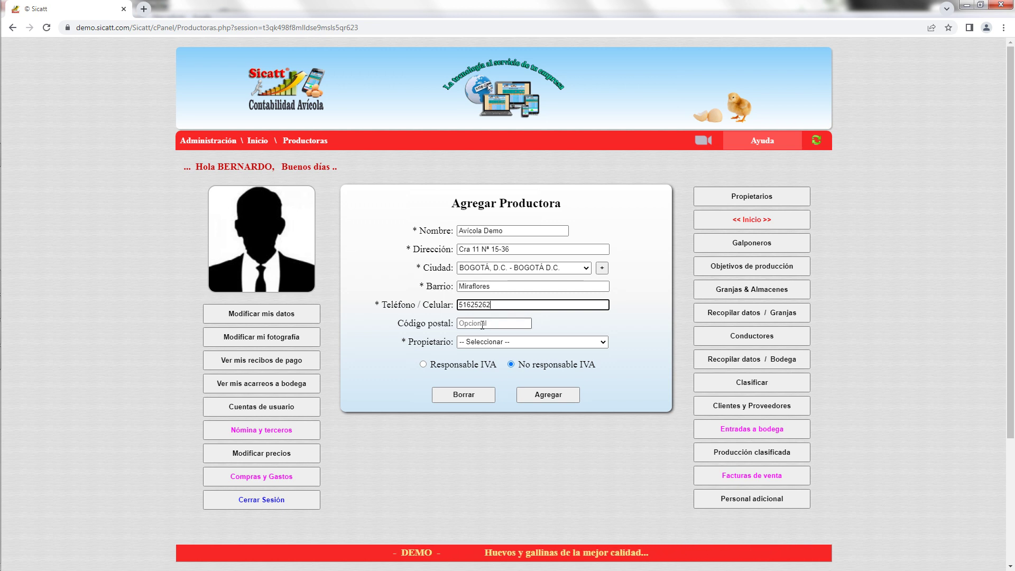
pyautogui.click(479, 323)
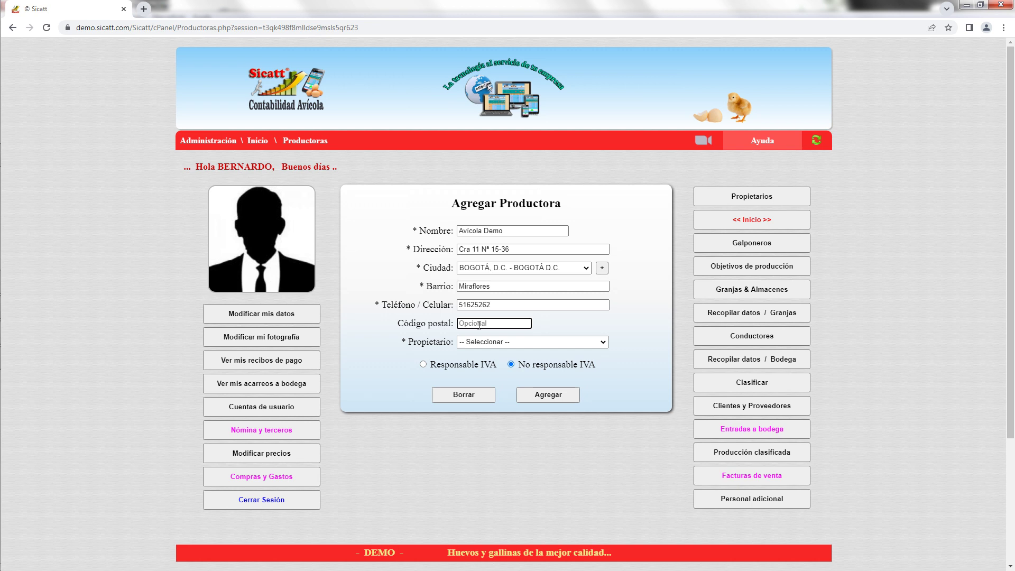
pyautogui.click(515, 344)
pyautogui.click(518, 362)
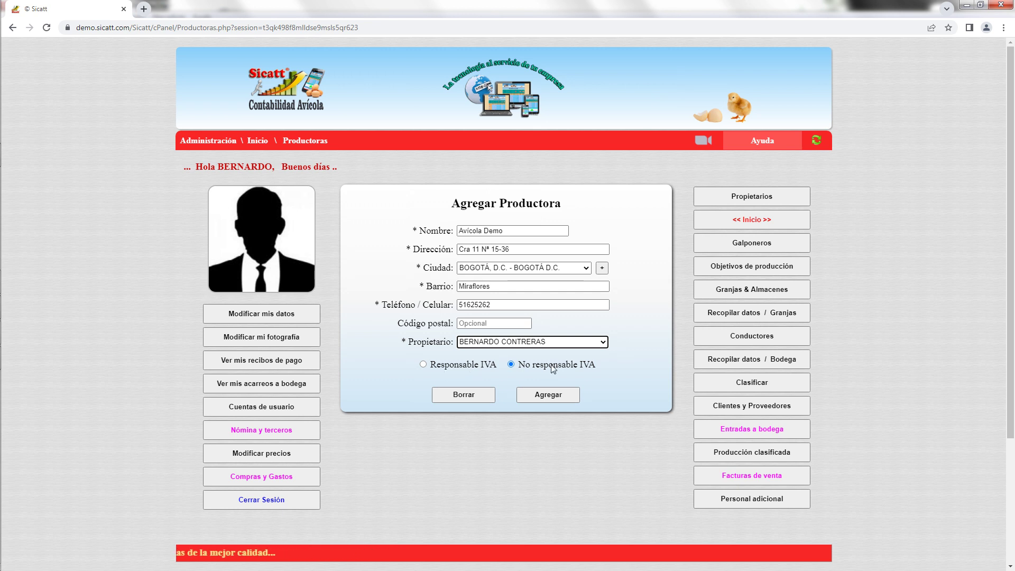
# Save Avícola Demo and scroll to find it in the Lista de Productoras.
pyautogui.click(550, 399)
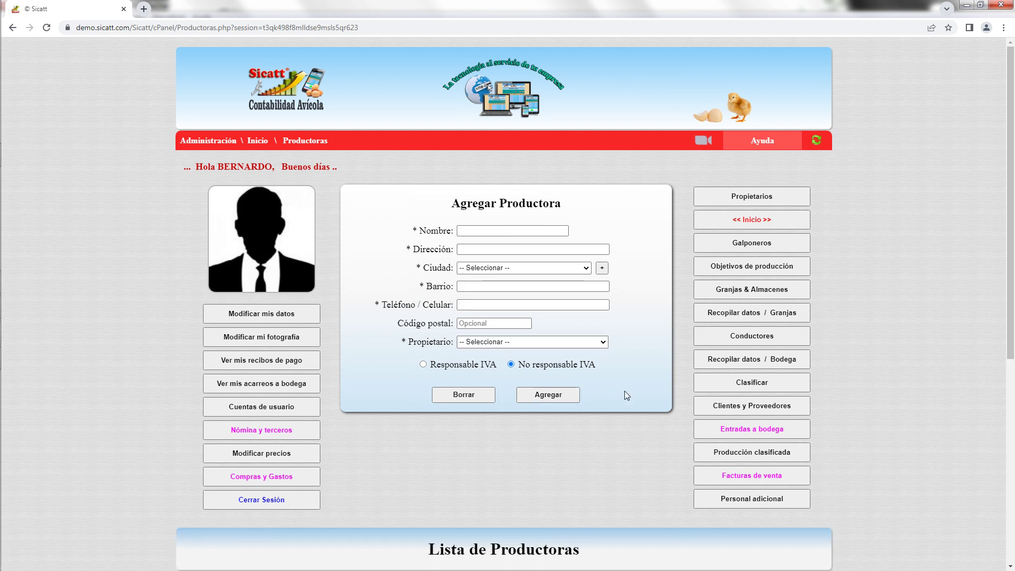
pyautogui.scroll(-1, 626, 406)
pyautogui.scroll(-2, 627, 401)
pyautogui.scroll(-1, 608, 378)
pyautogui.scroll(1, 587, 355)
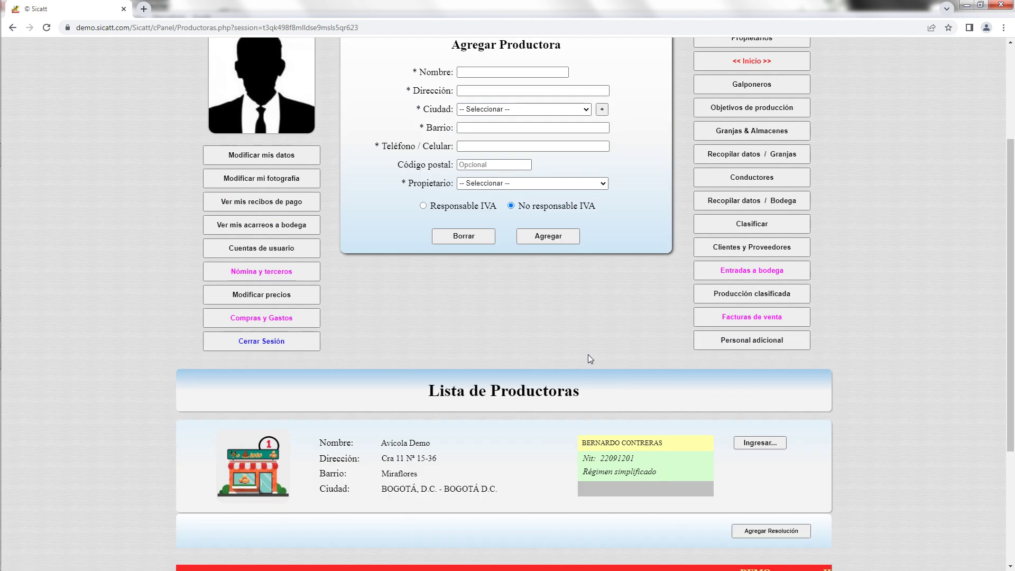
pyautogui.scroll(-3, 661, 403)
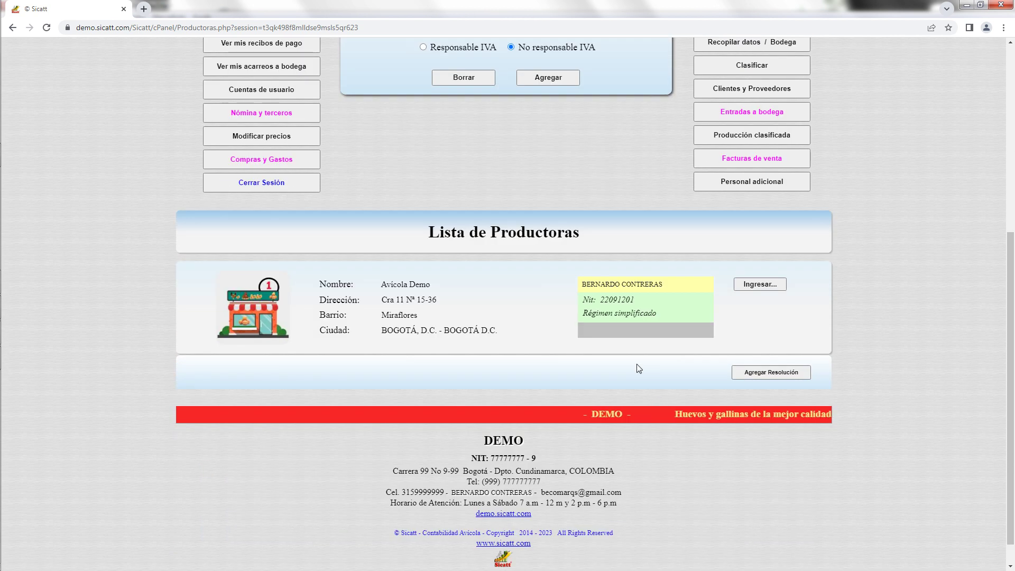
pyautogui.click(765, 287)
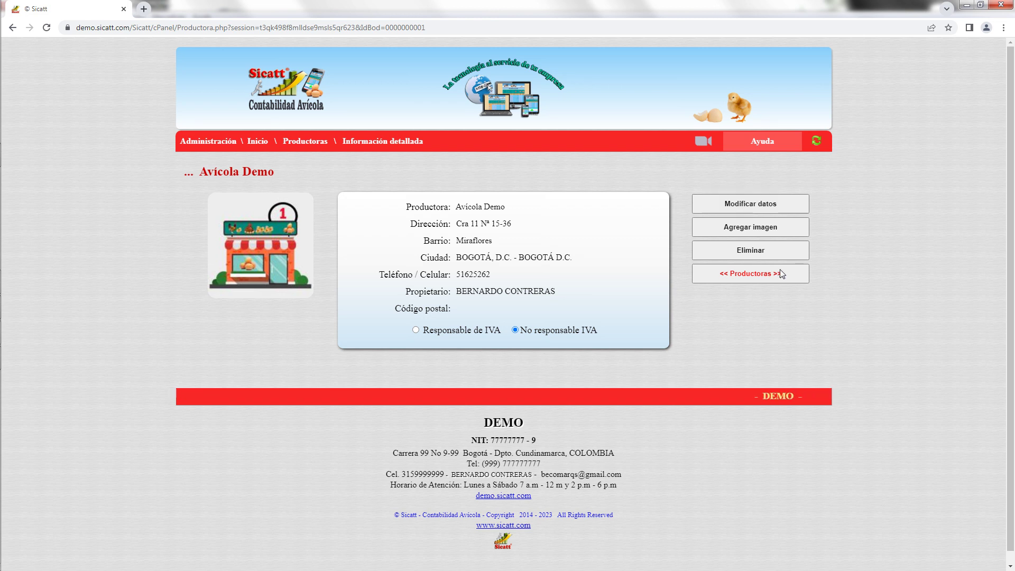
pyautogui.click(754, 274)
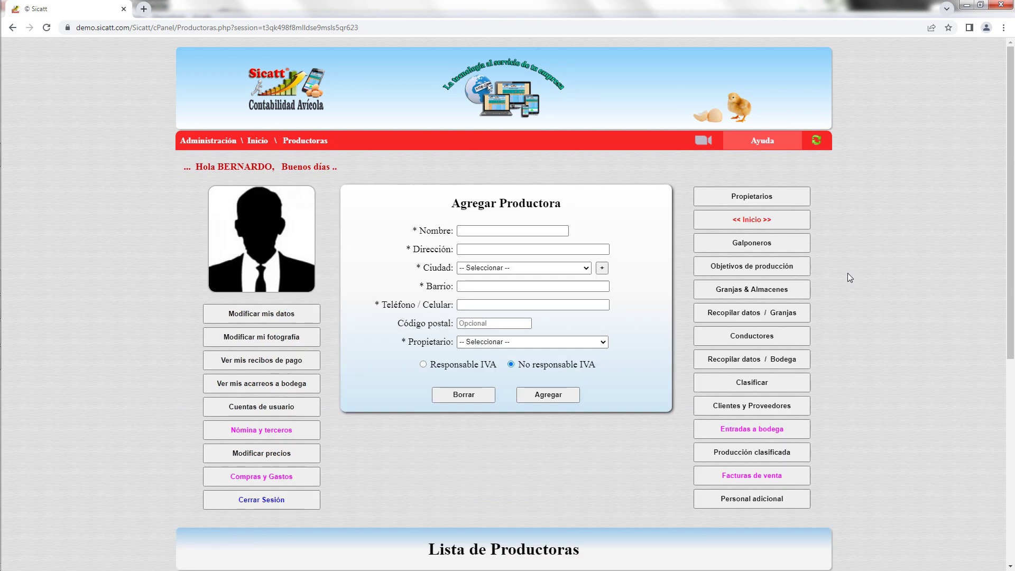
pyautogui.scroll(-4, 849, 272)
pyautogui.scroll(-2, 874, 275)
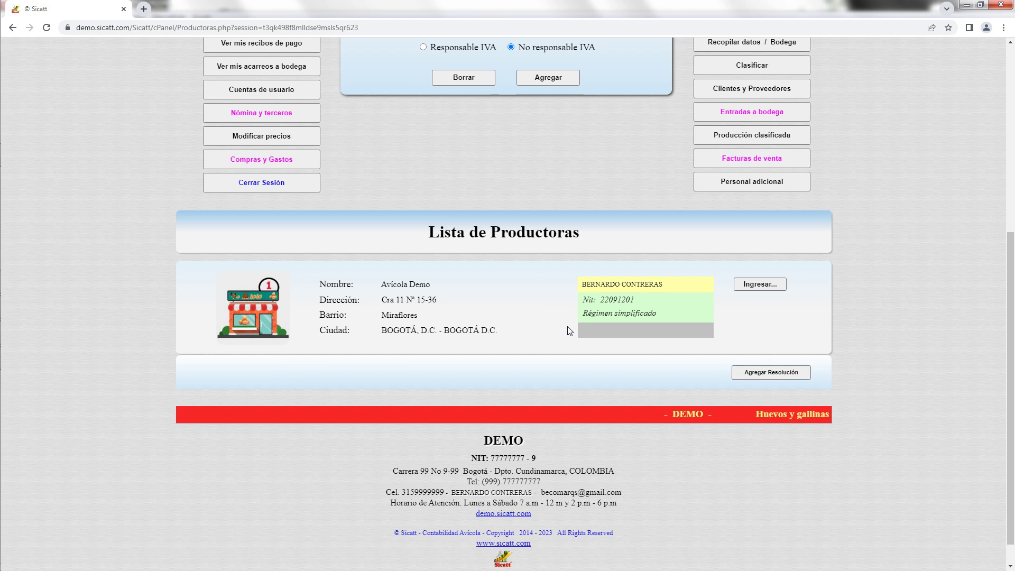
pyautogui.click(759, 374)
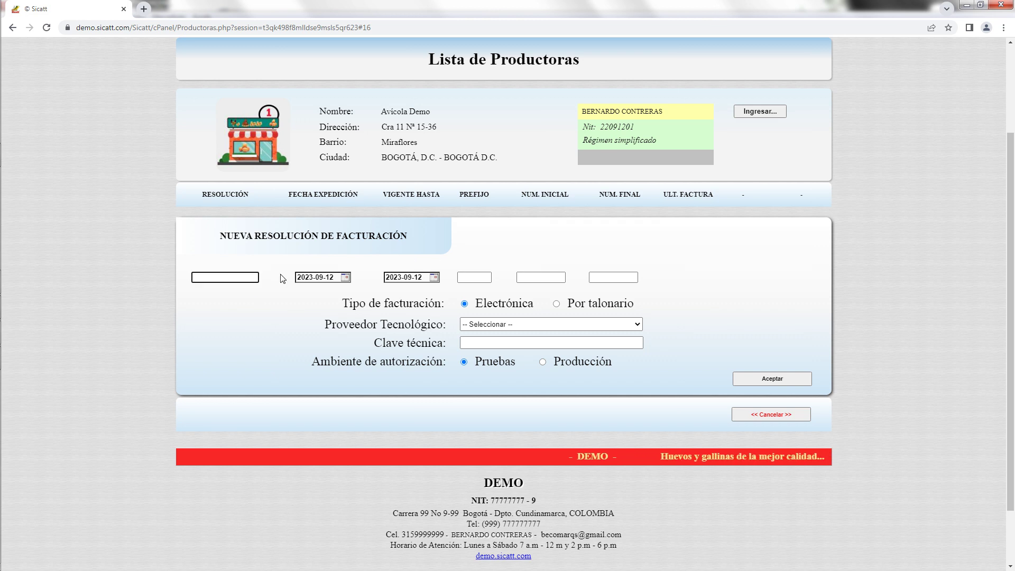
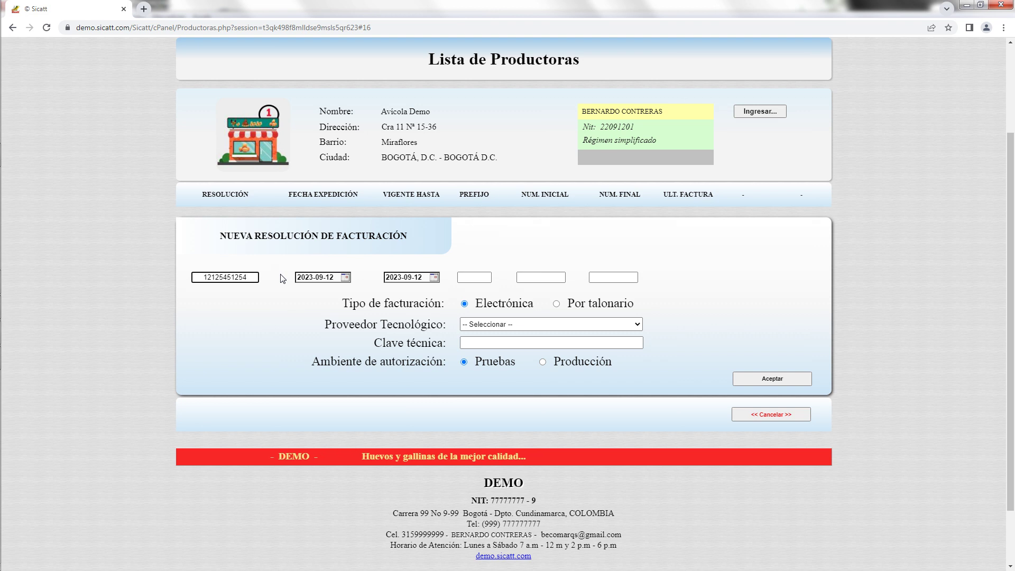
pyautogui.click(345, 278)
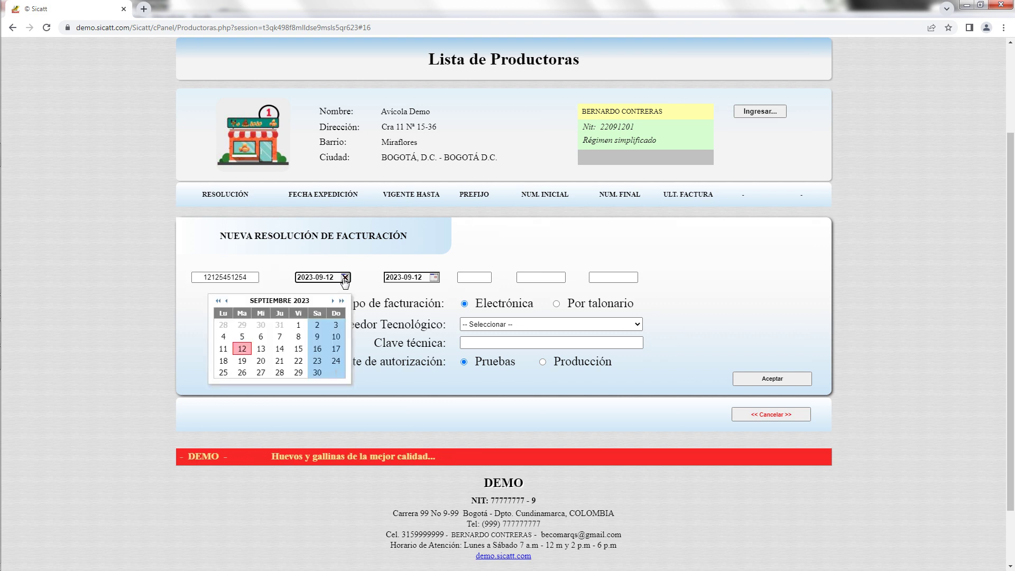
pyautogui.click(226, 302)
pyautogui.click(227, 301)
pyautogui.click(227, 301)
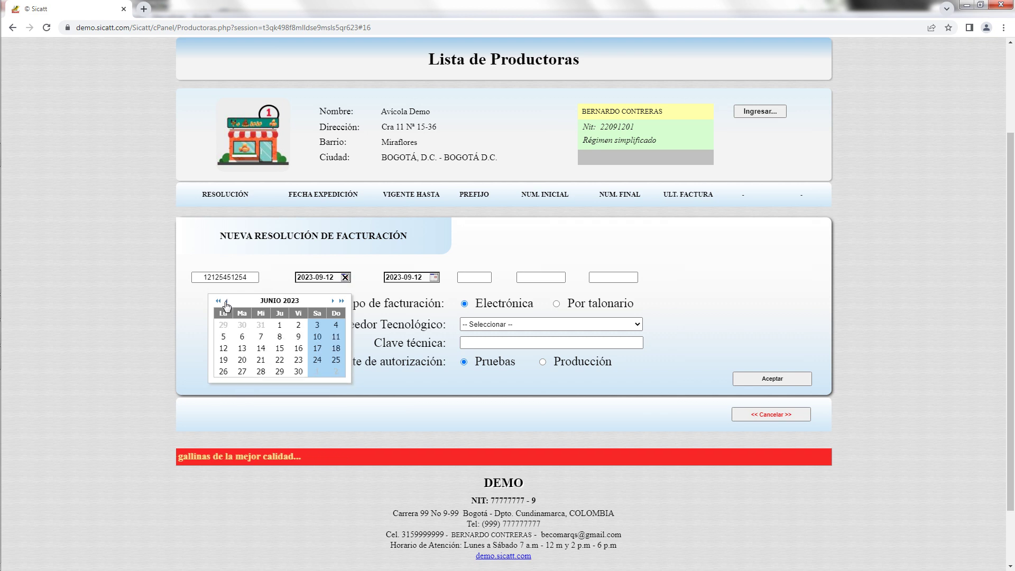
pyautogui.click(280, 325)
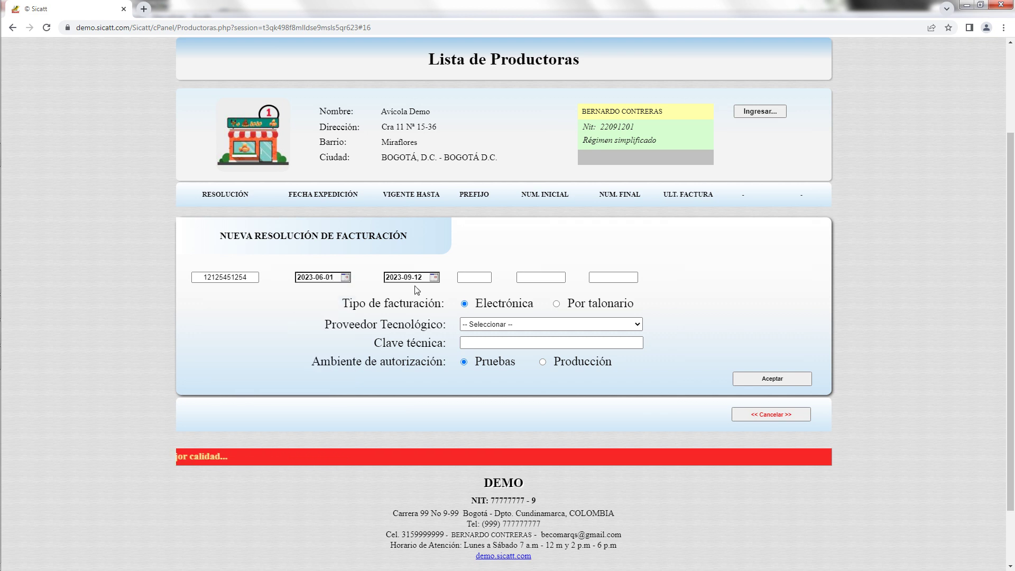
# Set the resolution's valid-until date to 2025-09-30.
pyautogui.click(433, 277)
pyautogui.click(430, 302)
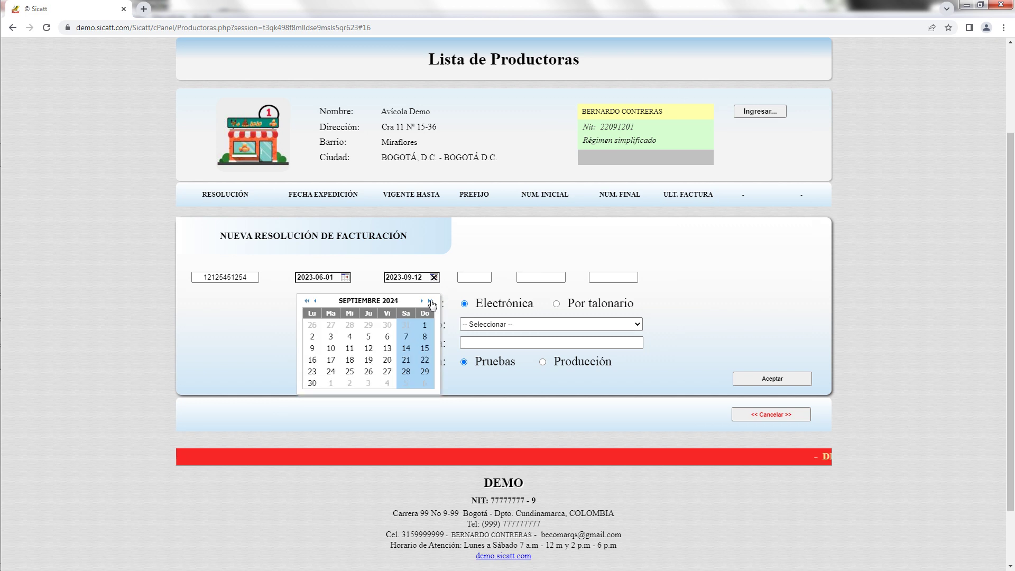
pyautogui.click(430, 301)
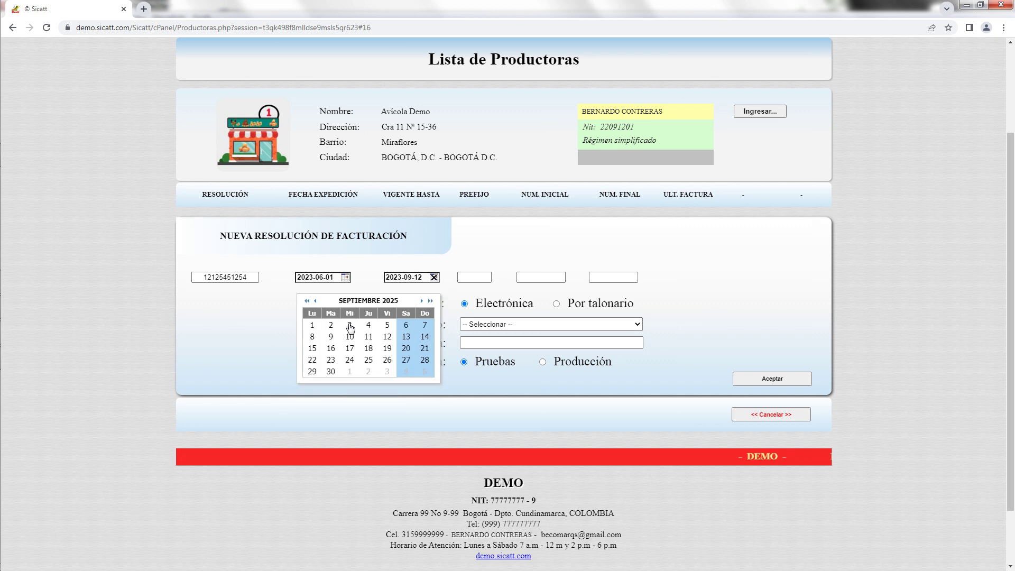
pyautogui.click(333, 372)
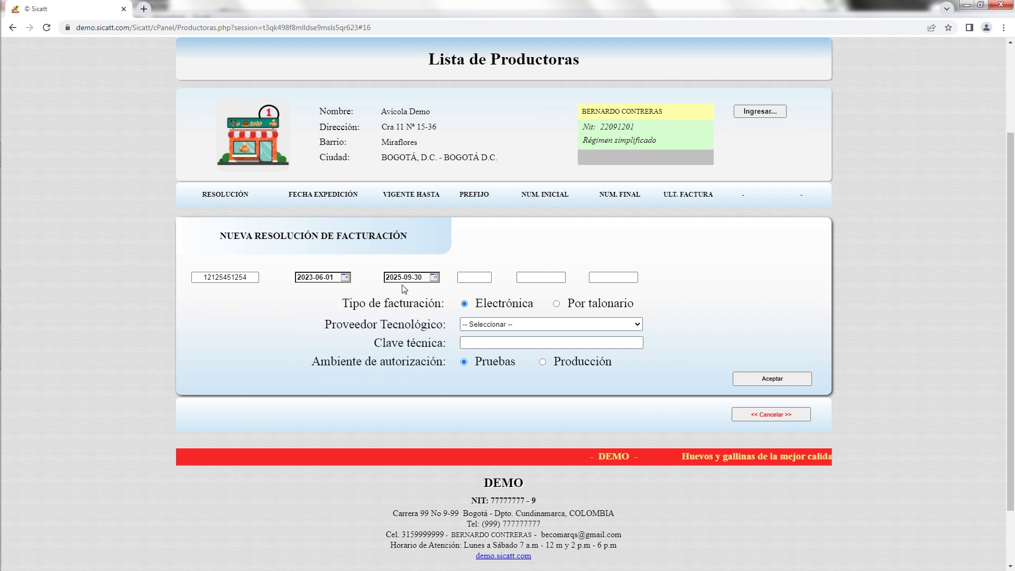
# Enter prefix AD, invoice range 1 to 4000, choose Por talonario, and accept the resolution.
pyautogui.click(477, 277)
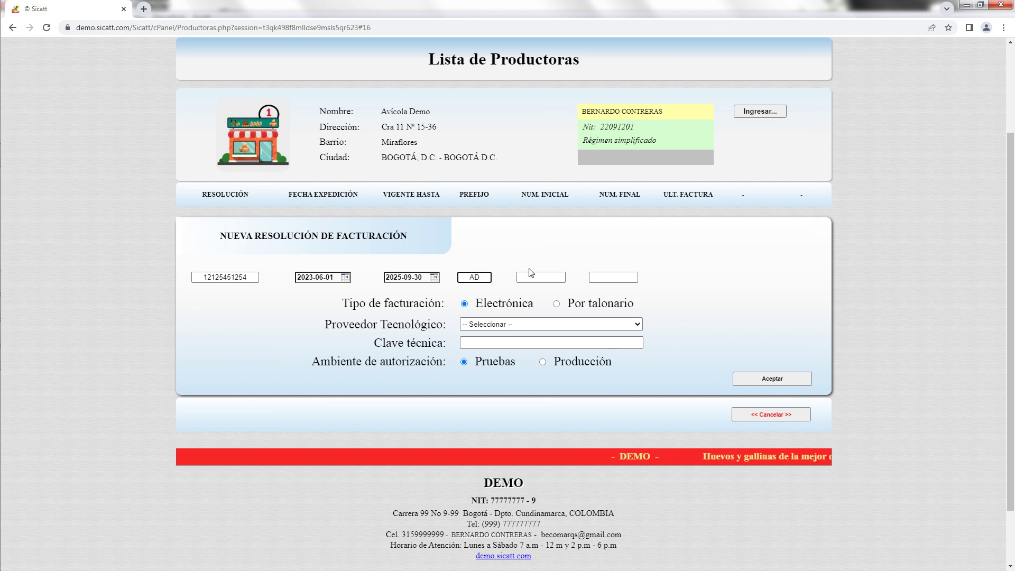
pyautogui.click(555, 279)
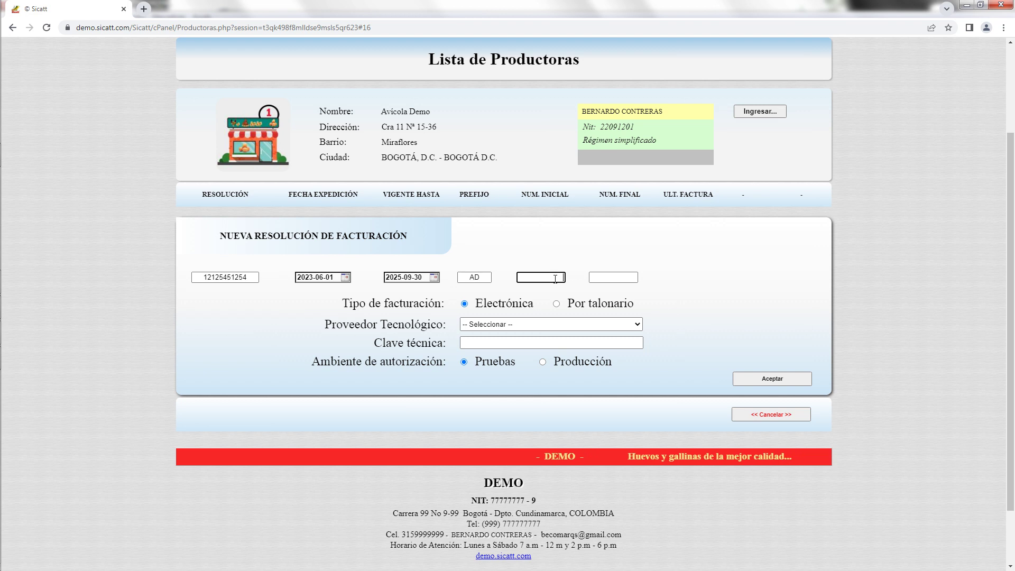
pyautogui.write('1')
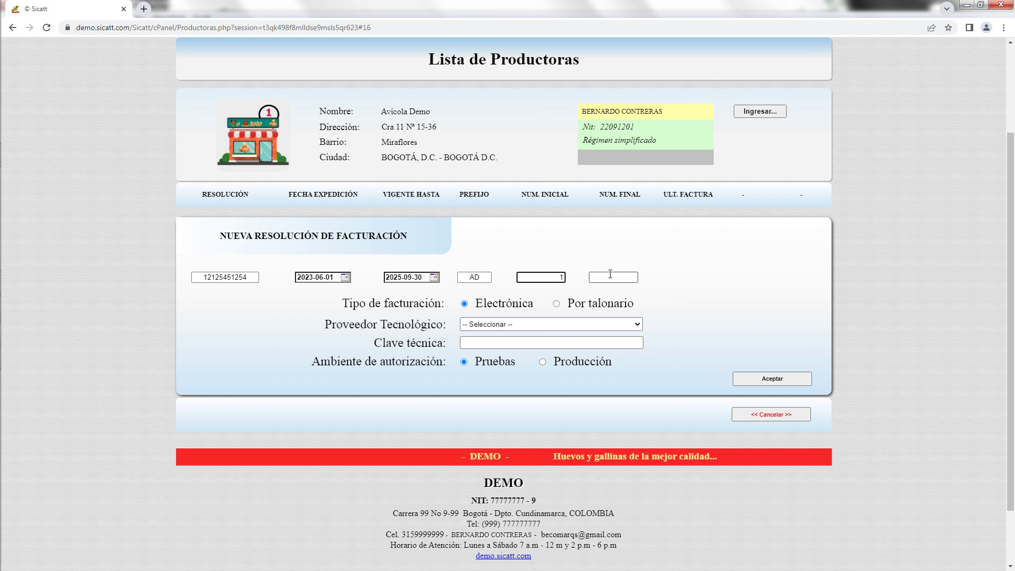
pyautogui.click(612, 275)
pyautogui.write('000')
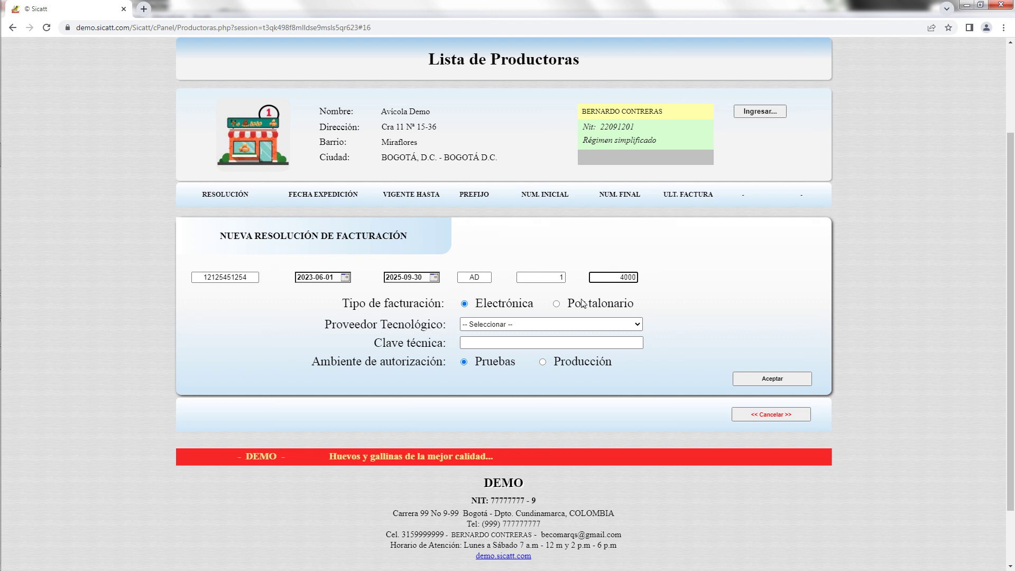
pyautogui.click(556, 303)
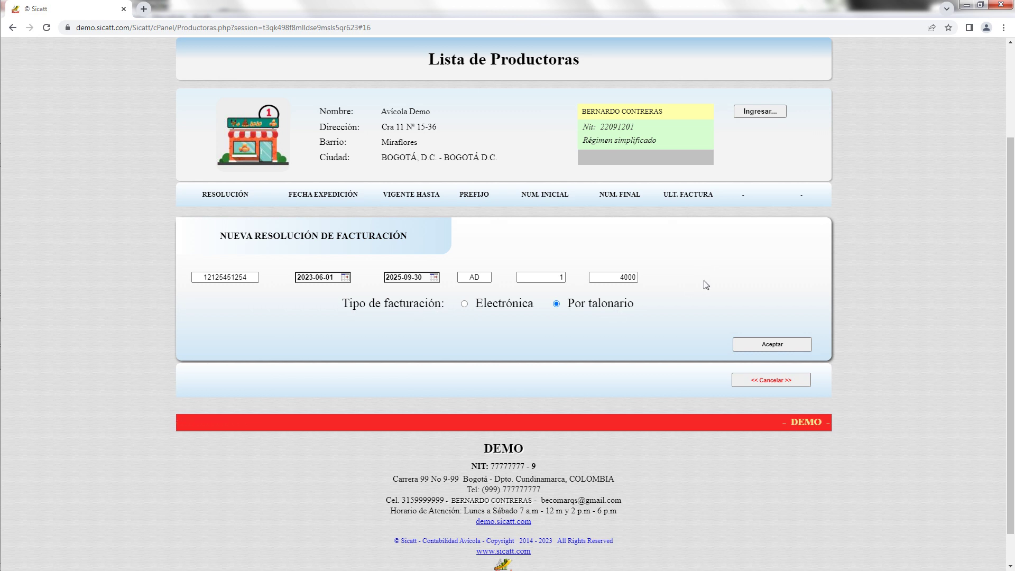
pyautogui.click(793, 346)
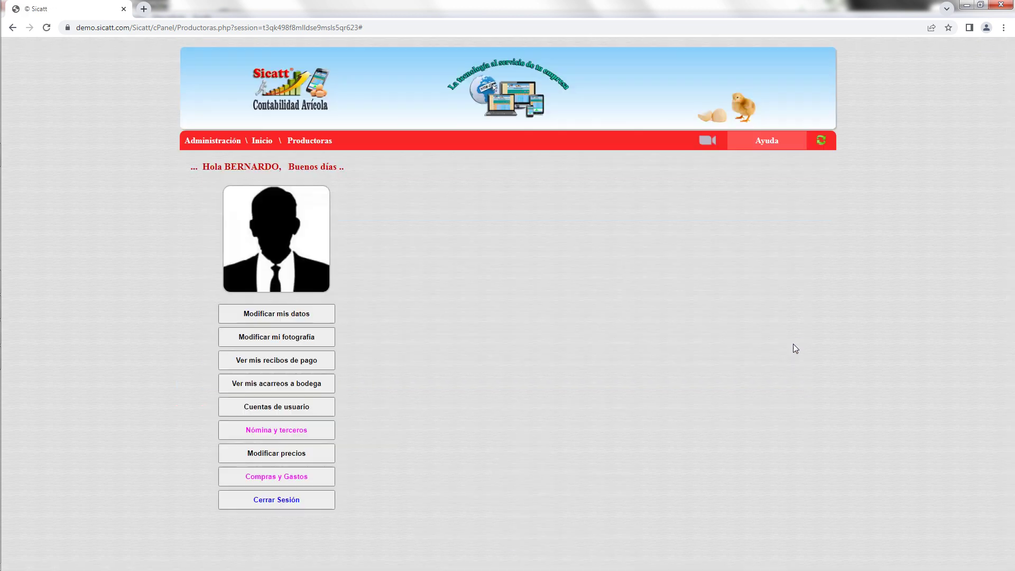
# Open the AD resolution for editing, cancel without changes, and move on to Galponeros.
pyautogui.scroll(-1, 914, 337)
pyautogui.scroll(-4, 914, 337)
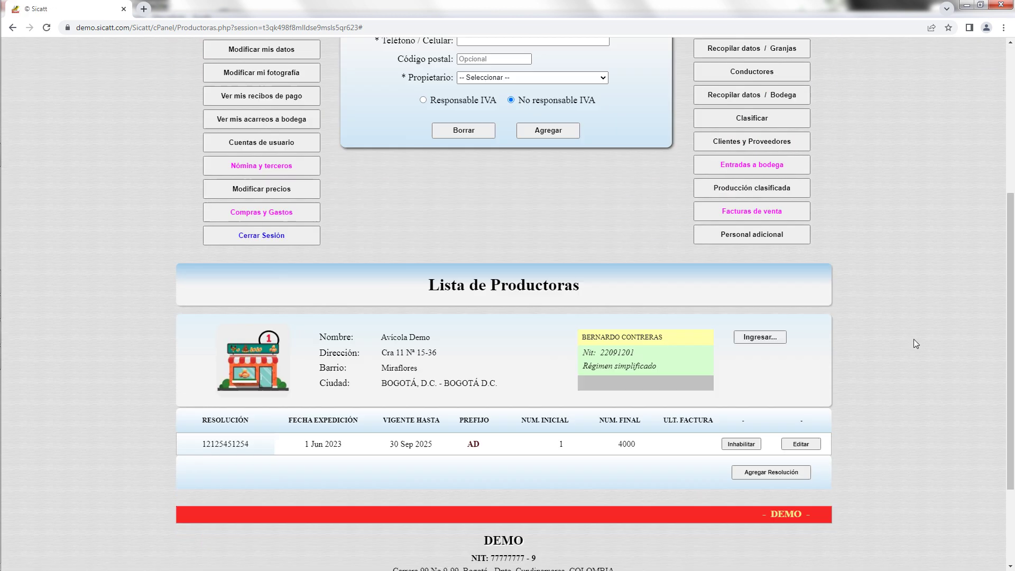
pyautogui.scroll(-1, 914, 337)
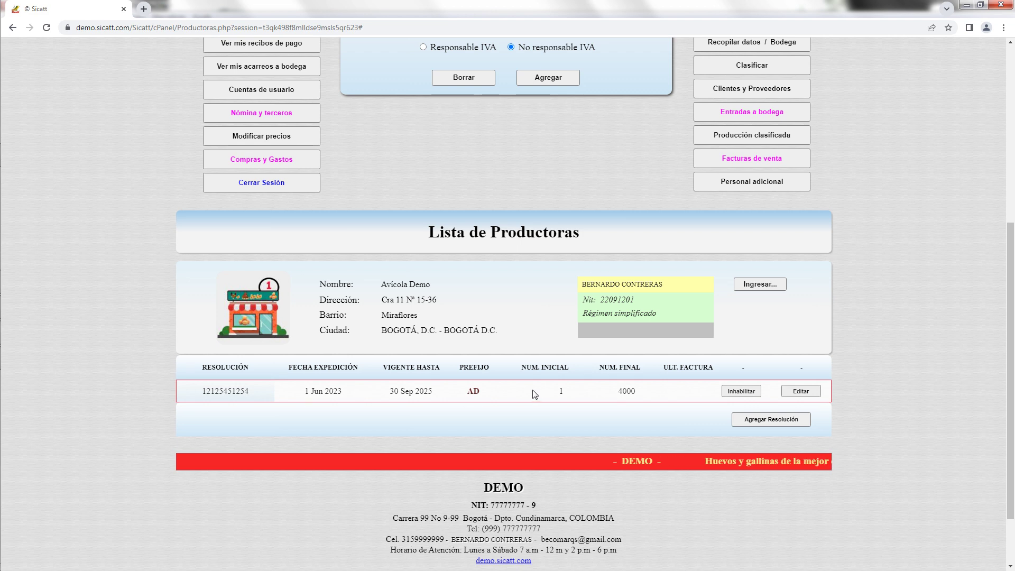
pyautogui.click(802, 391)
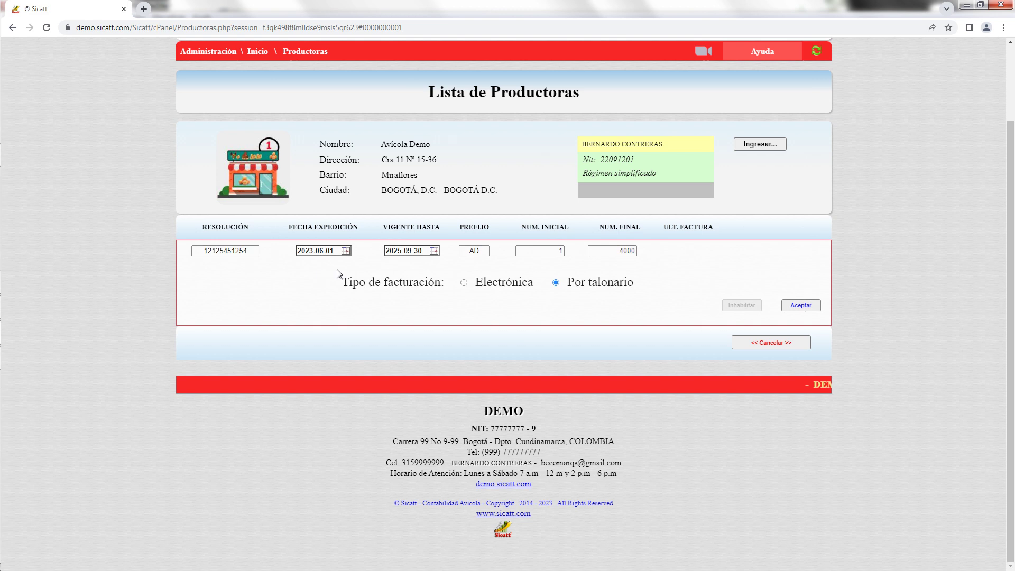
pyautogui.click(790, 341)
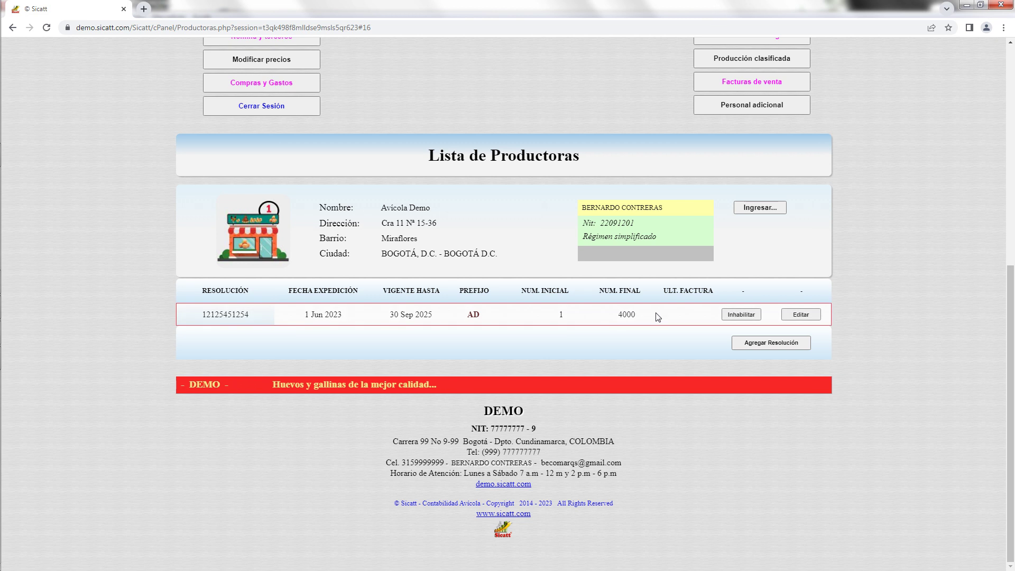
pyautogui.moveTo(1011, 277); pyautogui.dragTo(1011, 120)
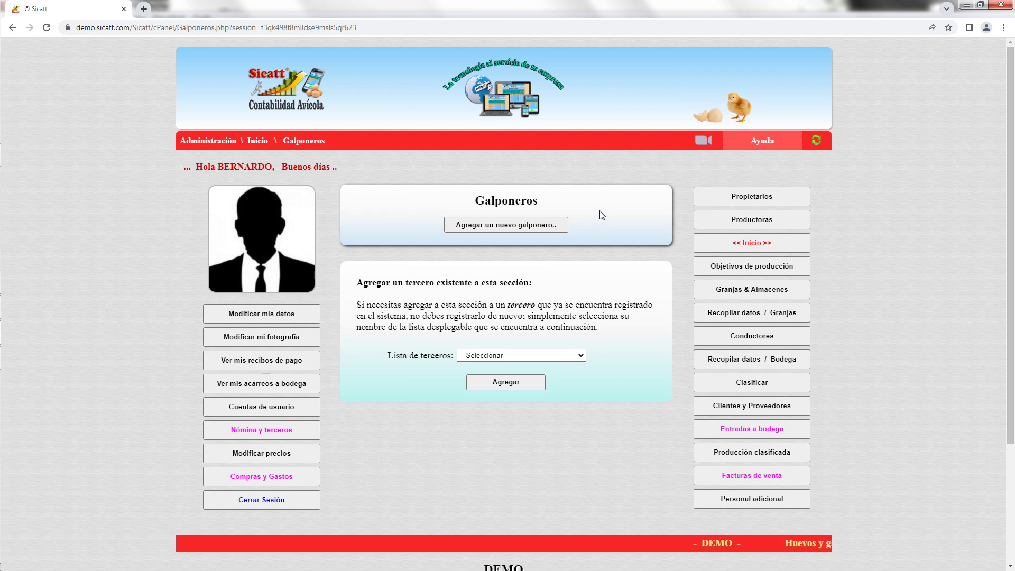
# Pick an existing person from Lista de terceros and add them as a galponero.
pyautogui.scroll(-1, 613, 221)
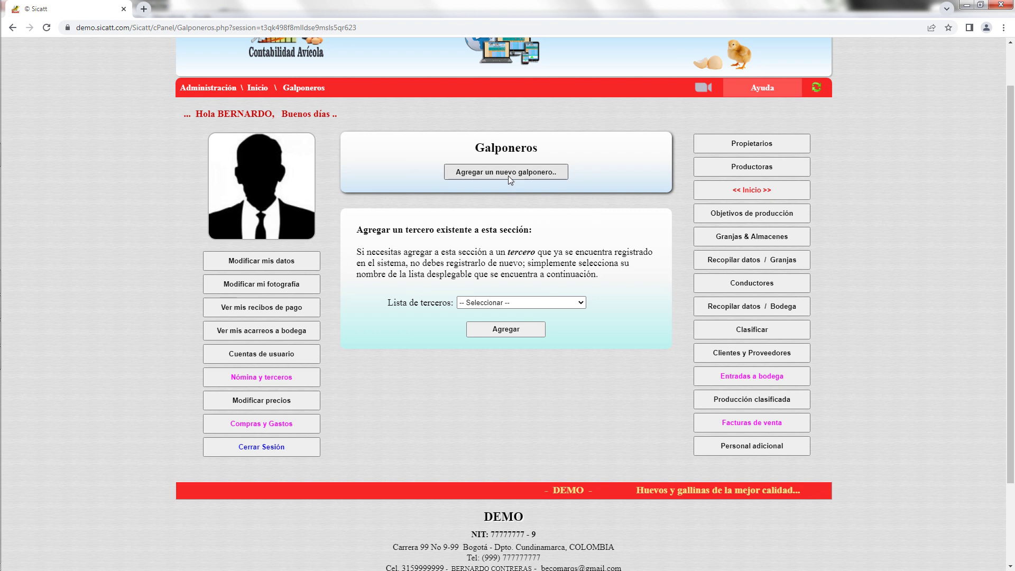
pyautogui.click(584, 304)
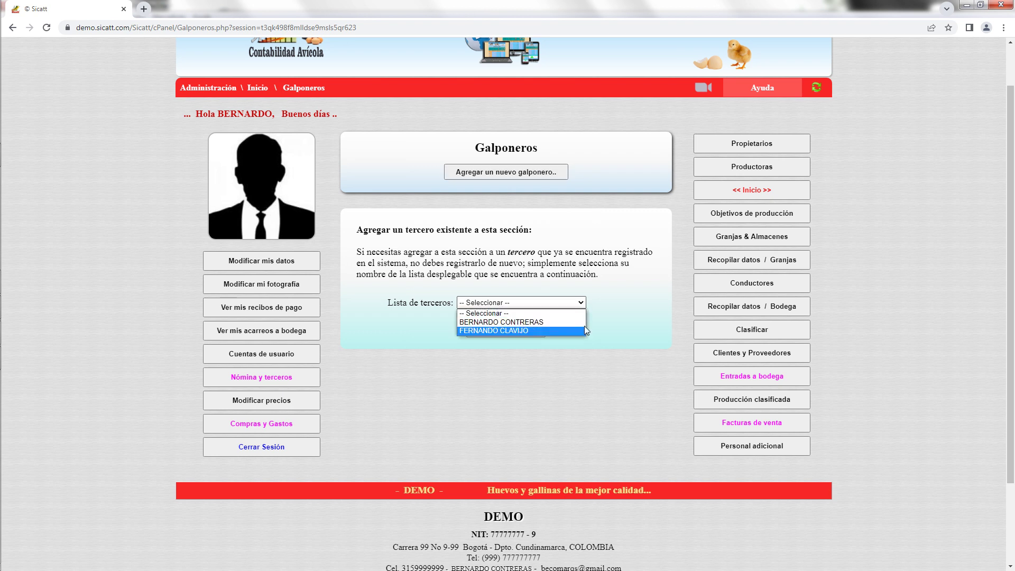
pyautogui.click(558, 331)
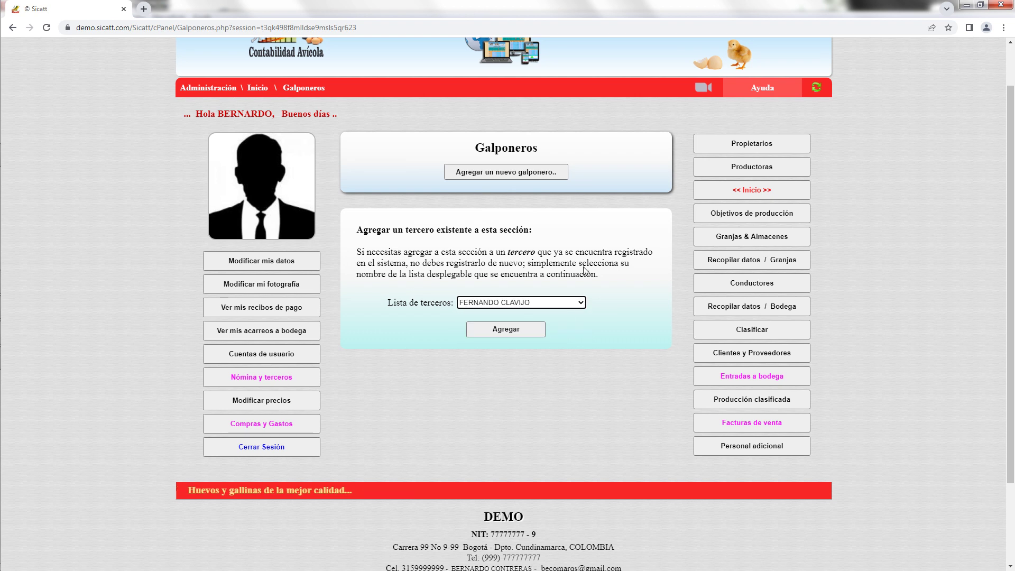
pyautogui.click(531, 330)
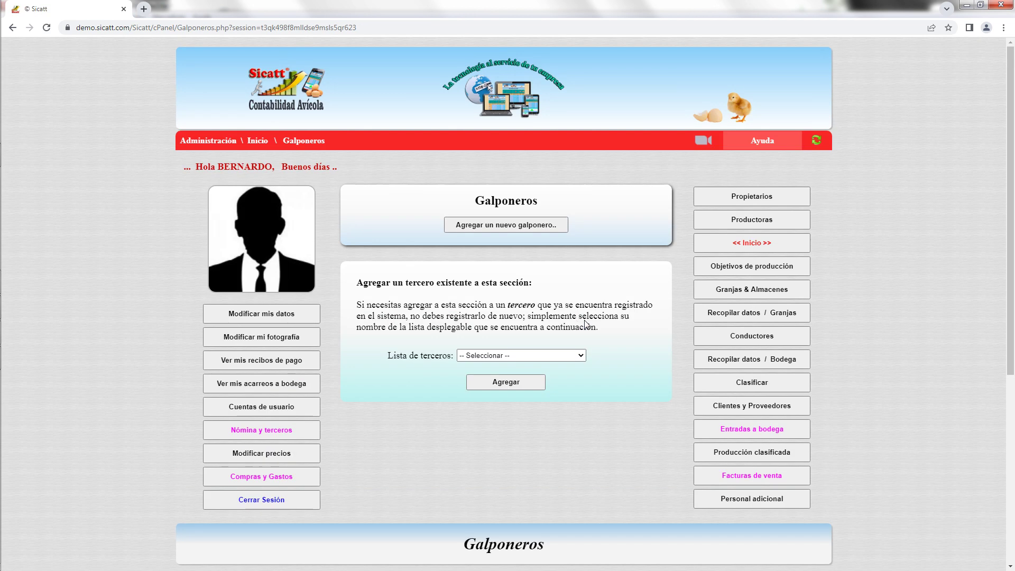
# Check the remaining third parties, view the new-galponero form, and return to the list showing code 100.
pyautogui.scroll(-3, 624, 325)
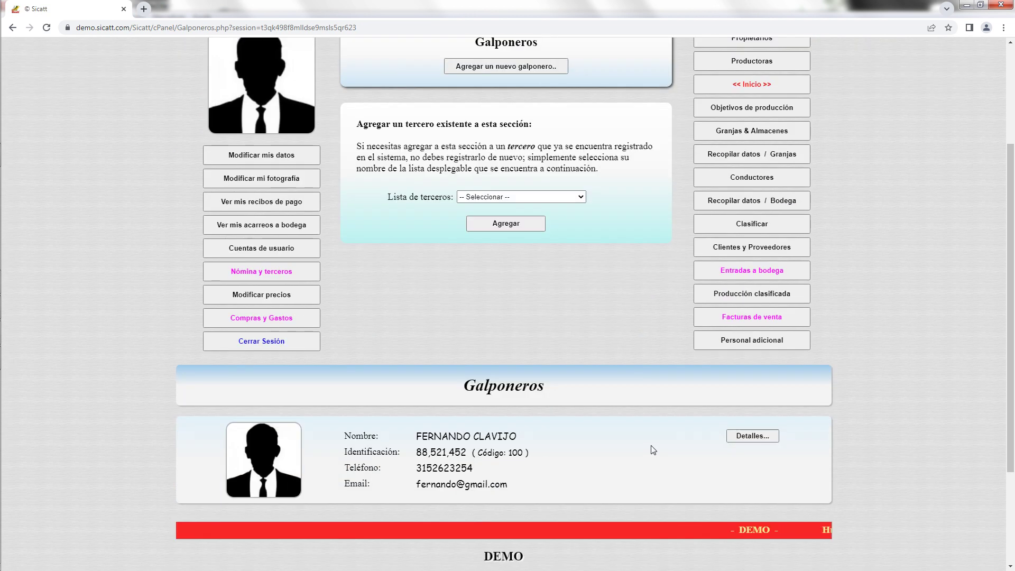
pyautogui.click(576, 198)
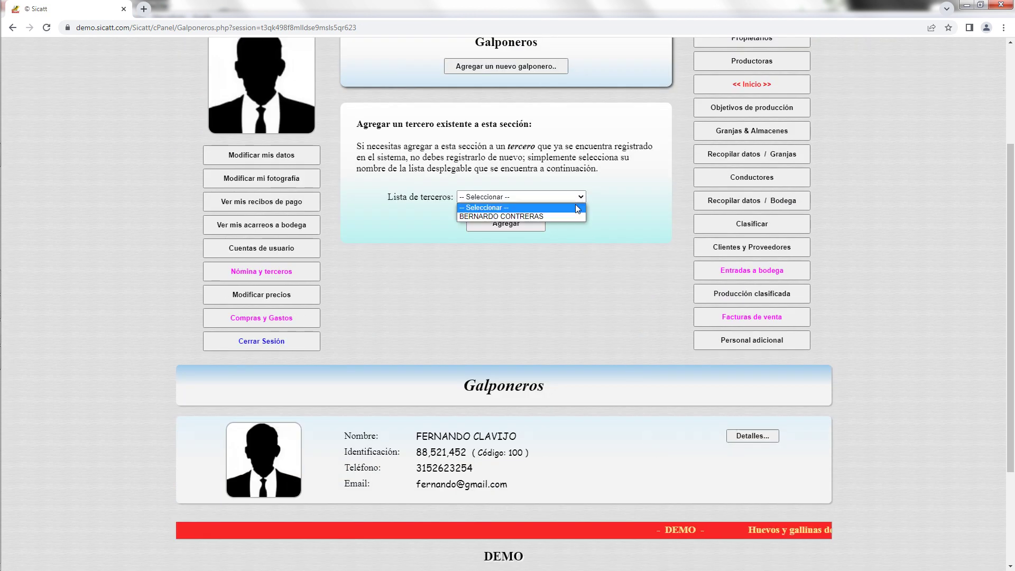
pyautogui.click(617, 199)
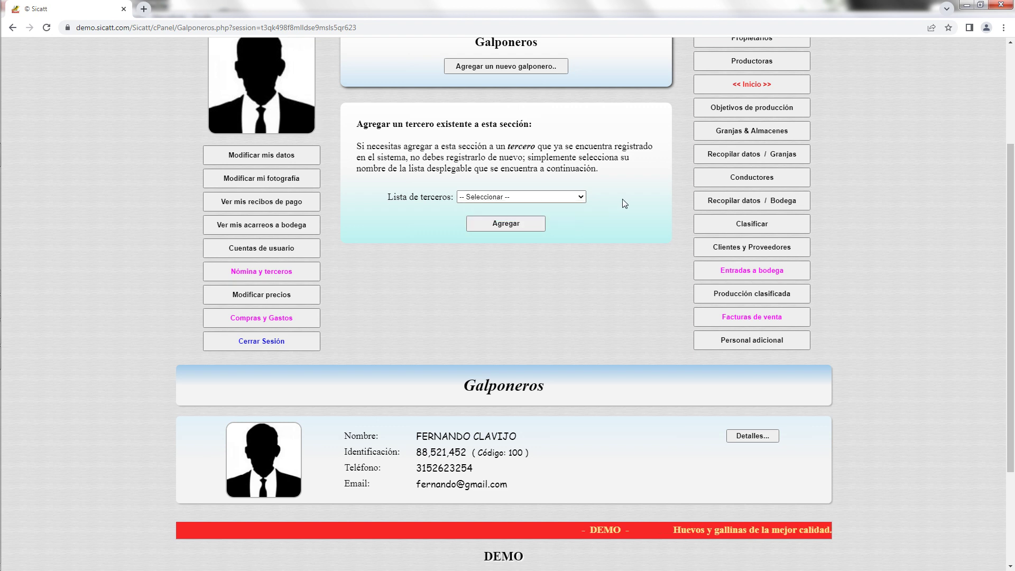
pyautogui.scroll(2, 622, 198)
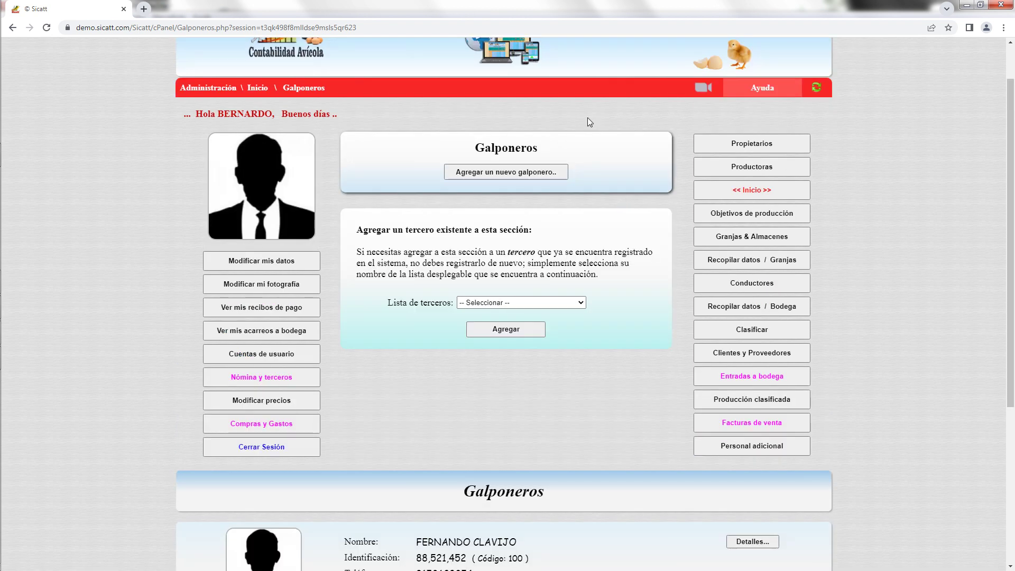
pyautogui.click(529, 174)
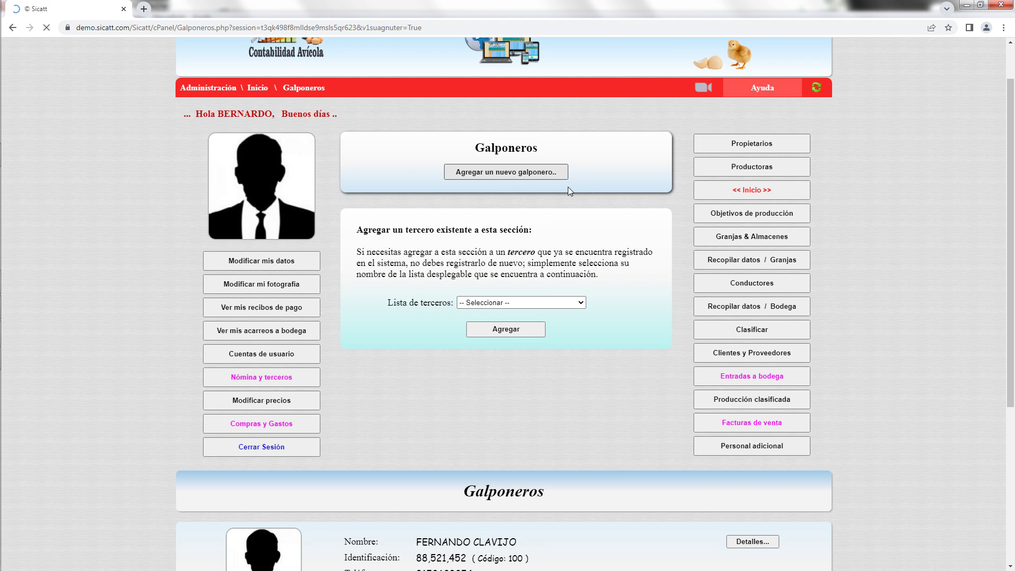
pyautogui.scroll(-2, 717, 281)
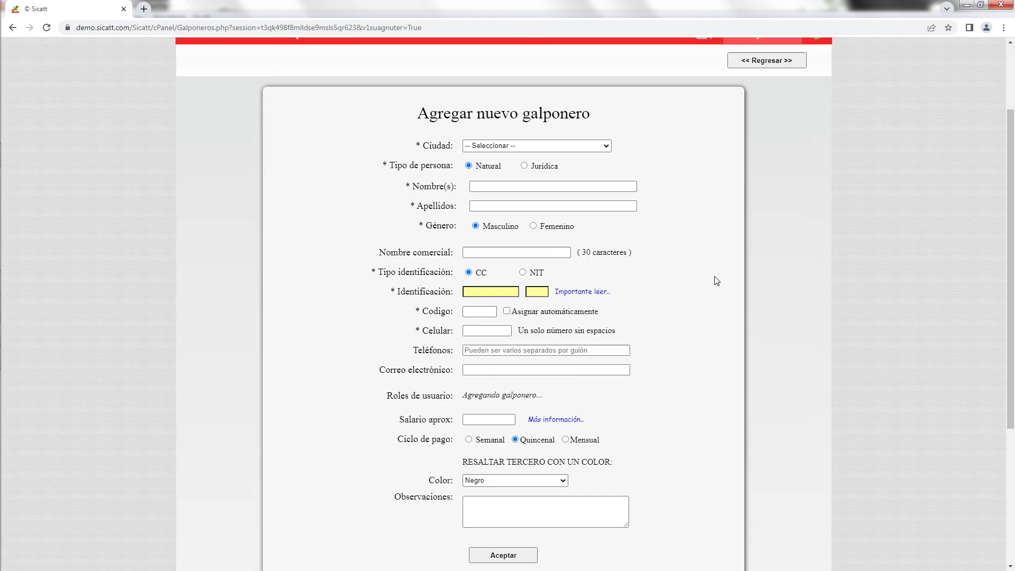
pyautogui.scroll(-1, 717, 280)
pyautogui.scroll(3, 726, 286)
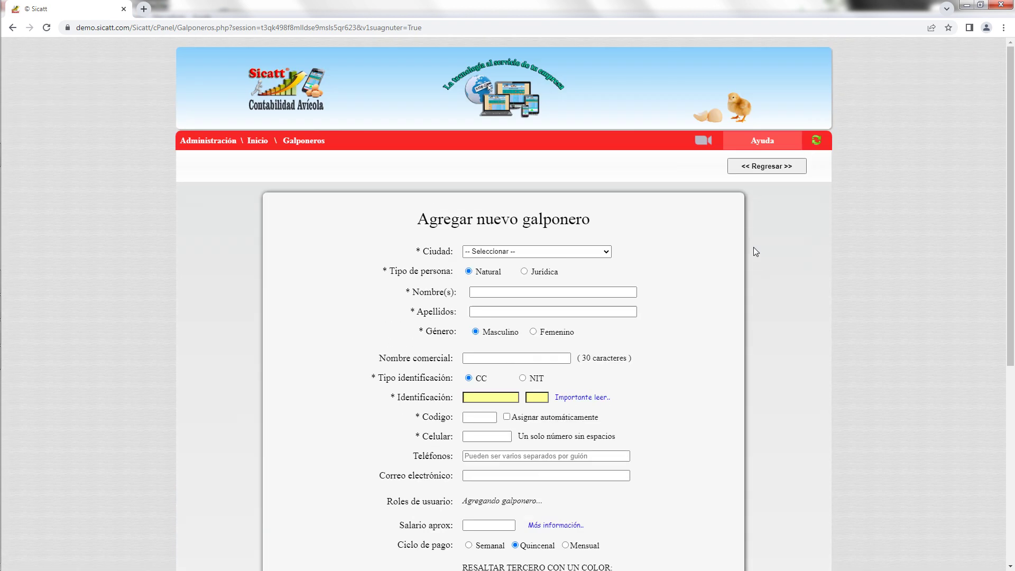
pyautogui.click(765, 168)
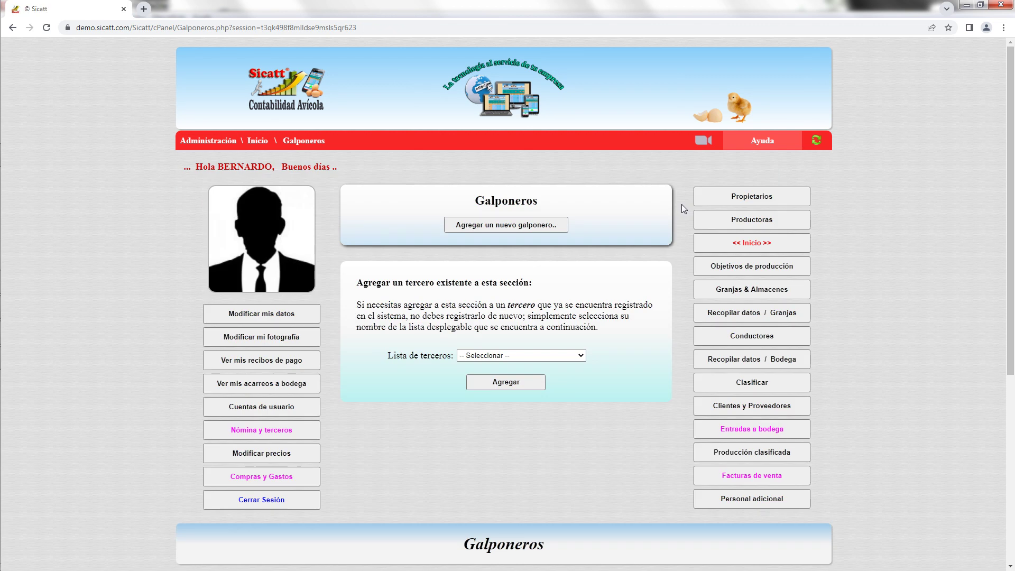
pyautogui.scroll(-5, 665, 214)
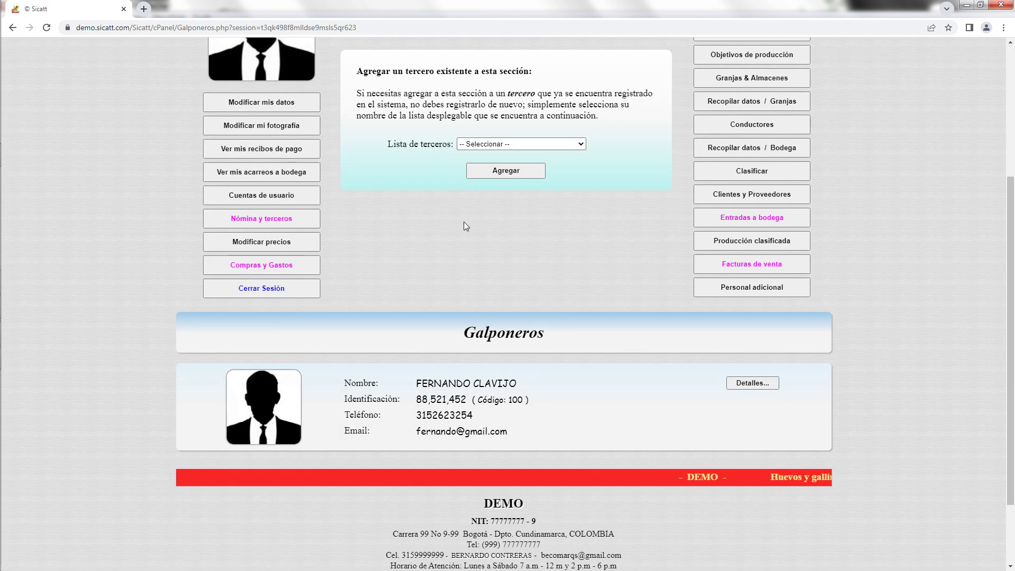
# Review Usuarios del Sistema under Cuentas de usuario, then check genetic lines on Objetivos de producción.
pyautogui.click(279, 197)
pyautogui.scroll(-5, 499, 280)
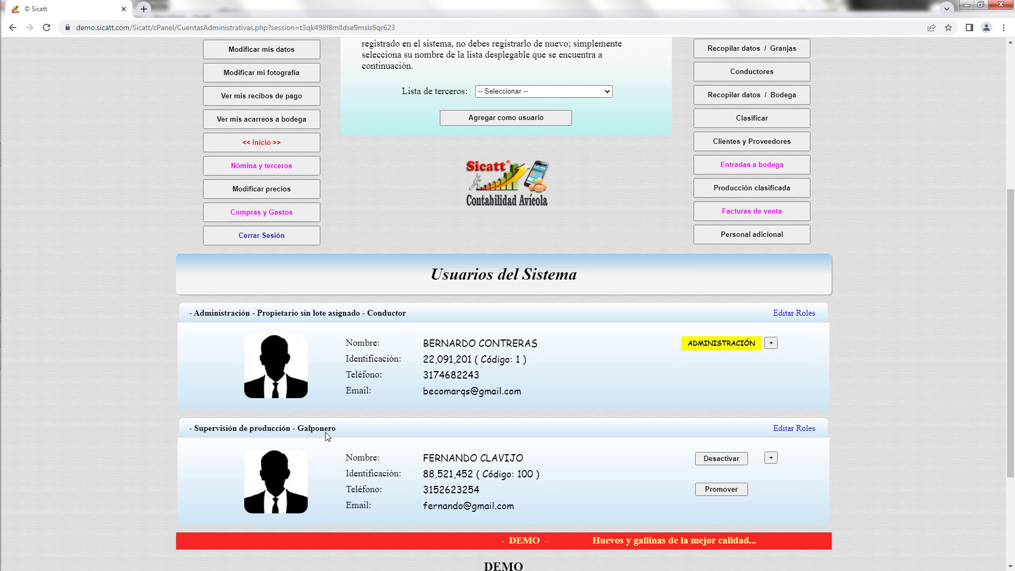
pyautogui.scroll(3, 483, 388)
pyautogui.scroll(1, 483, 389)
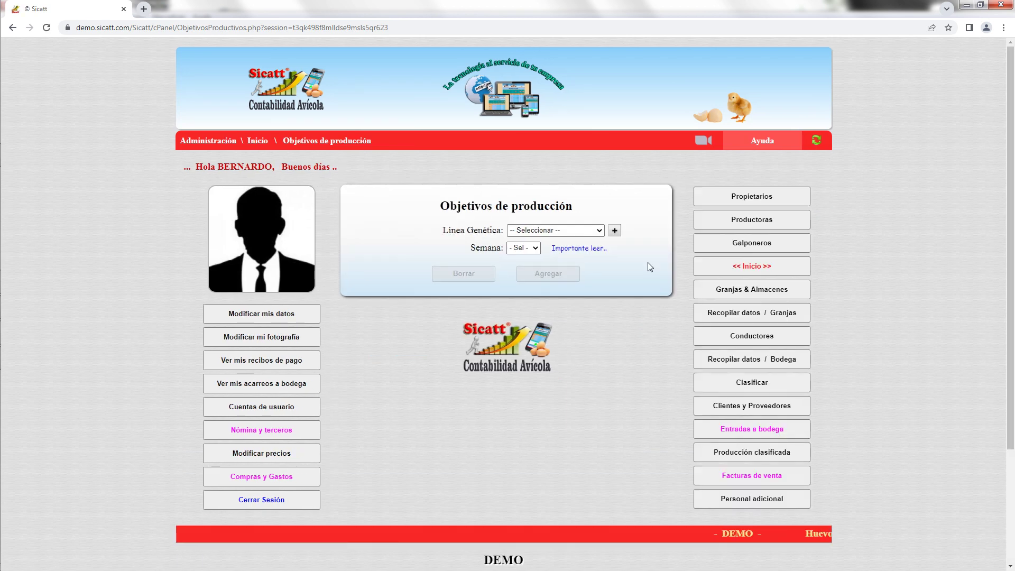
pyautogui.click(599, 231)
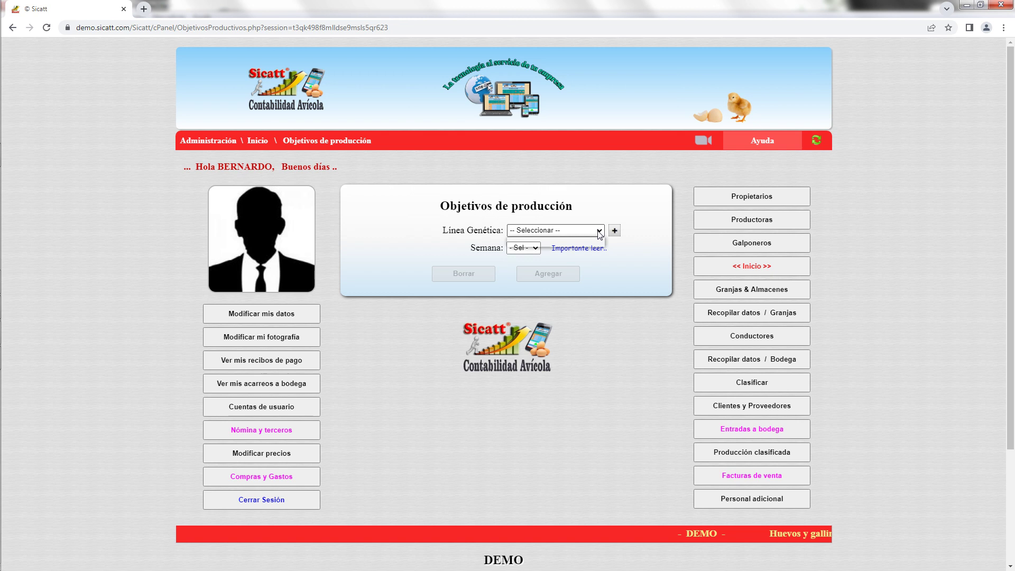
# Close the empty Línea Genética list and open Agregar Línea Genética, listing Hy Line to Ross 308 Mixto 2022.
pyautogui.click(643, 259)
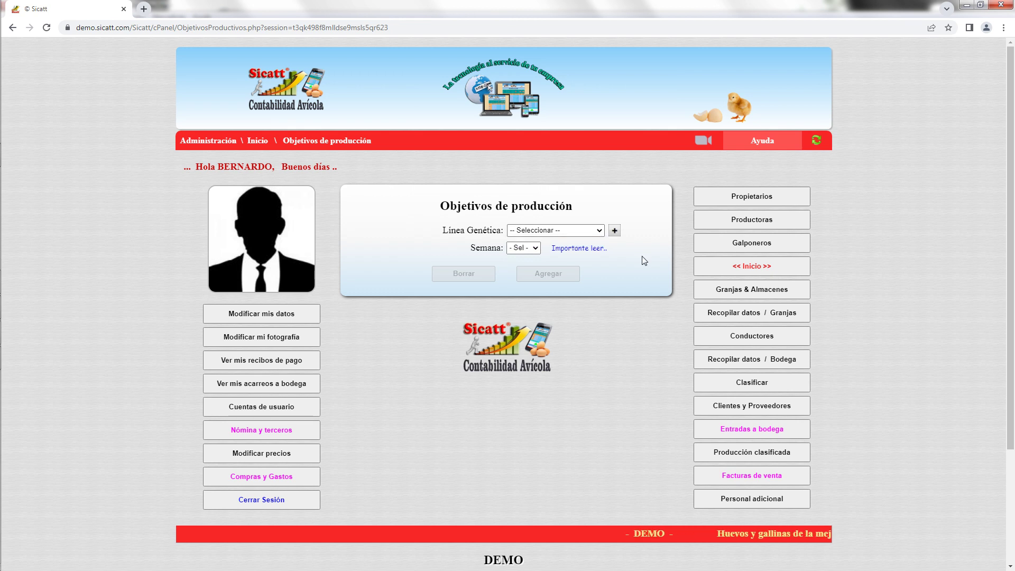
pyautogui.click(618, 233)
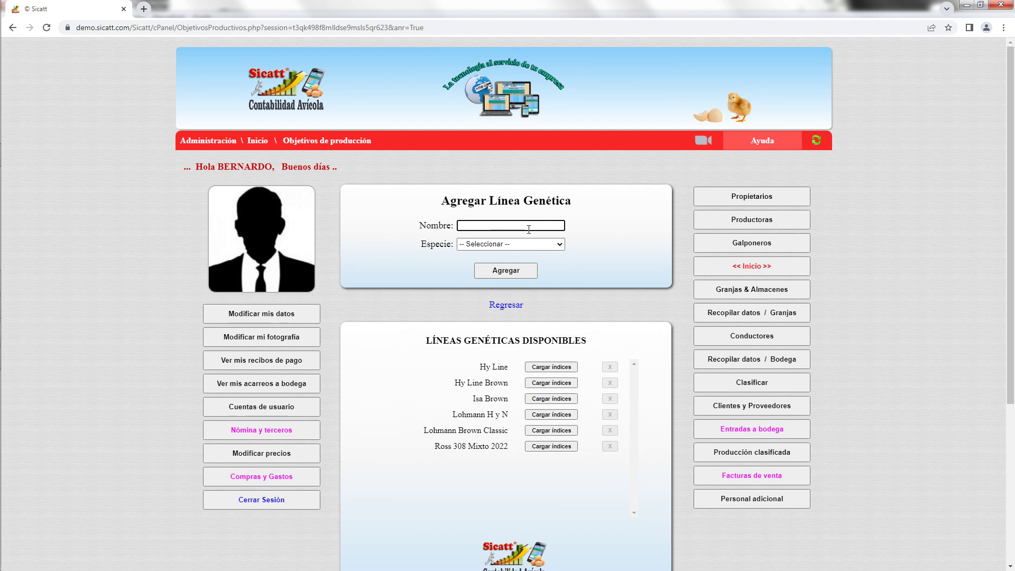
pyautogui.scroll(-1, 635, 284)
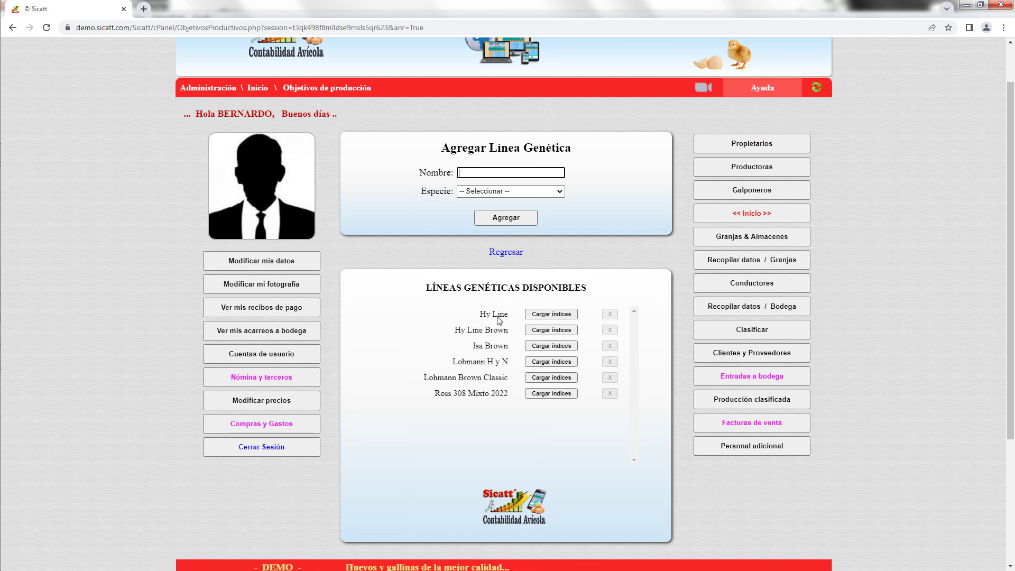
# Load the Hy Line production indices and scroll through the weekly targets table.
pyautogui.click(573, 314)
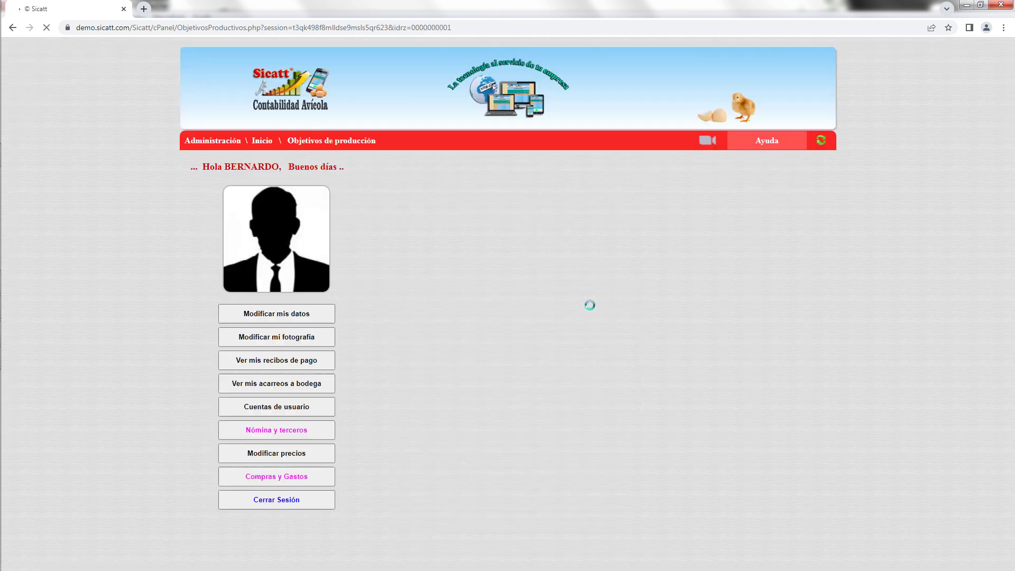
pyautogui.scroll(-1, 630, 306)
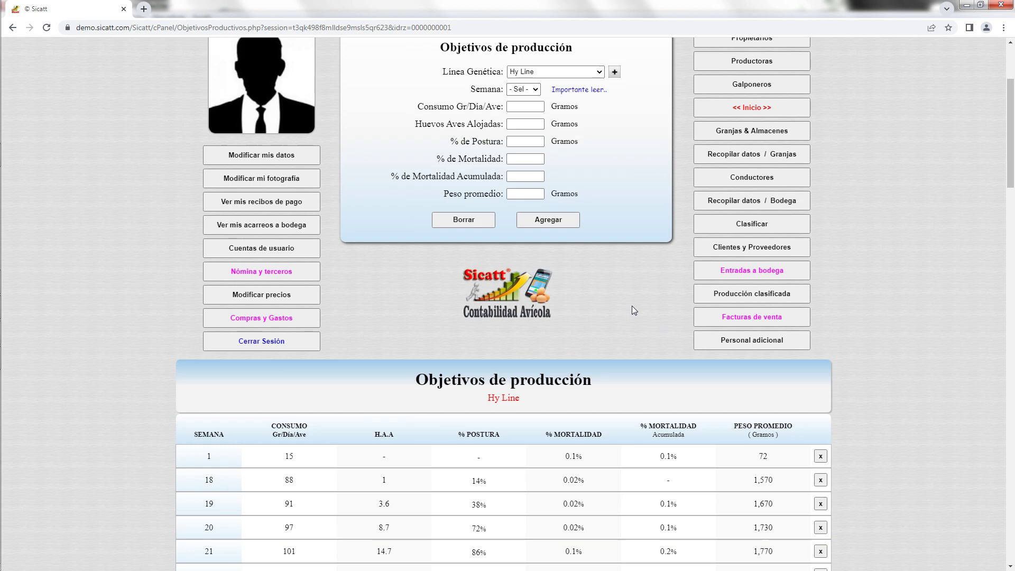
pyautogui.scroll(-6, 632, 306)
pyautogui.scroll(-10, 1014, 257)
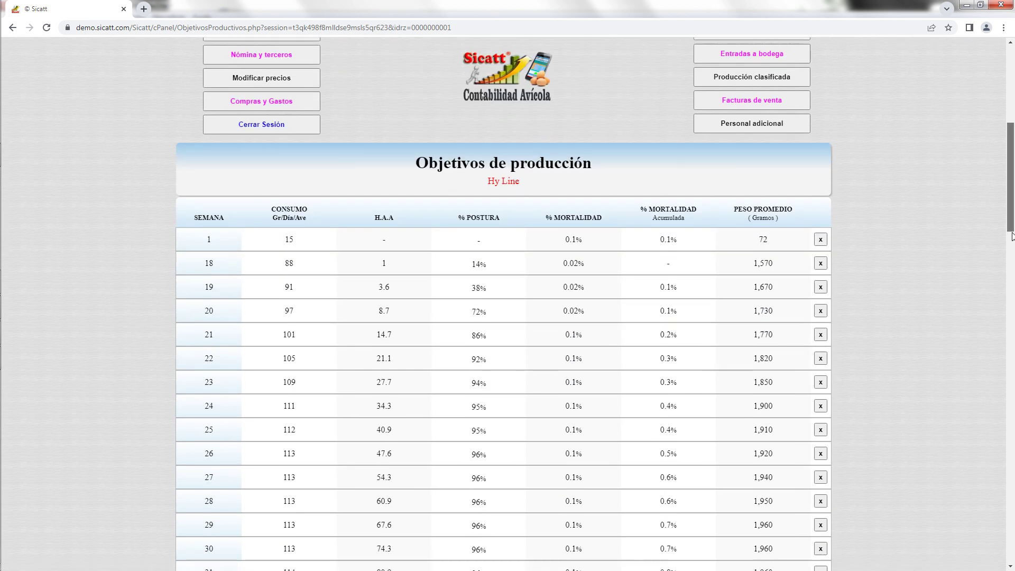
pyautogui.scroll(-7, 1013, 367)
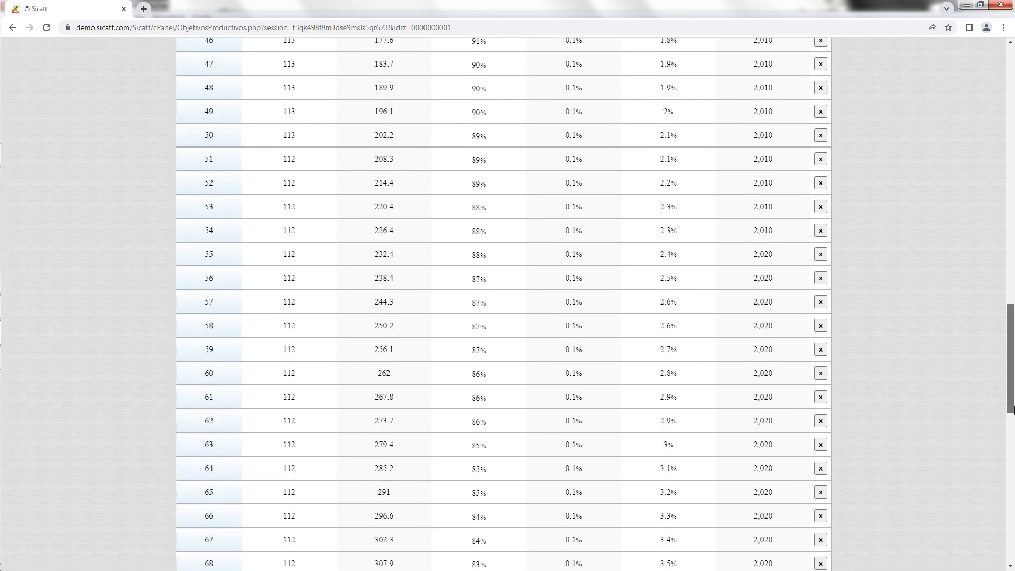
pyautogui.moveTo(1013, 406); pyautogui.dragTo(1013, 170)
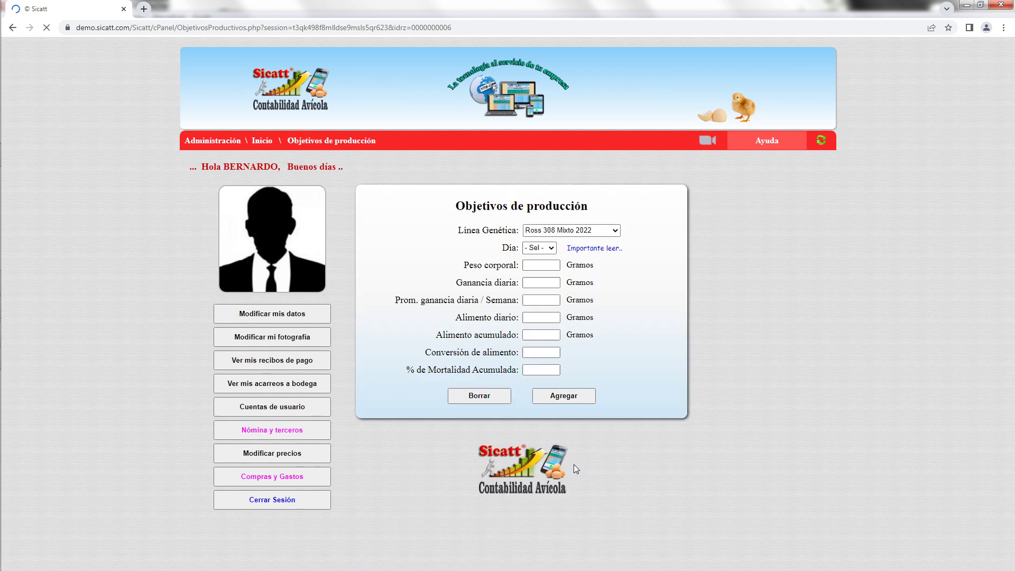
pyautogui.moveTo(1010, 191); pyautogui.dragTo(1013, 292)
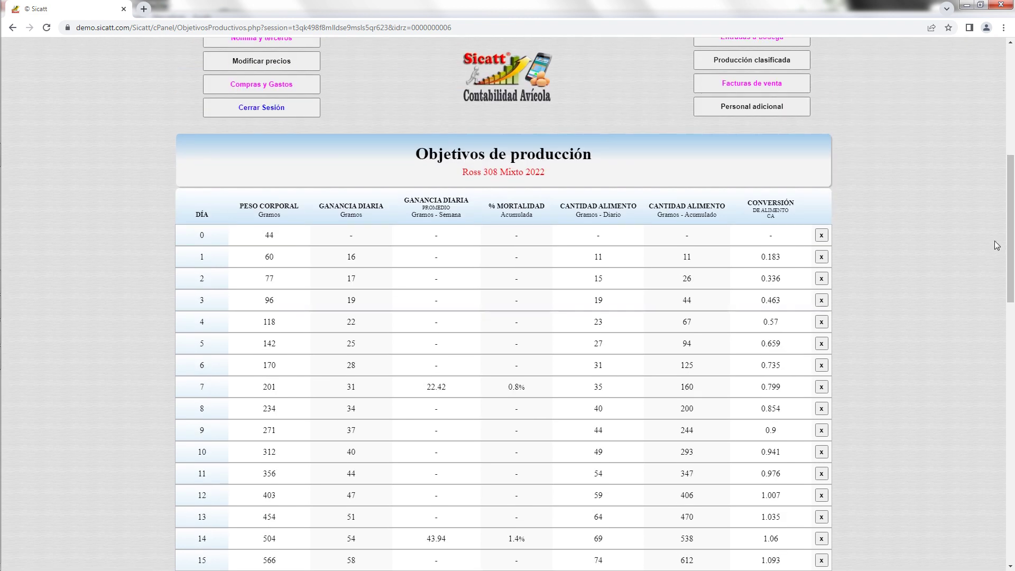
pyautogui.moveTo(1009, 237); pyautogui.dragTo(1014, 185)
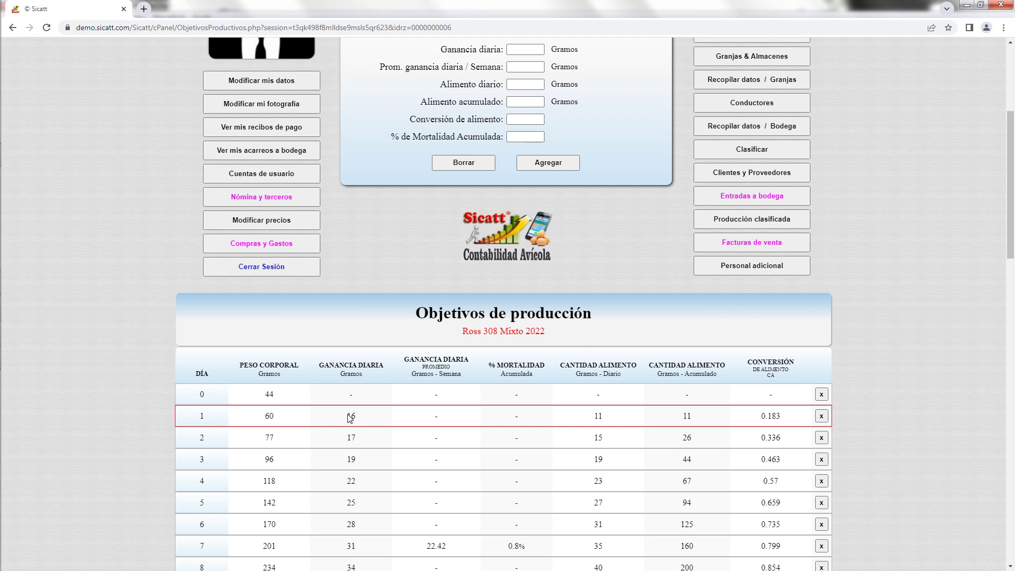
pyautogui.scroll(2, 1013, 218)
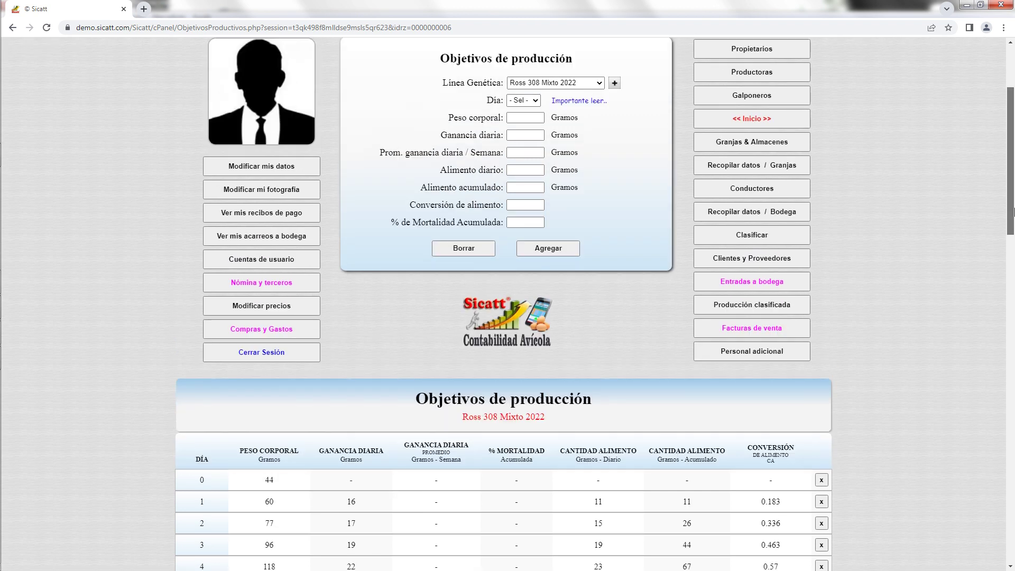
# Change the day 1 Ganancia diaria target from 16 to 15 g and save it.
pyautogui.click(536, 103)
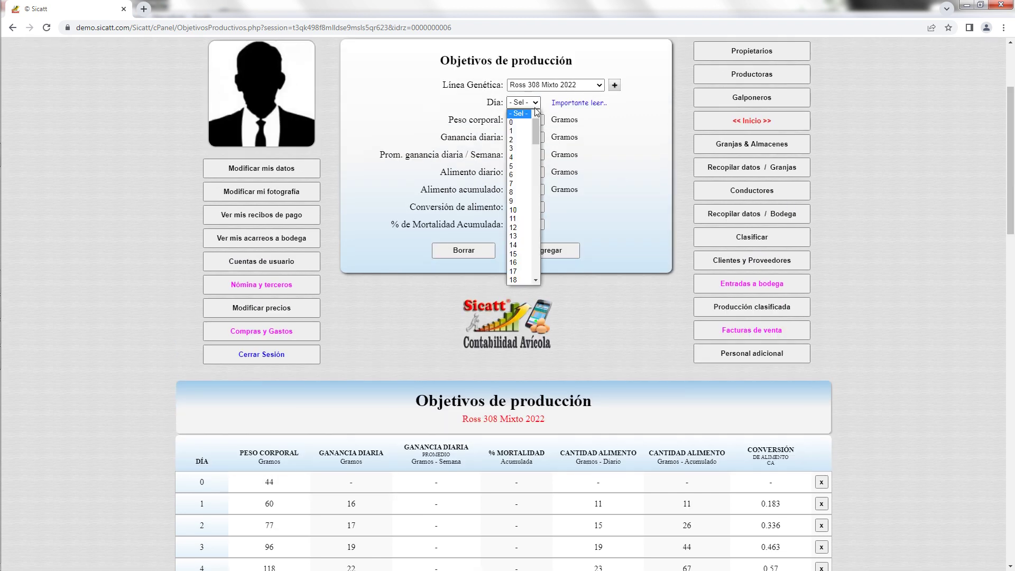
pyautogui.click(519, 132)
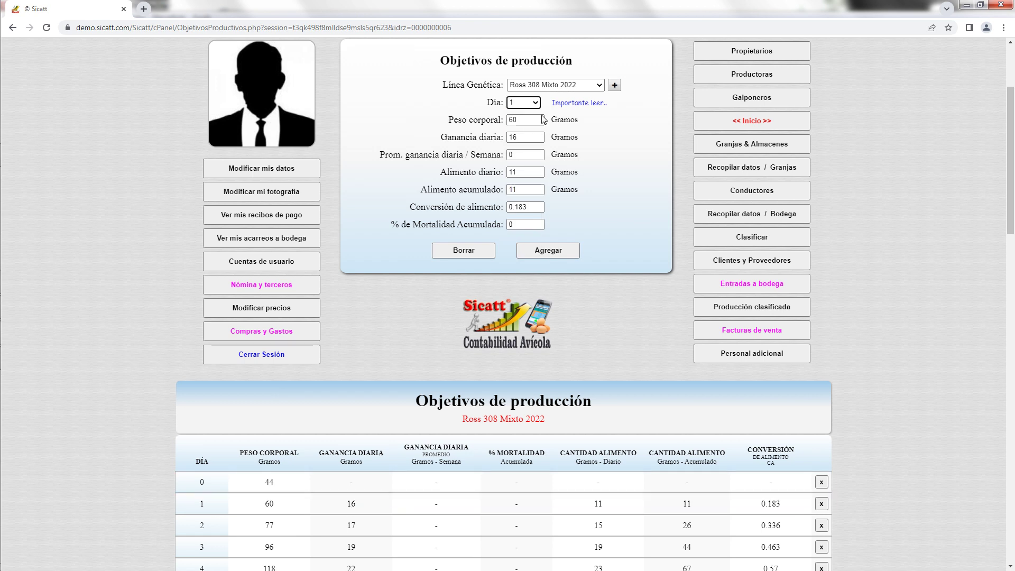
pyautogui.doubleClick(512, 138)
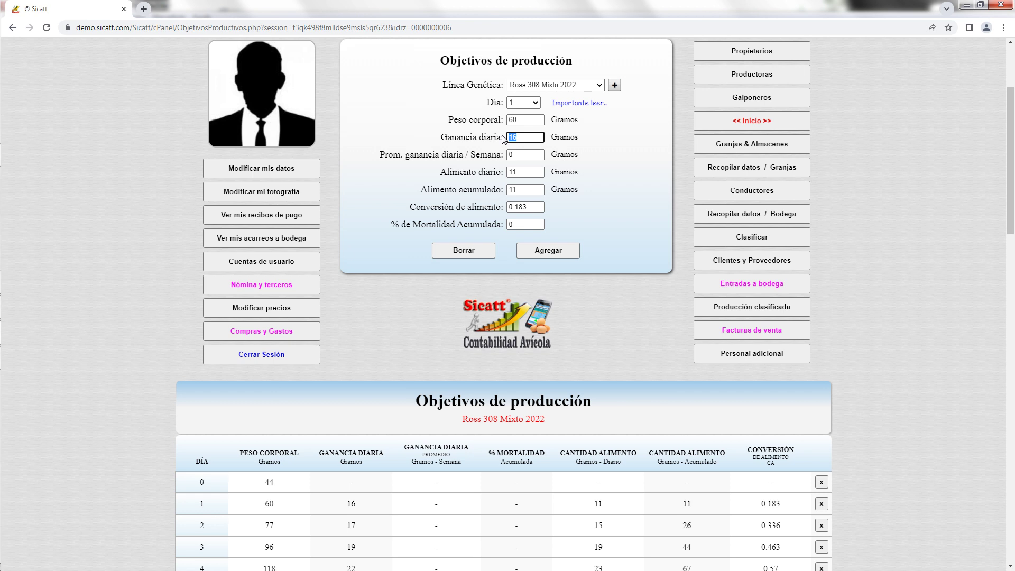
pyautogui.write('15')
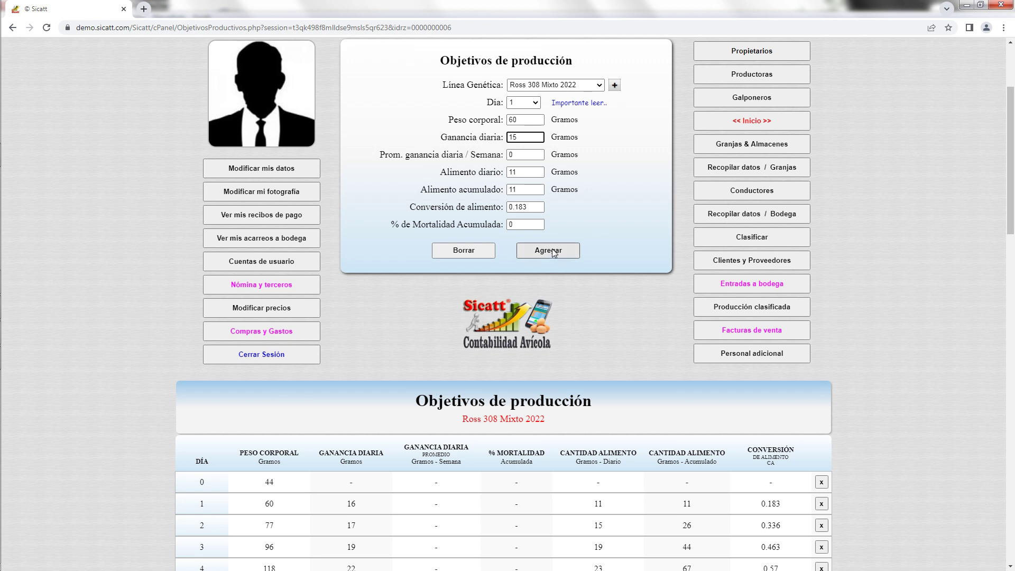
pyautogui.click(555, 252)
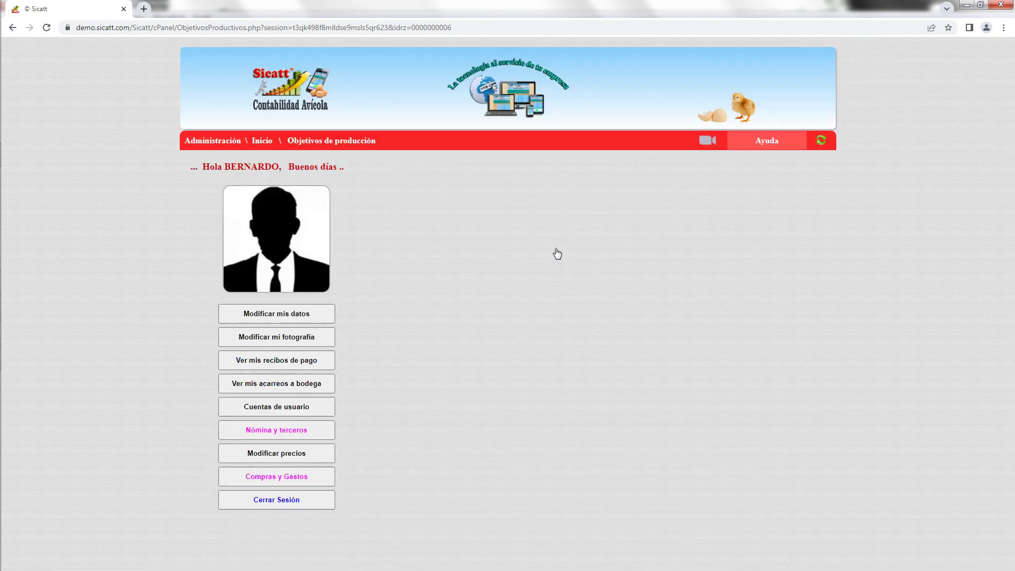
pyautogui.scroll(-3, 566, 259)
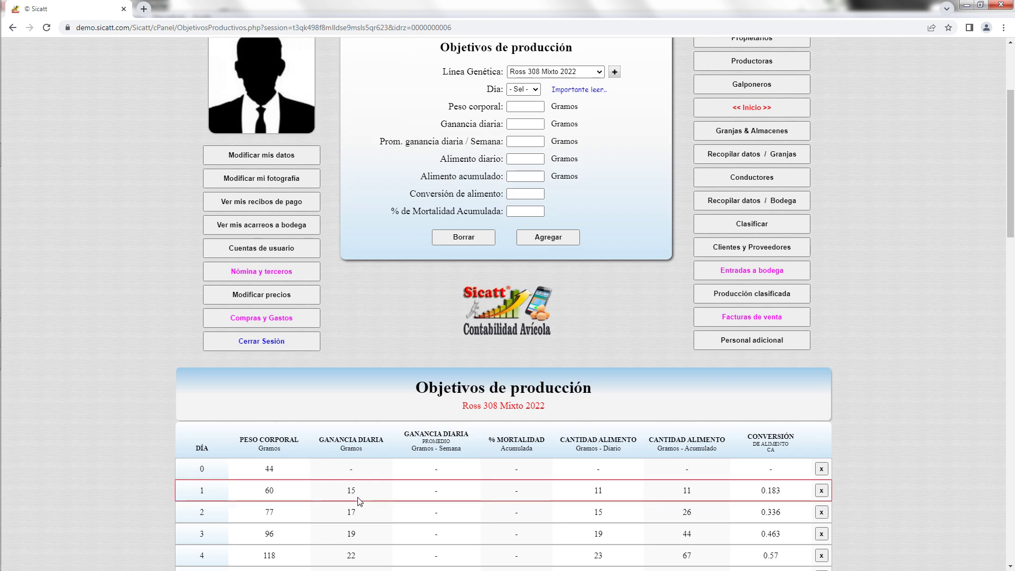
# Restore the day 1 Ganancia diaria target to 16 g and save it.
pyautogui.click(534, 90)
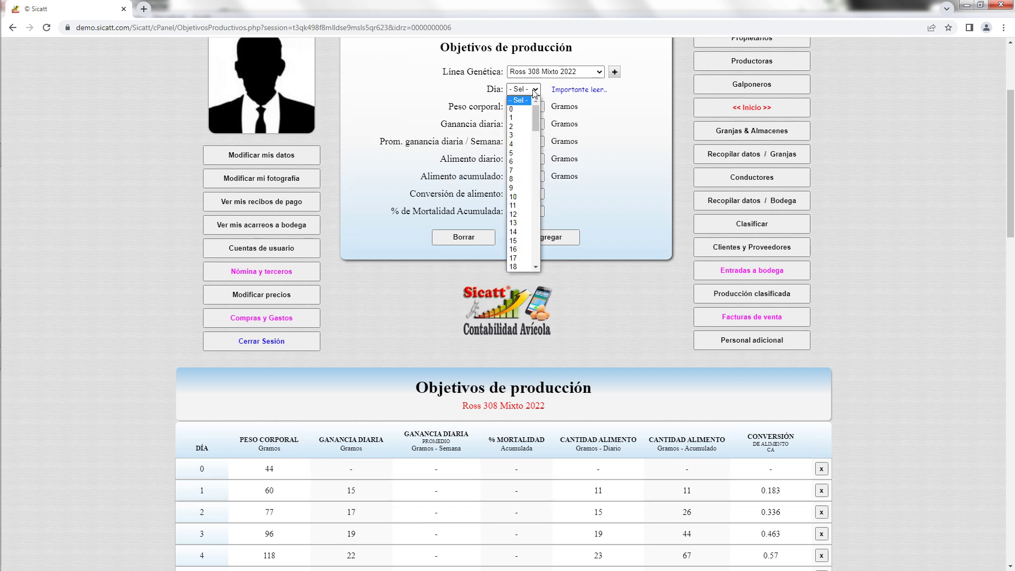
pyautogui.click(525, 118)
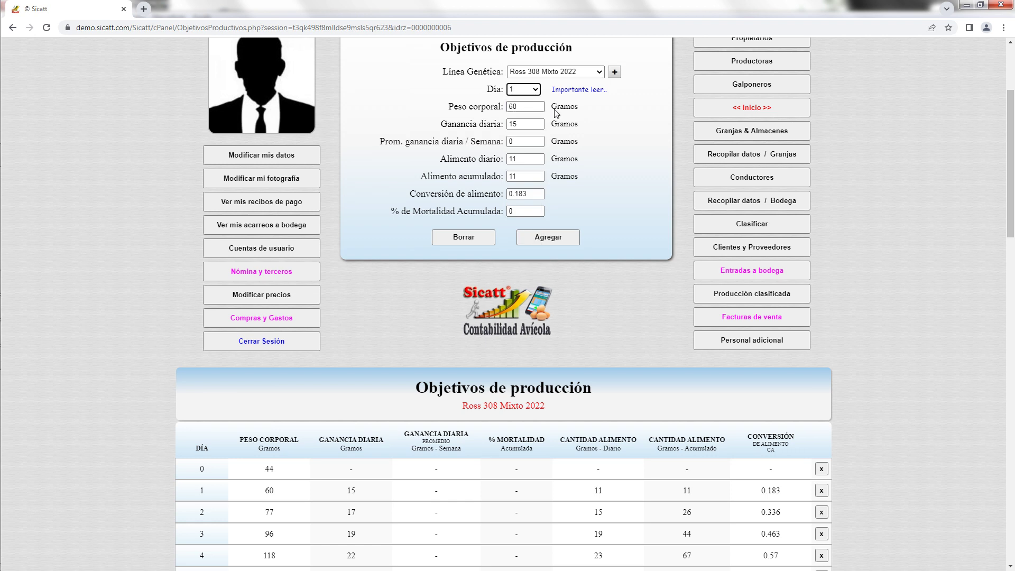
pyautogui.click(519, 125)
pyautogui.moveTo(519, 125); pyautogui.dragTo(531, 123)
pyautogui.write('6')
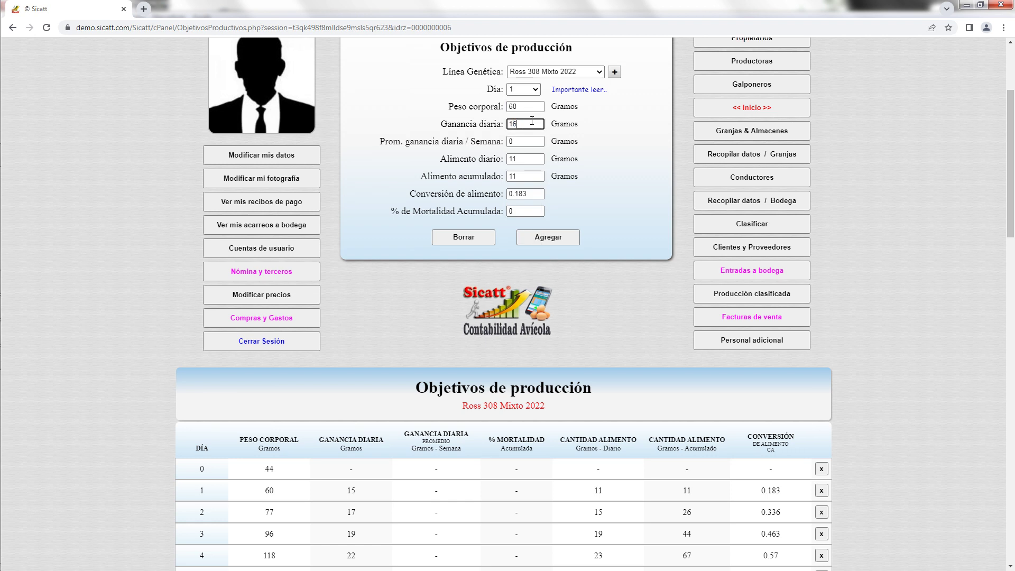
pyautogui.click(556, 240)
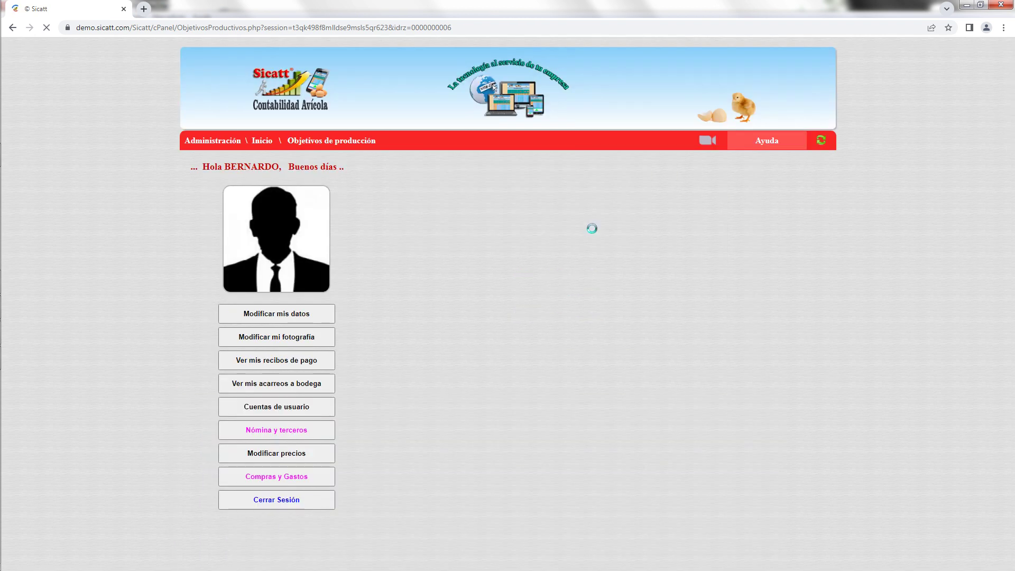
pyautogui.scroll(-1, 621, 239)
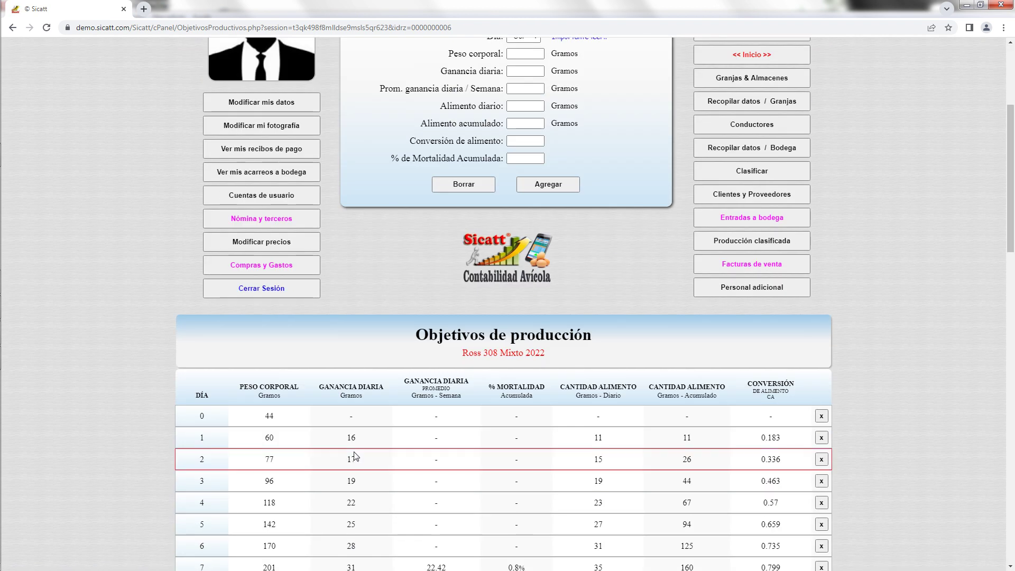
pyautogui.scroll(3, 611, 285)
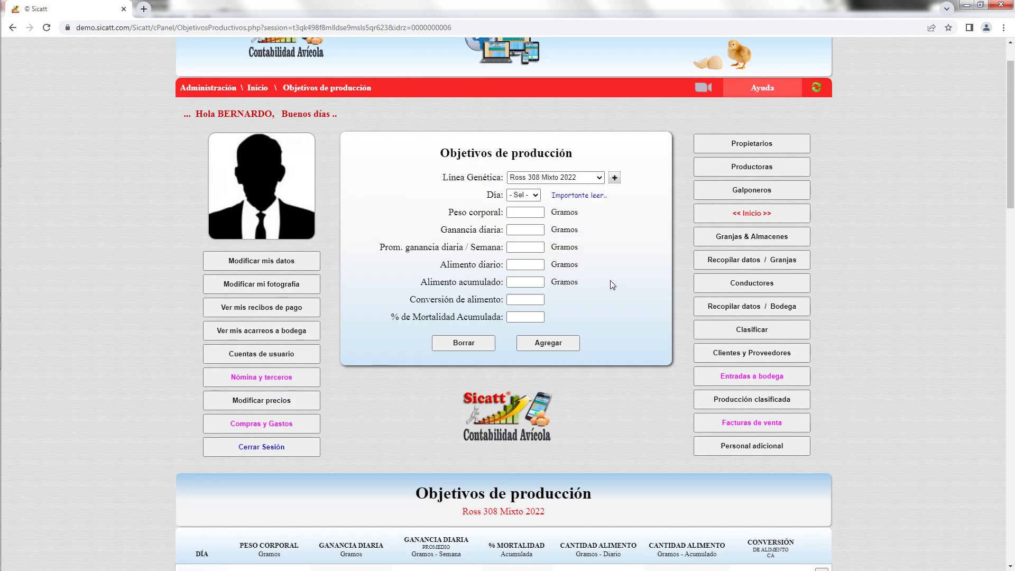
# Open the new genetic line form, browse the Especie choices without picking one, and go back.
pyautogui.click(614, 178)
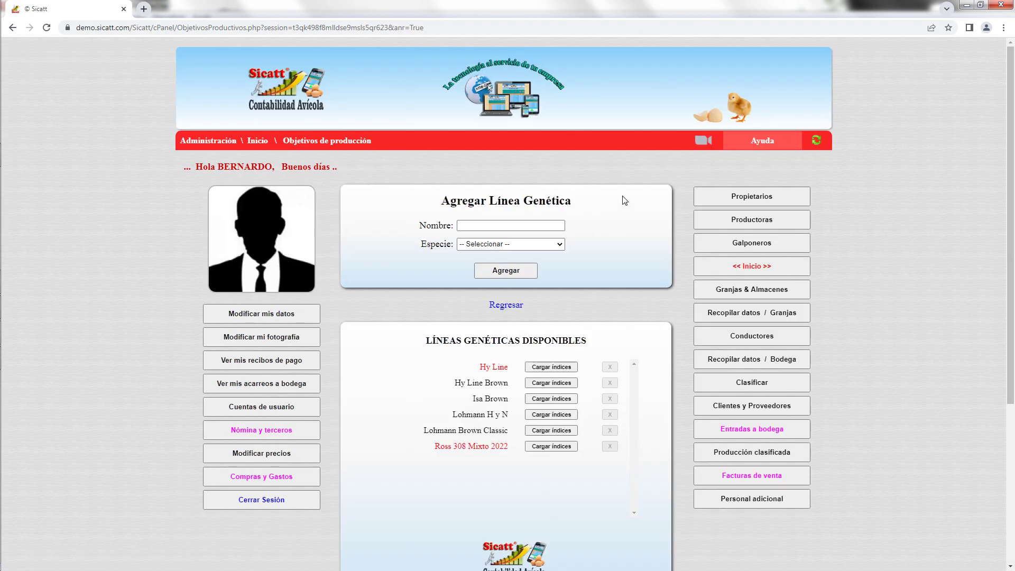
pyautogui.click(489, 227)
pyautogui.click(562, 245)
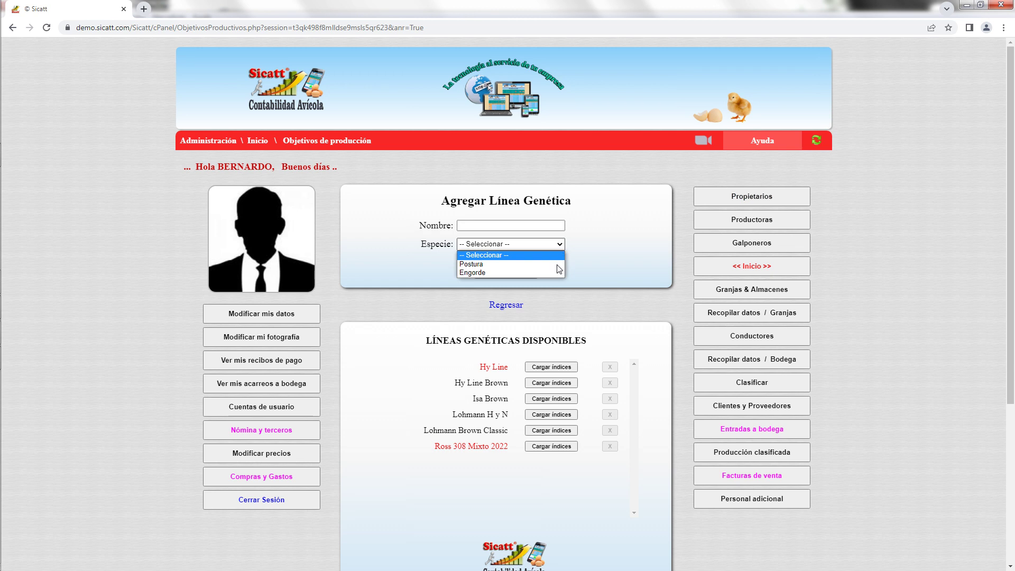
pyautogui.click(599, 258)
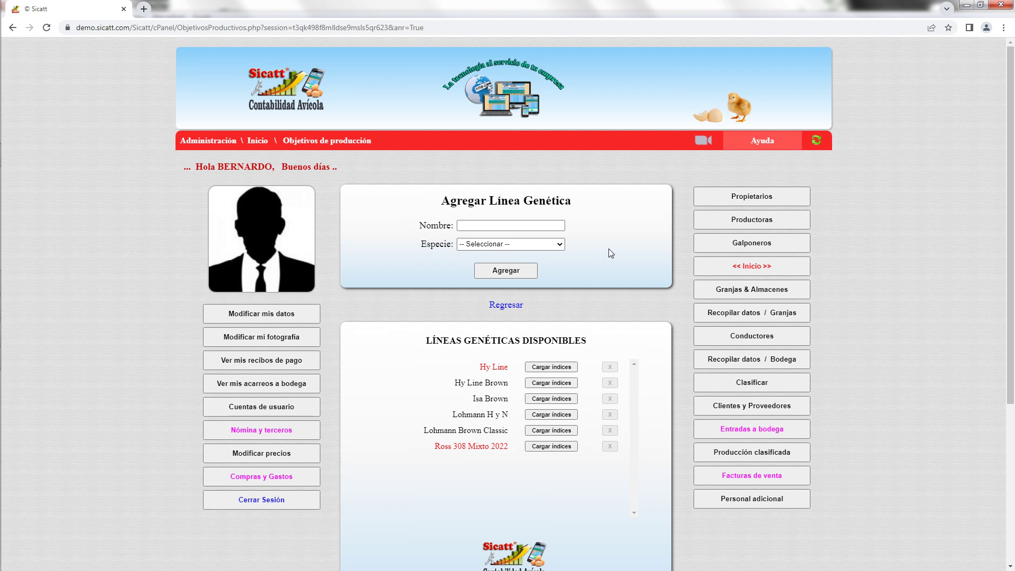
pyautogui.click(505, 307)
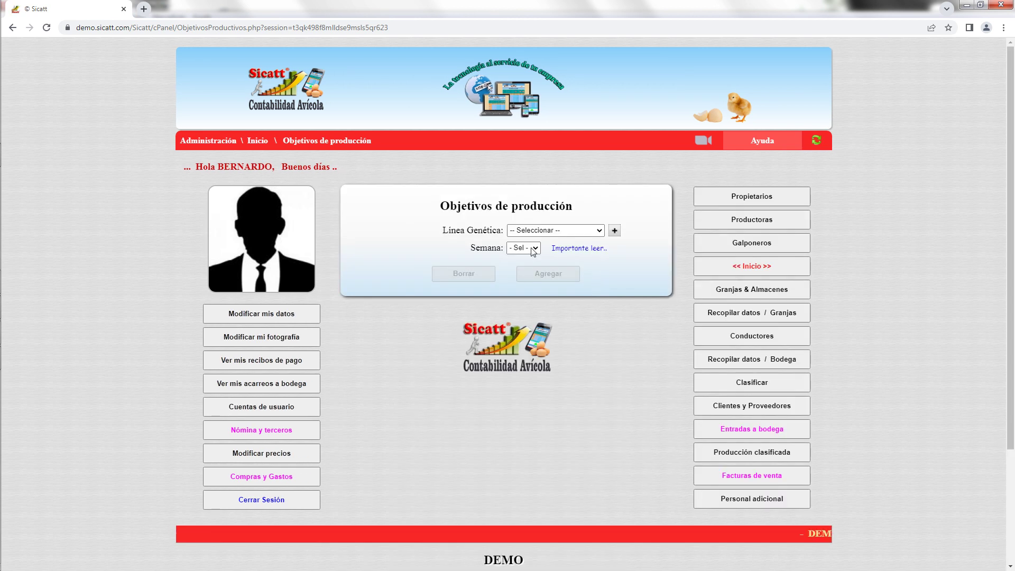
# Check the empty Semana choices, then go to the Granjas & Almacenes page.
pyautogui.click(535, 250)
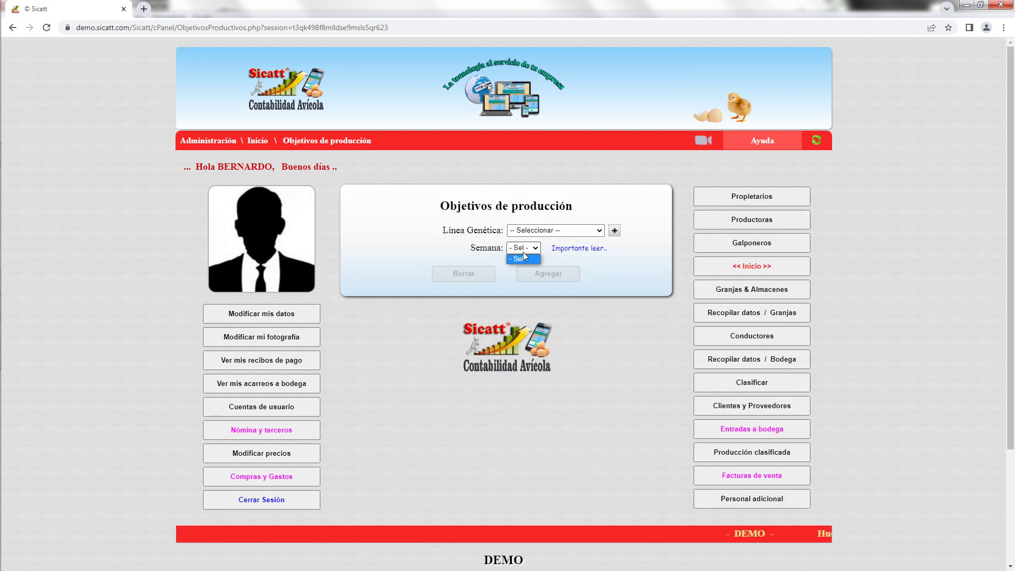
pyautogui.click(493, 255)
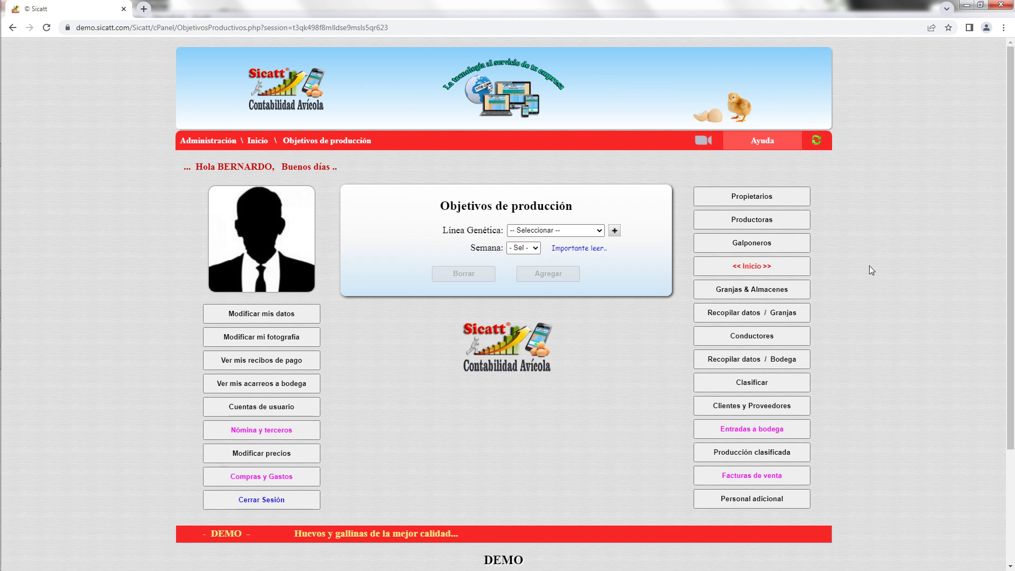
pyautogui.click(779, 291)
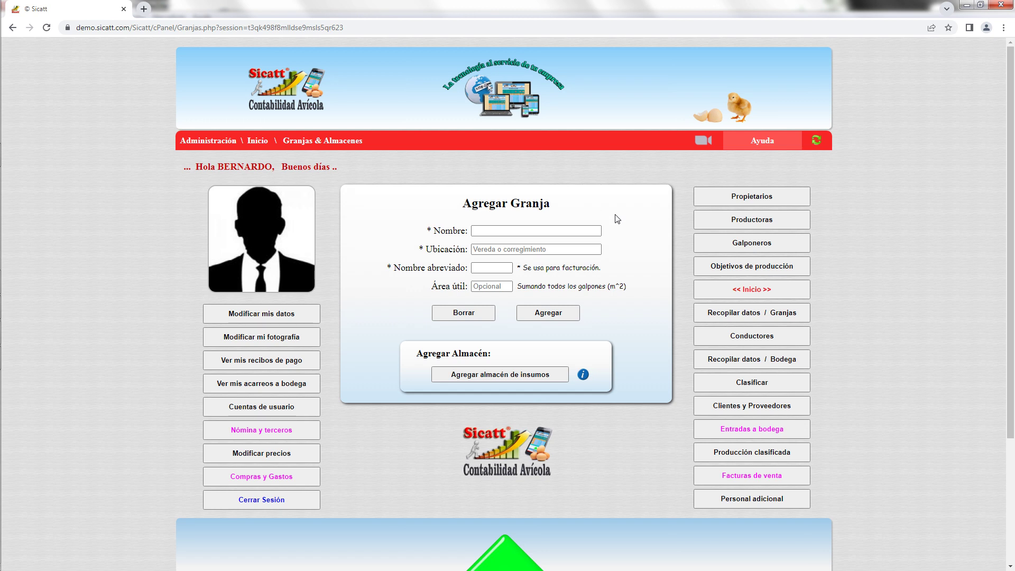
# Enter the farm name El Torito and the location Los Rosales.
pyautogui.click(510, 231)
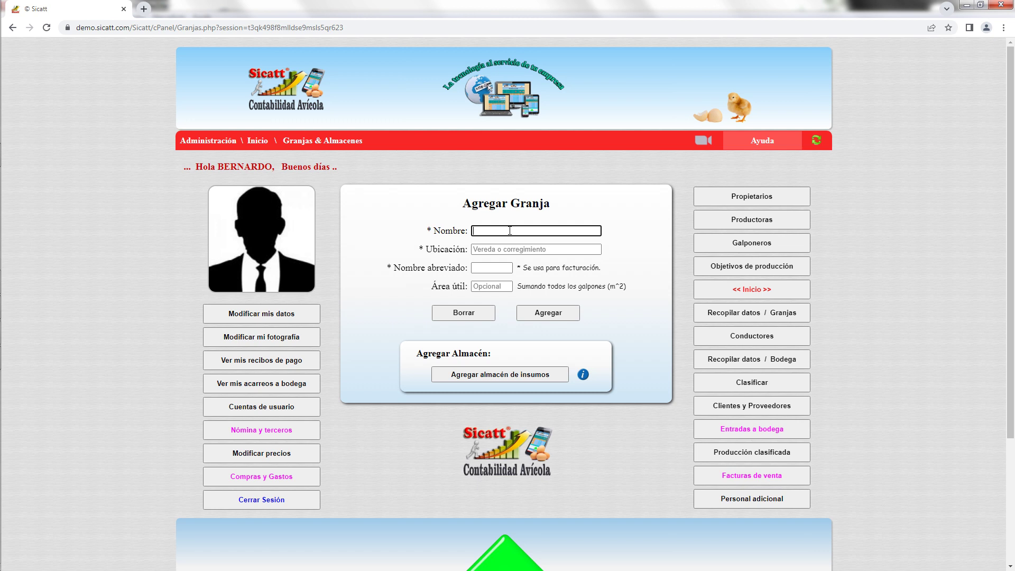
pyautogui.write('El Torito')
pyautogui.click(491, 246)
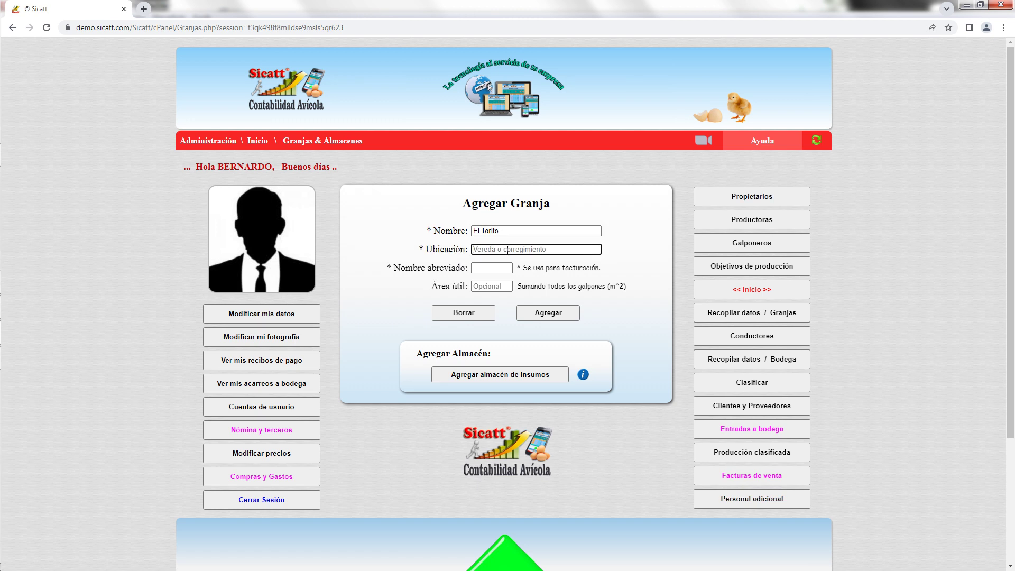
pyautogui.write('Los Rosales')
# Set abbreviation ET and usable area 600 m², then save the farm.
pyautogui.click(494, 267)
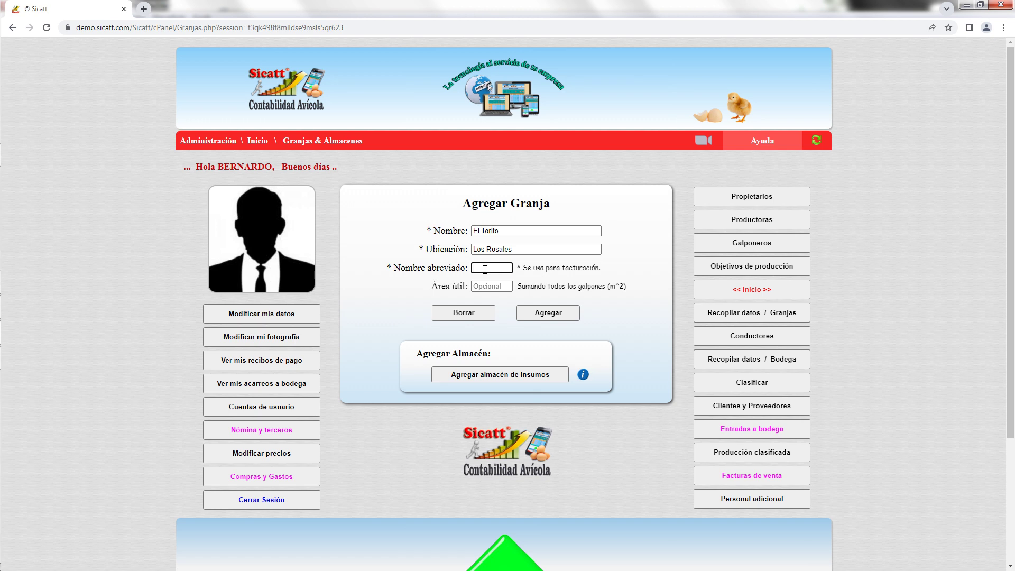
pyautogui.write('ET')
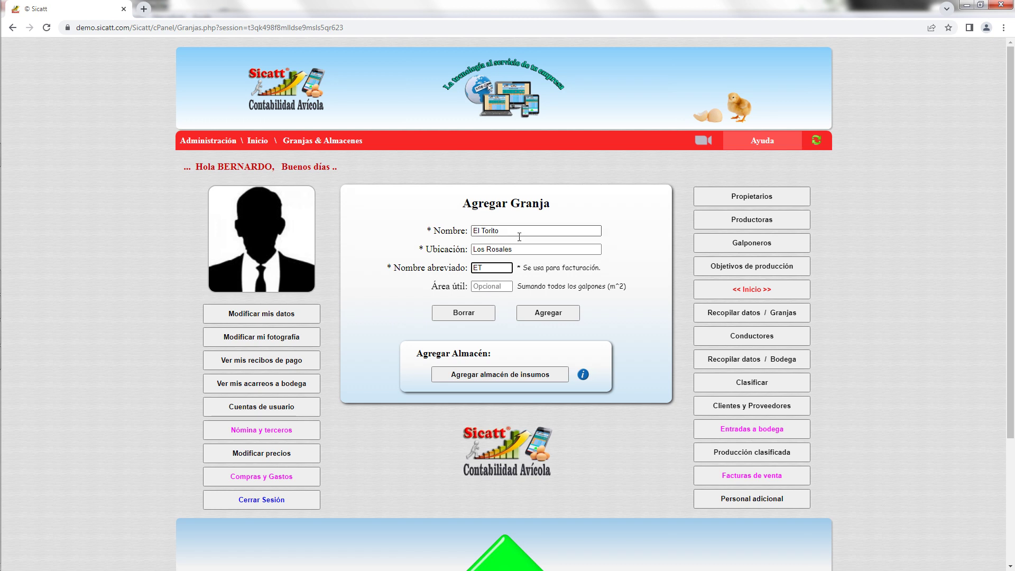
pyautogui.click(532, 272)
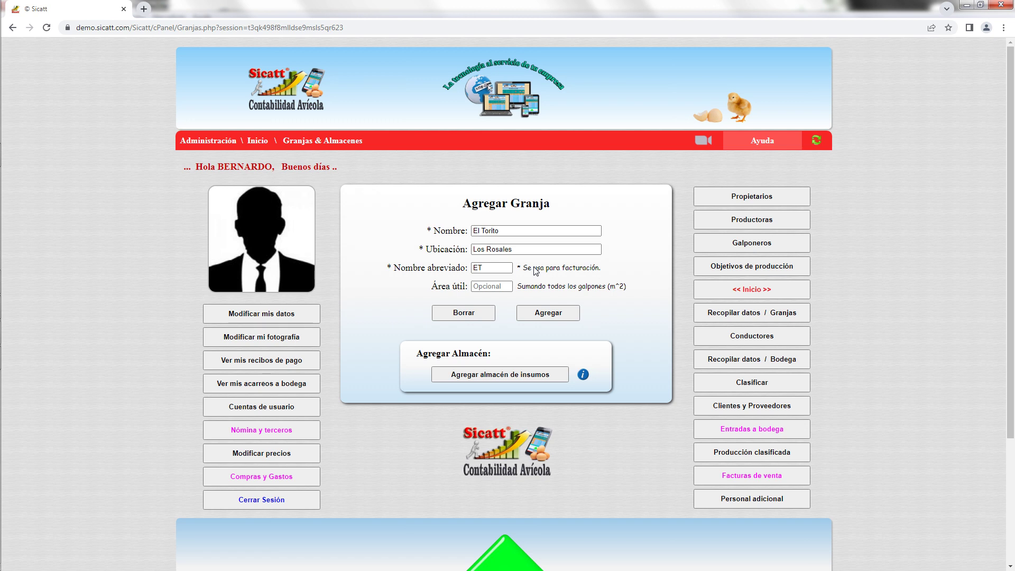
pyautogui.click(489, 286)
pyautogui.write('600')
pyautogui.click(553, 315)
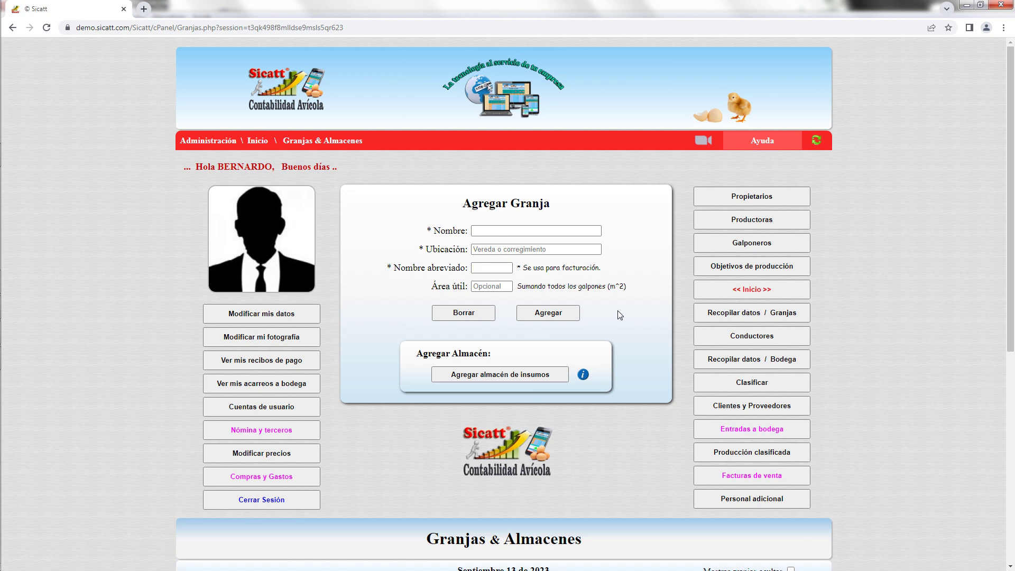
# Scroll down to the farm list to see the El Torito - Los Rosales card with 0 birds.
pyautogui.scroll(-4, 649, 259)
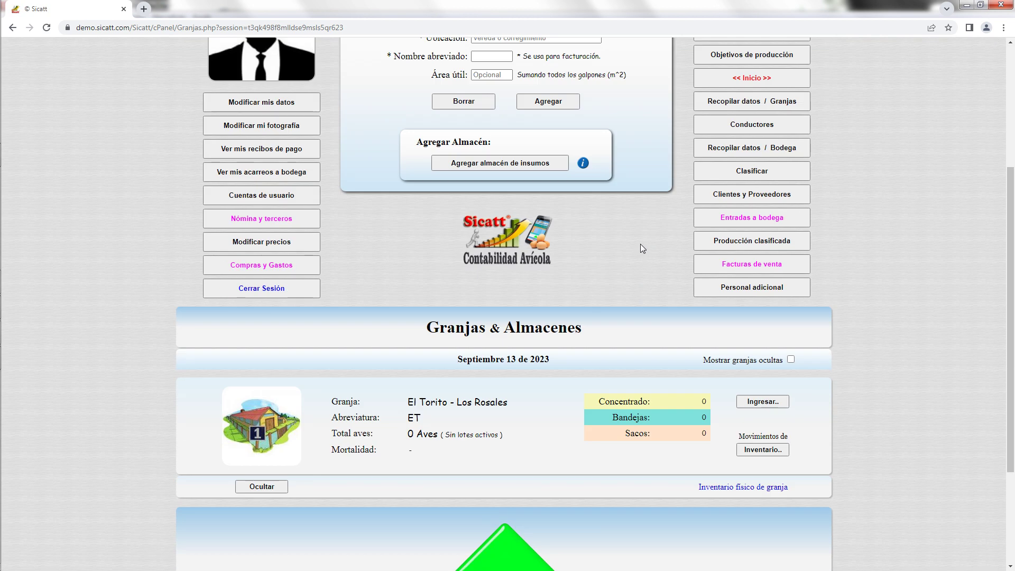
pyautogui.scroll(-1, 640, 247)
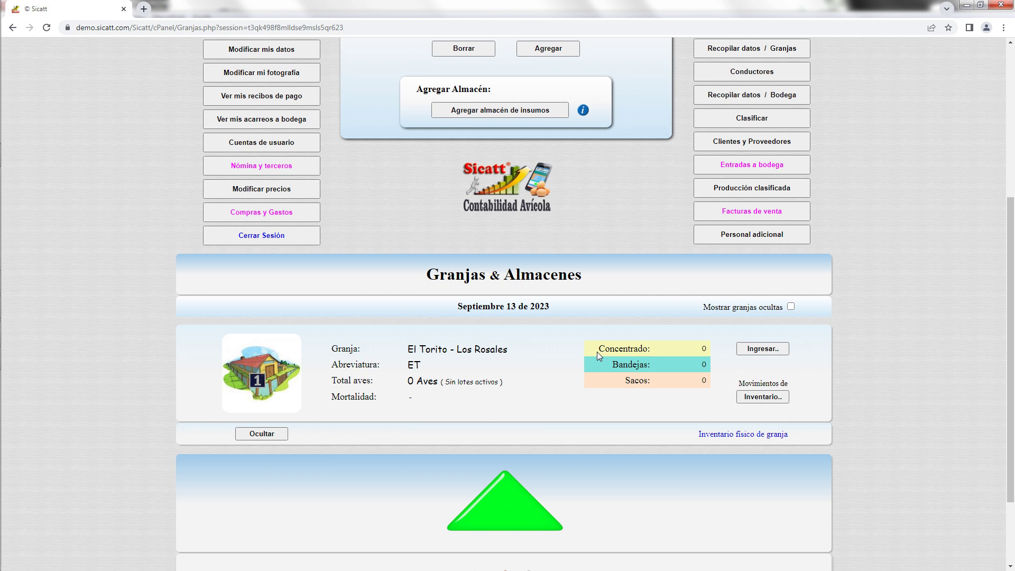
# Scroll back up to the empty Agregar Granja form.
pyautogui.scroll(4, 628, 302)
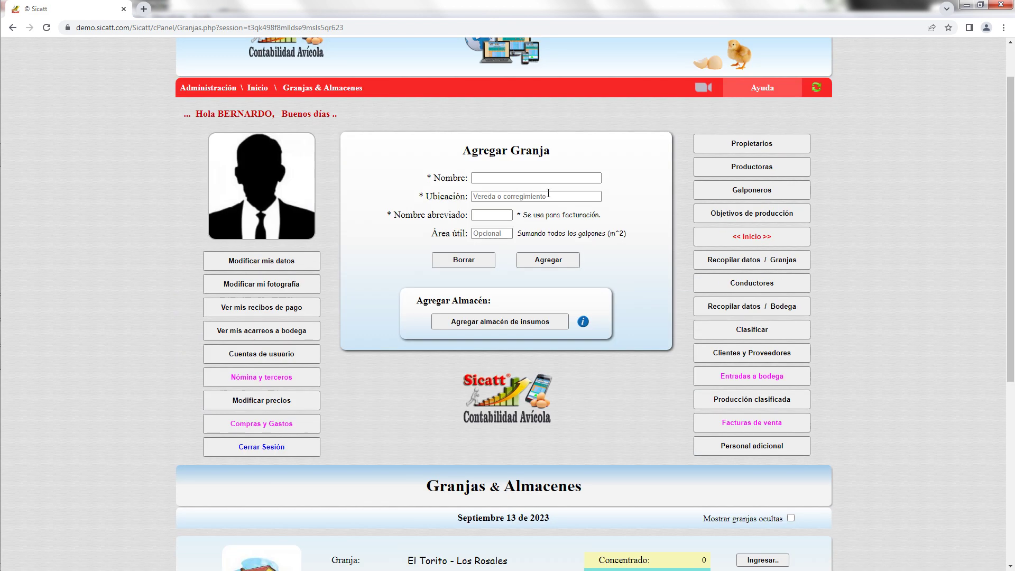
# Enter the second farm's name as 'El Torito P…', replacing the trailing 2.
pyautogui.click(517, 179)
pyautogui.write('El')
pyautogui.write('T')
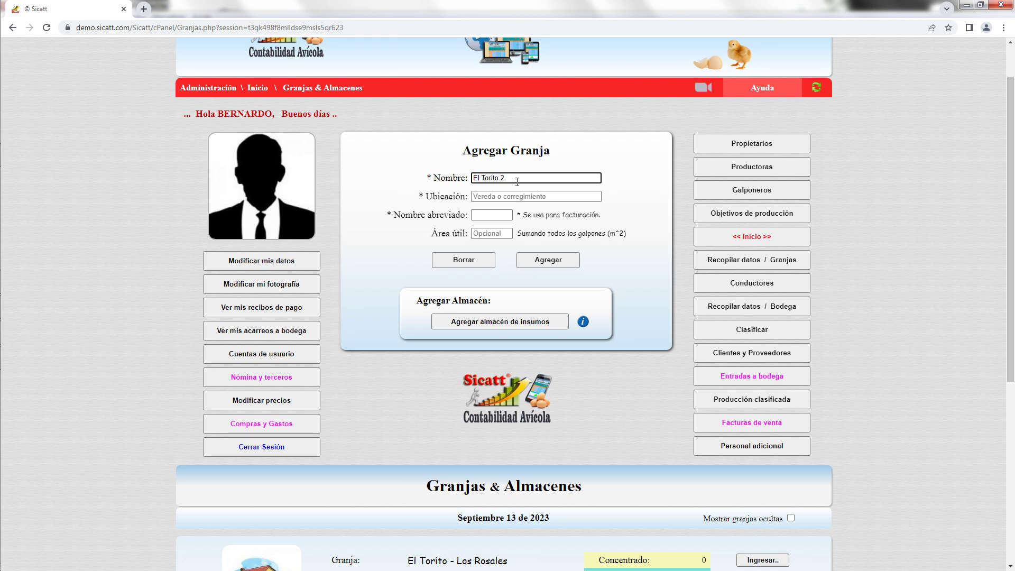
pyautogui.write('orito 2')
pyautogui.press('BackSpace')
pyautogui.write('PE')
pyautogui.click(509, 197)
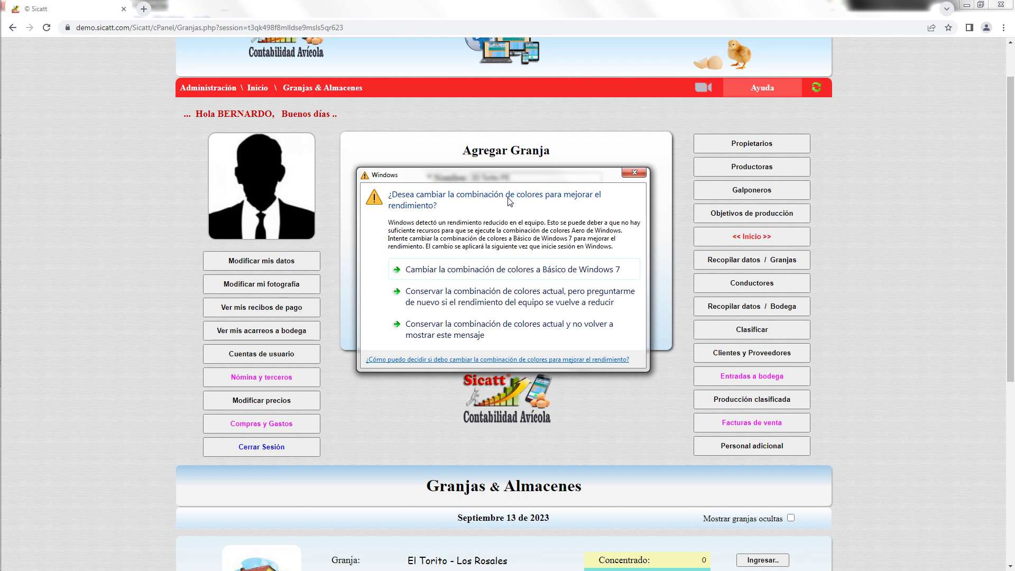
# Keep the current colour scheme and stop the Windows warning from showing again.
pyautogui.click(495, 328)
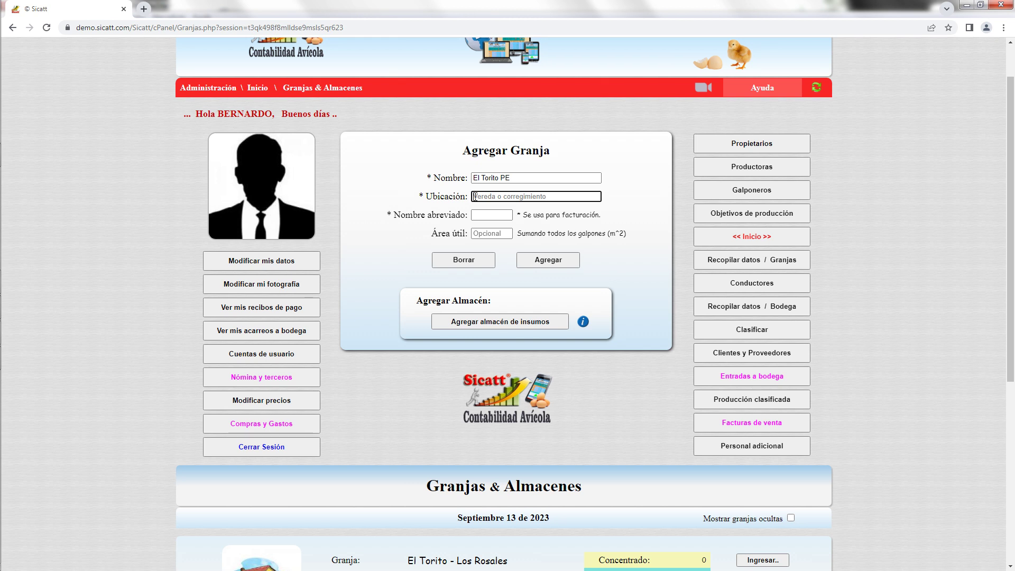
# Save farm El Torito 2 at Los Rosales with short name ET2 and 700 m² usable area.
pyautogui.write('Los Rosales')
pyautogui.click(481, 216)
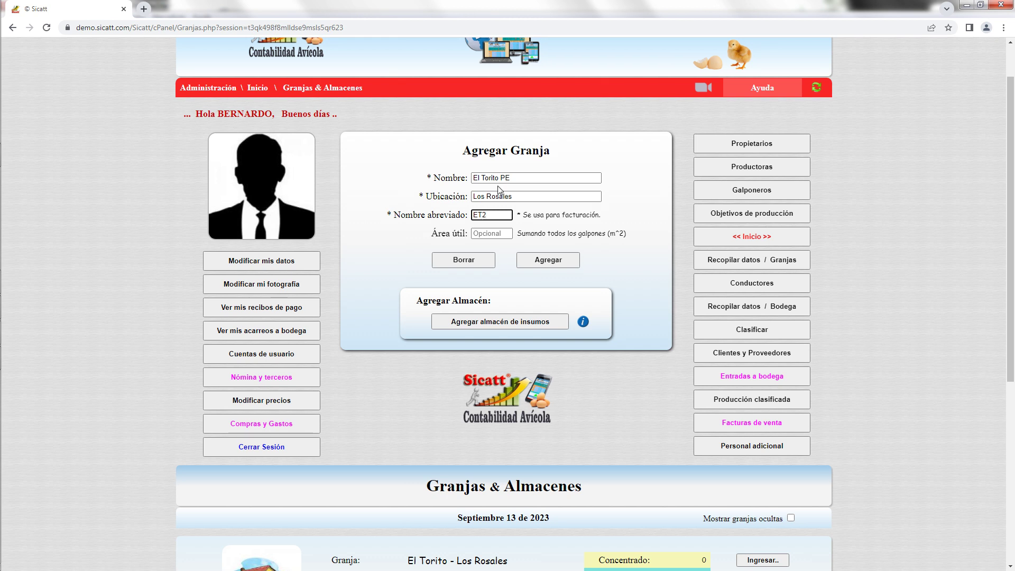
pyautogui.doubleClick(519, 177)
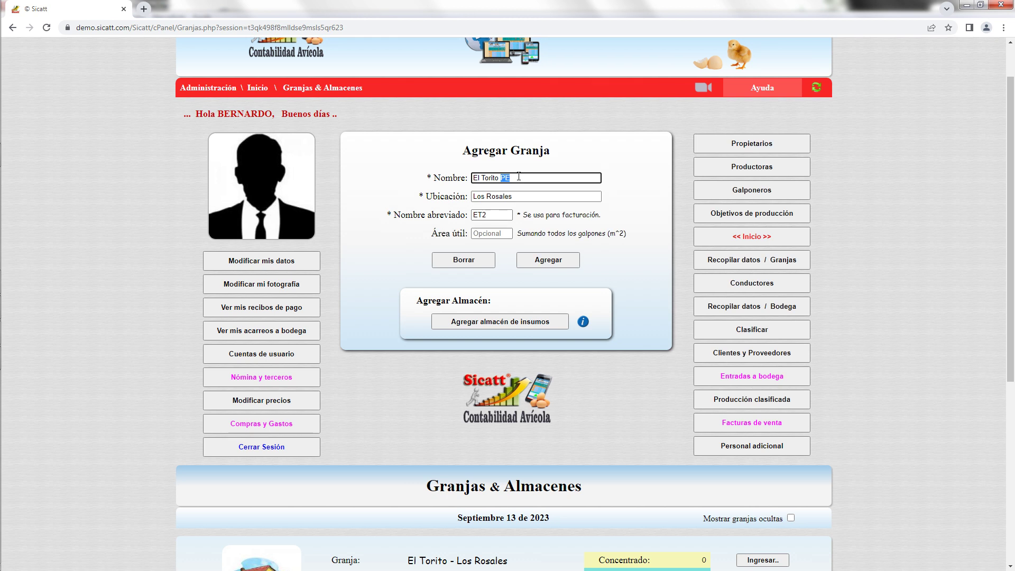
pyautogui.write('2')
pyautogui.click(483, 233)
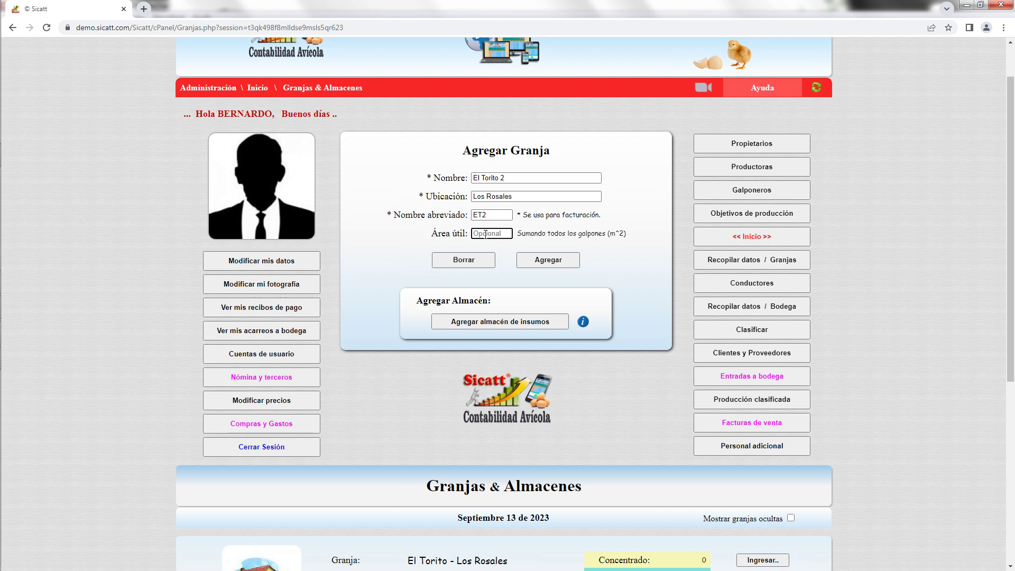
pyautogui.write('700')
pyautogui.click(545, 262)
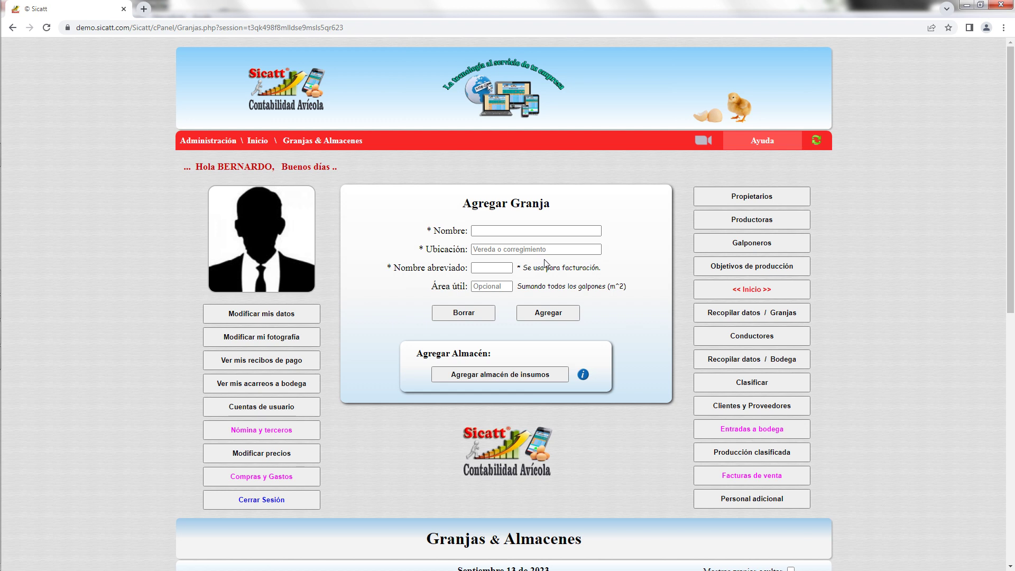
# Open the El Torito – Los Rosales farm's detail page from the farm list.
pyautogui.scroll(-6, 633, 285)
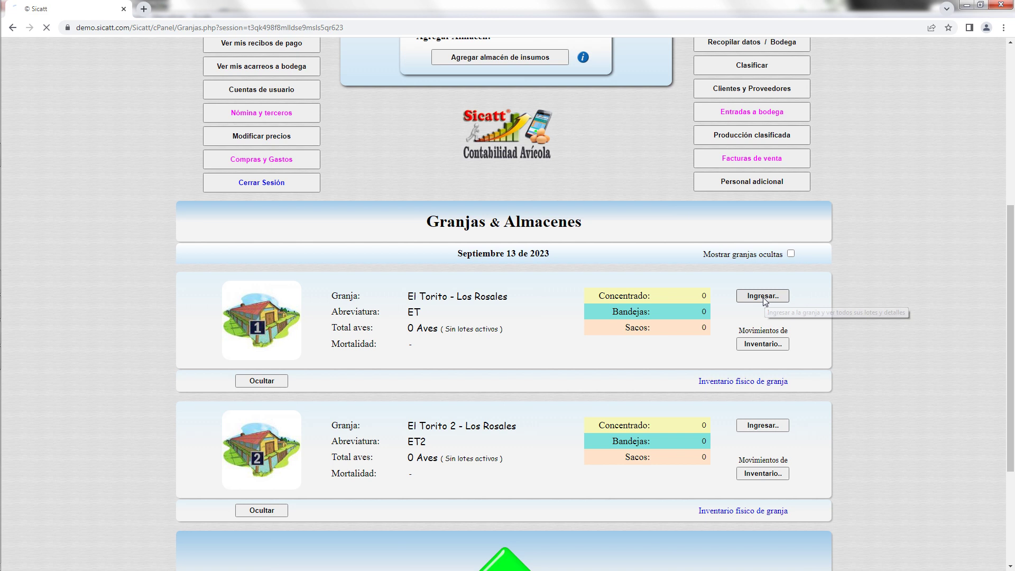
pyautogui.click(764, 298)
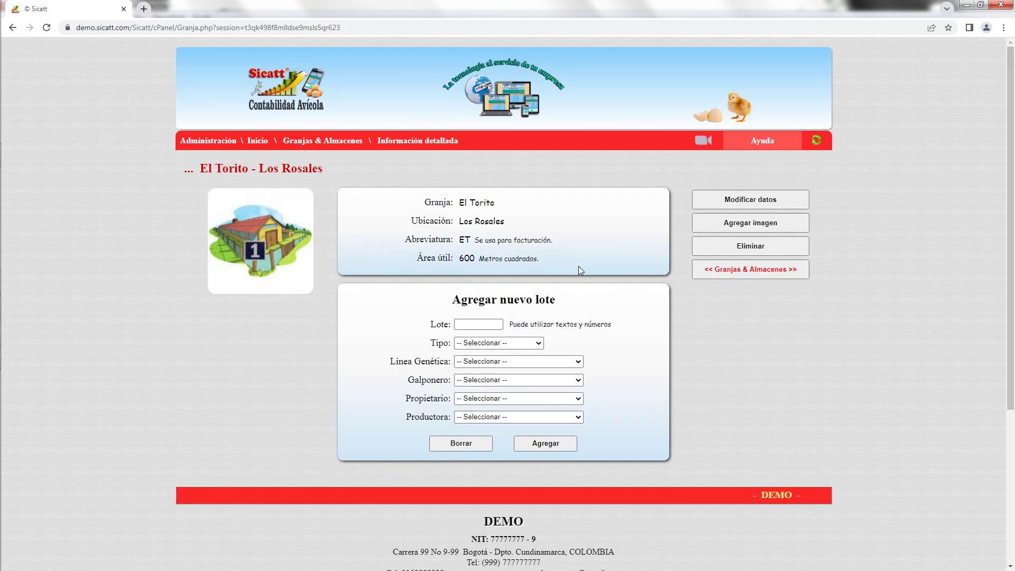
# Name the new El Torito lot P1, discarding the trial names 2023-09, 1 and J1.
pyautogui.scroll(-1, 719, 344)
pyautogui.click(485, 270)
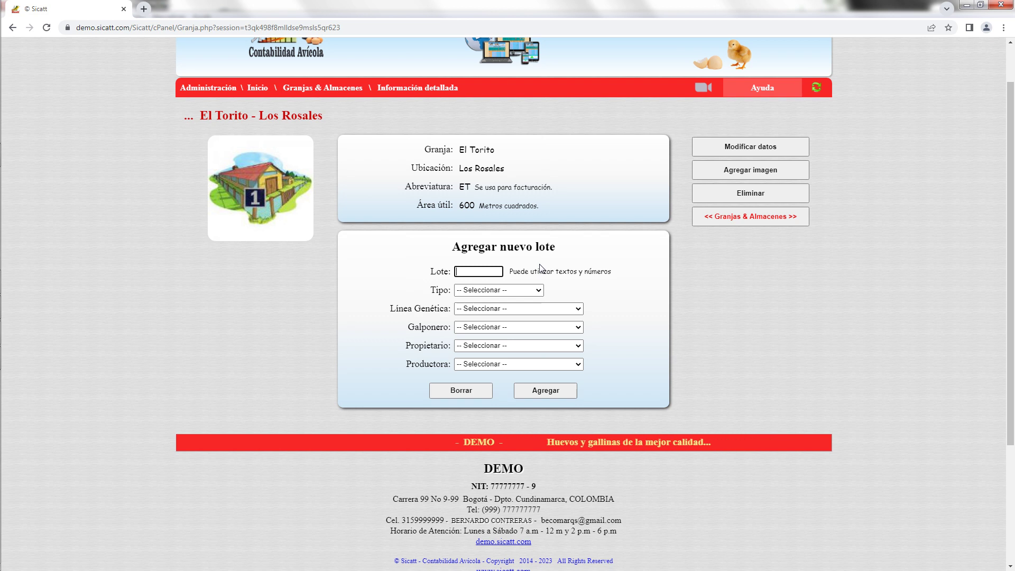
pyautogui.write('2')
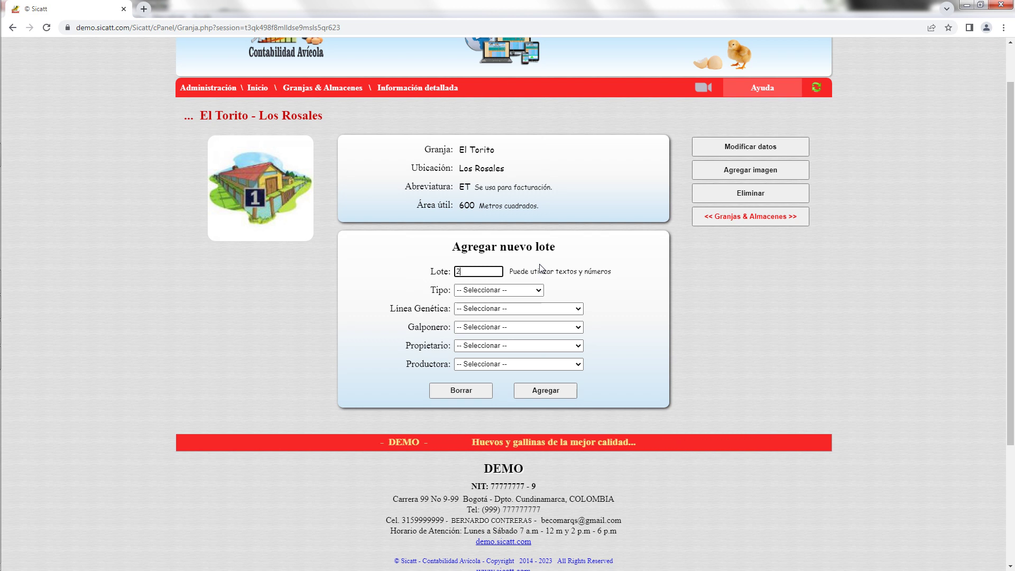
pyautogui.write('023')
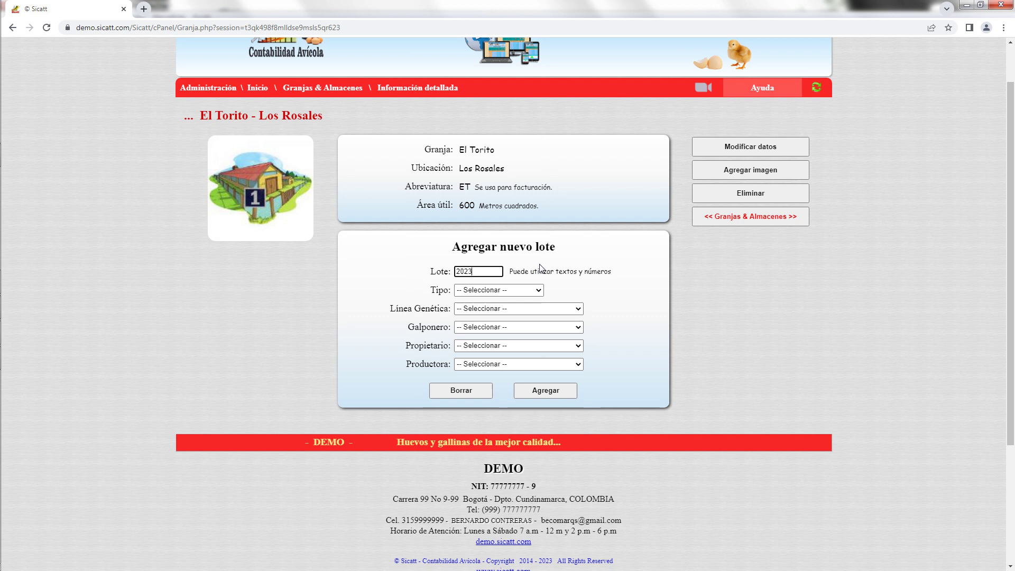
pyautogui.write('-09')
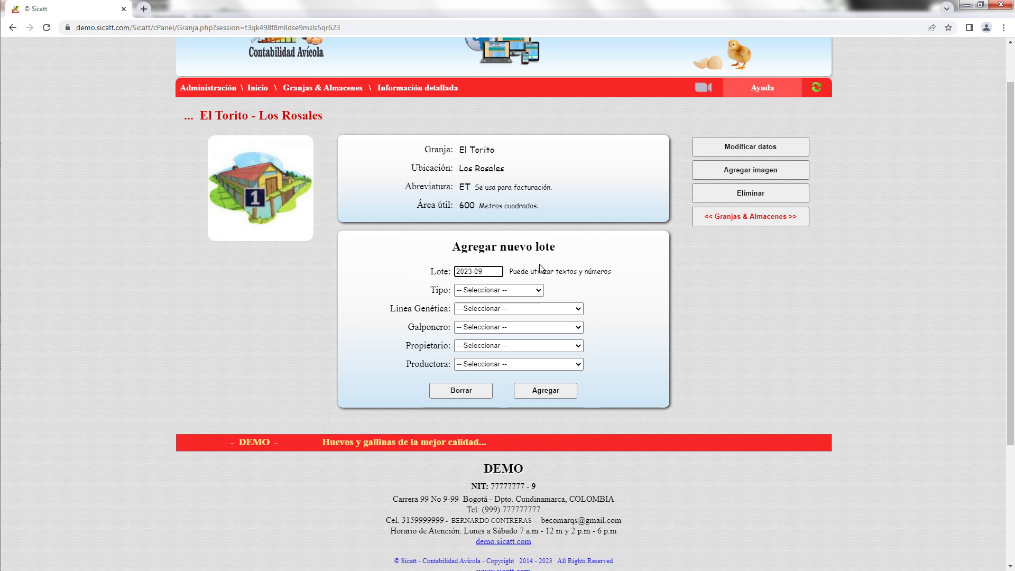
pyautogui.press('BackSpace')
pyautogui.press('BackSpace')
pyautogui.press('BackSpace')
pyautogui.press('BackSpace')
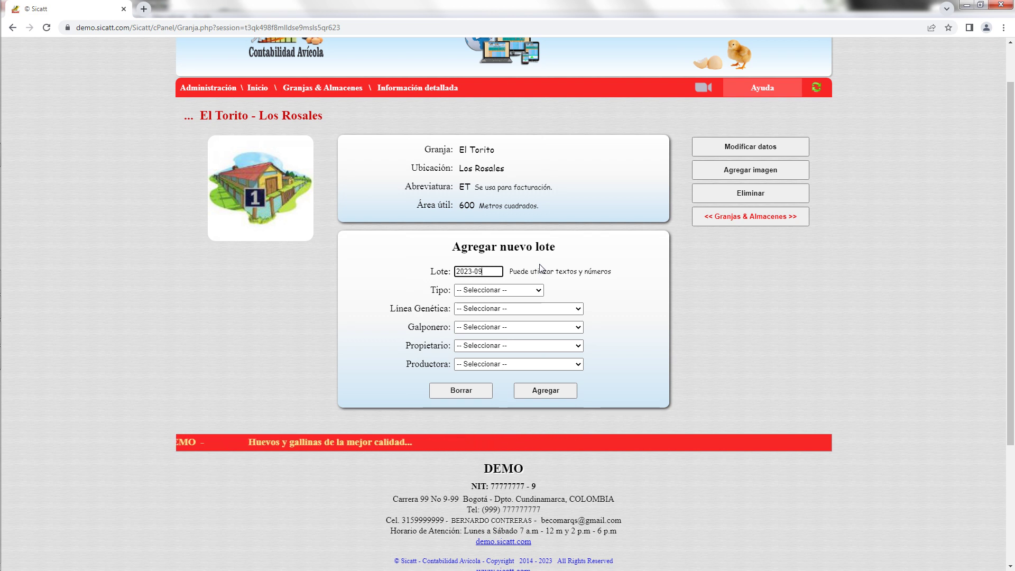
pyautogui.press('BackSpace')
pyautogui.press('BackSpace')
pyautogui.press('BackSpace')
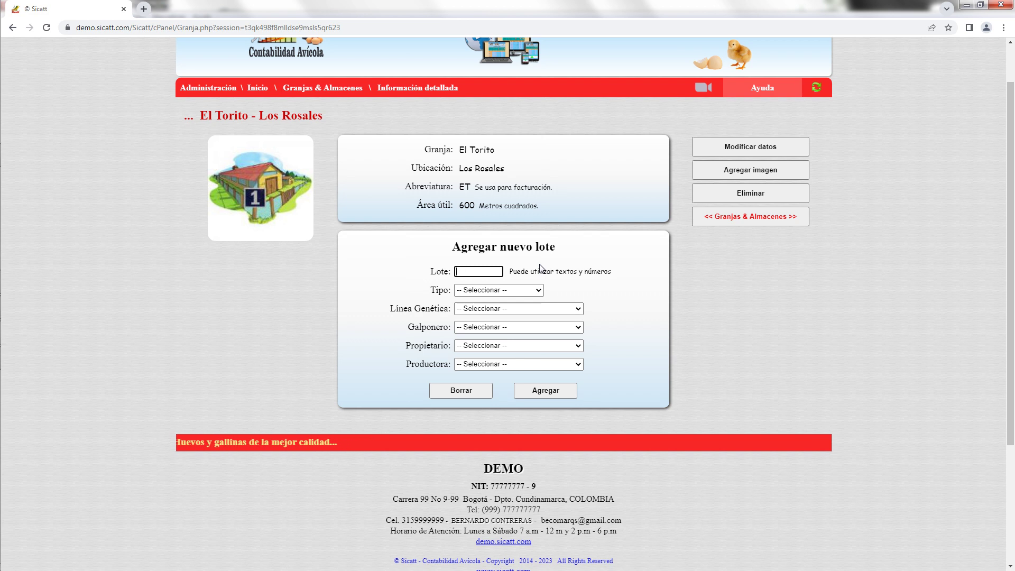
pyautogui.write('1')
pyautogui.press('BackSpace')
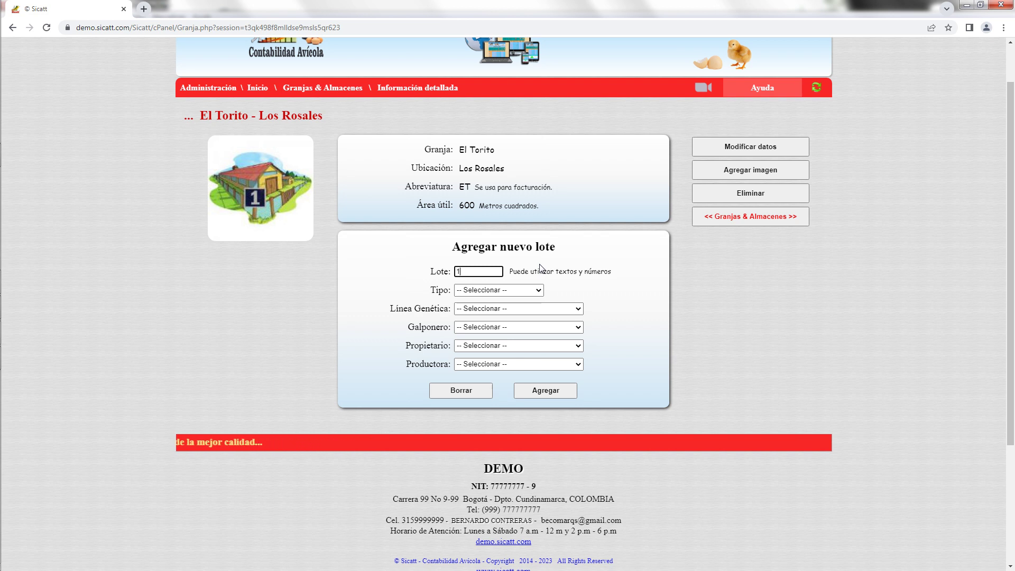
pyautogui.write('J1')
pyautogui.press('BackSpace')
pyautogui.press('BackSpace')
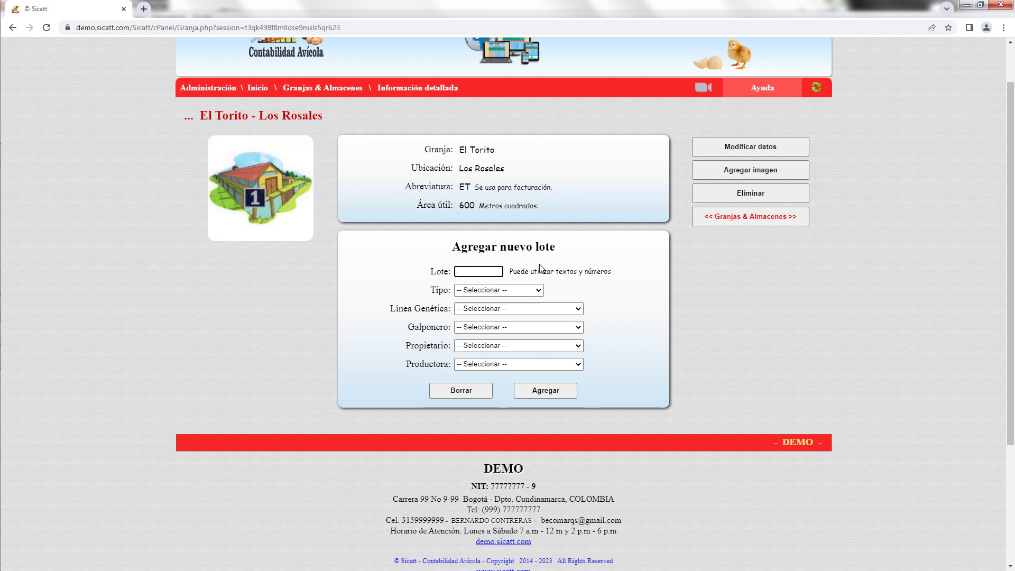
pyautogui.write('P1')
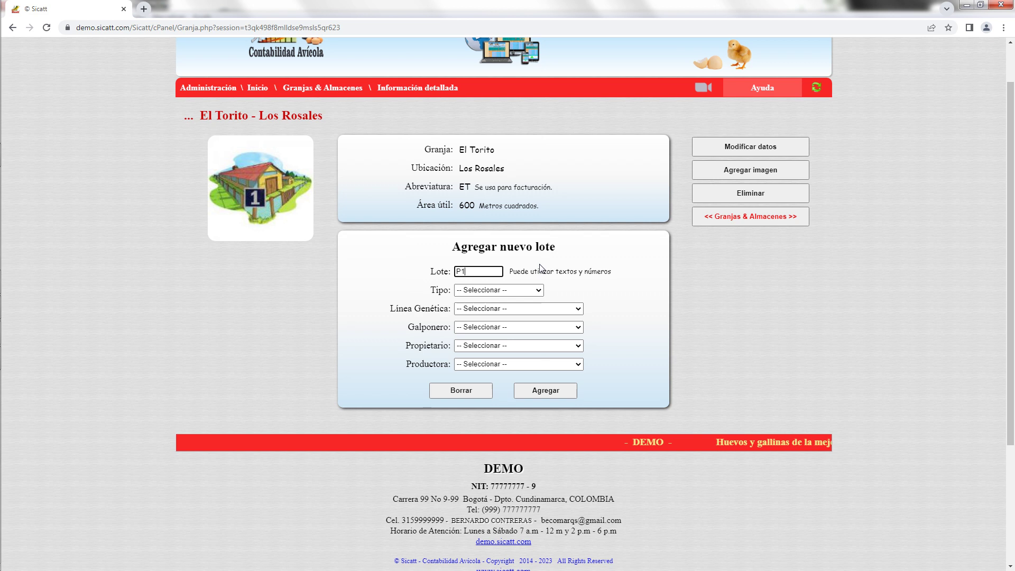
# Set lot P1's type to Postura and its genetic line to Hy Line.
pyautogui.click(536, 291)
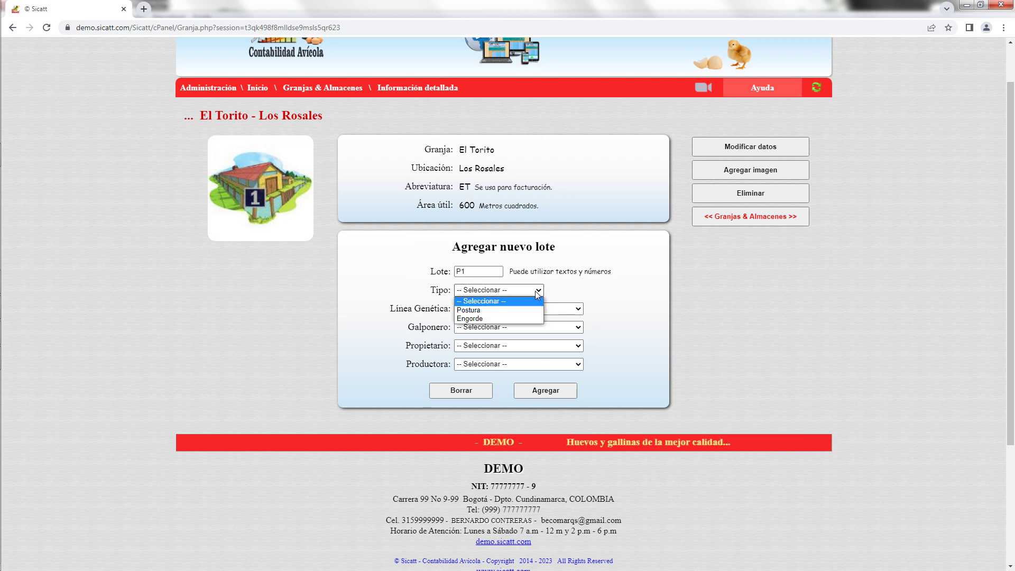
pyautogui.click(504, 312)
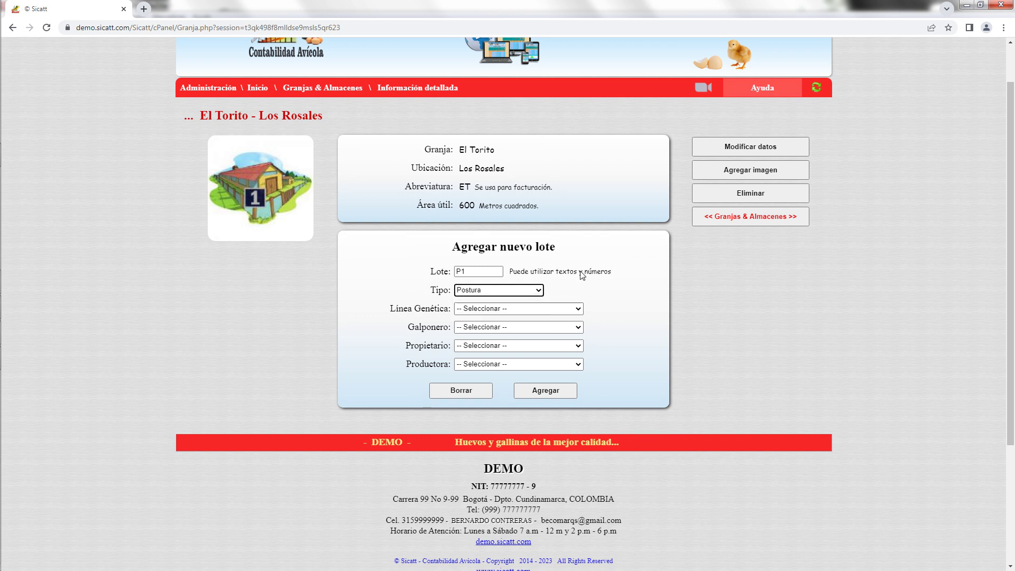
pyautogui.click(569, 309)
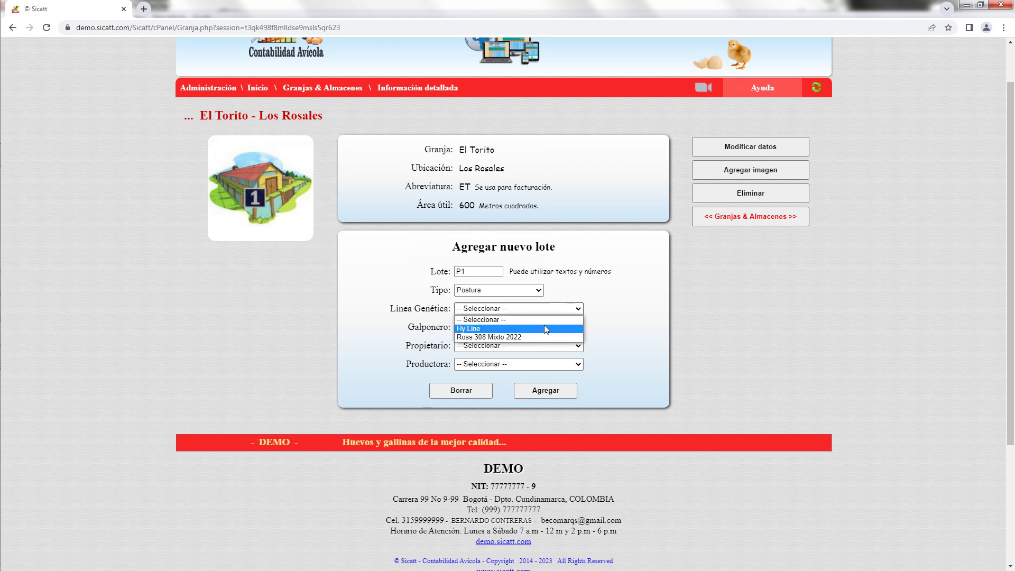
pyautogui.click(547, 328)
# Assign the house keeper, owner and Avícola Demo producer, then save lot P1.
pyautogui.click(562, 327)
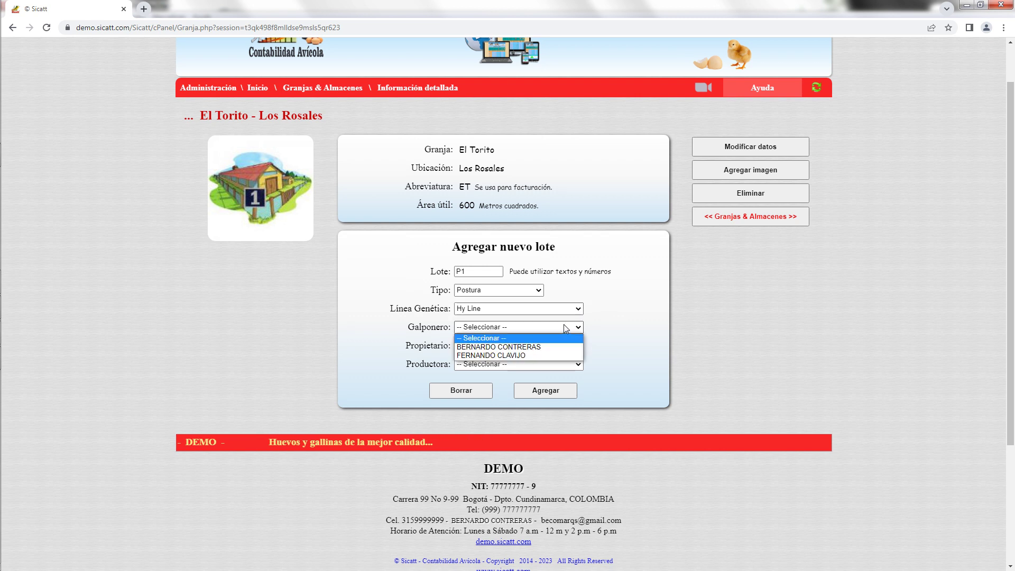
pyautogui.click(543, 355)
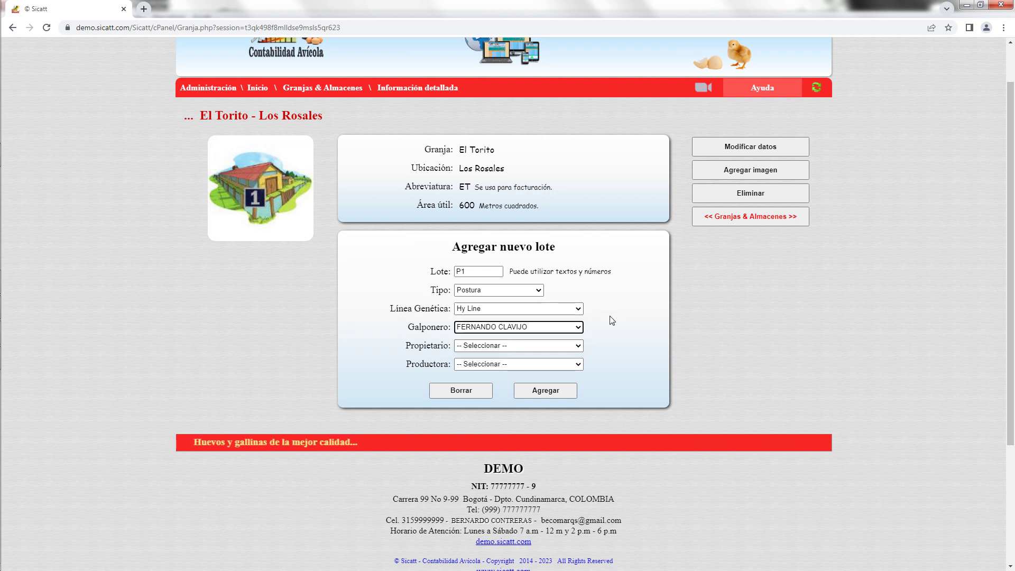
pyautogui.click(578, 347)
pyautogui.click(557, 365)
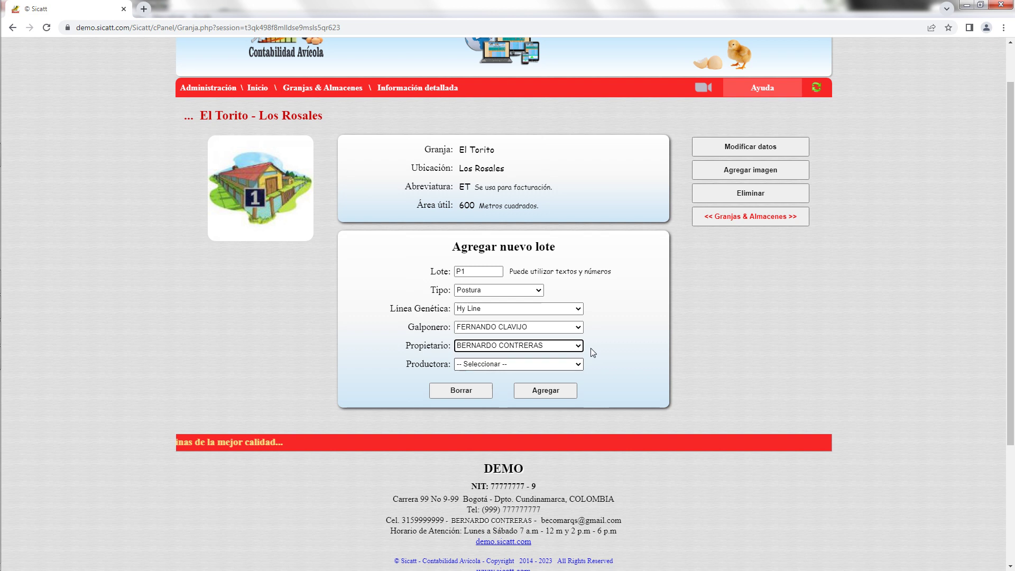
pyautogui.click(572, 364)
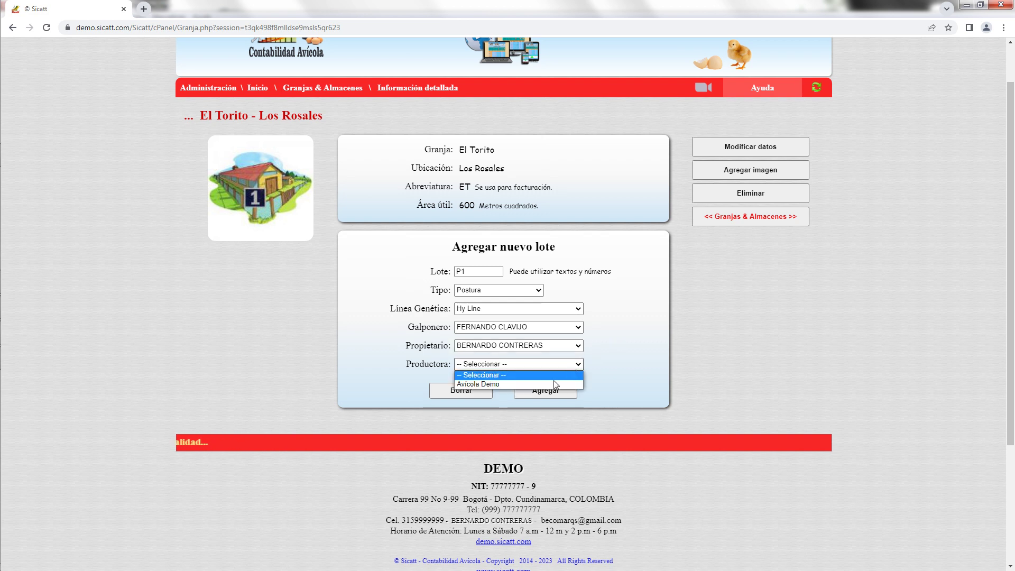
pyautogui.click(553, 383)
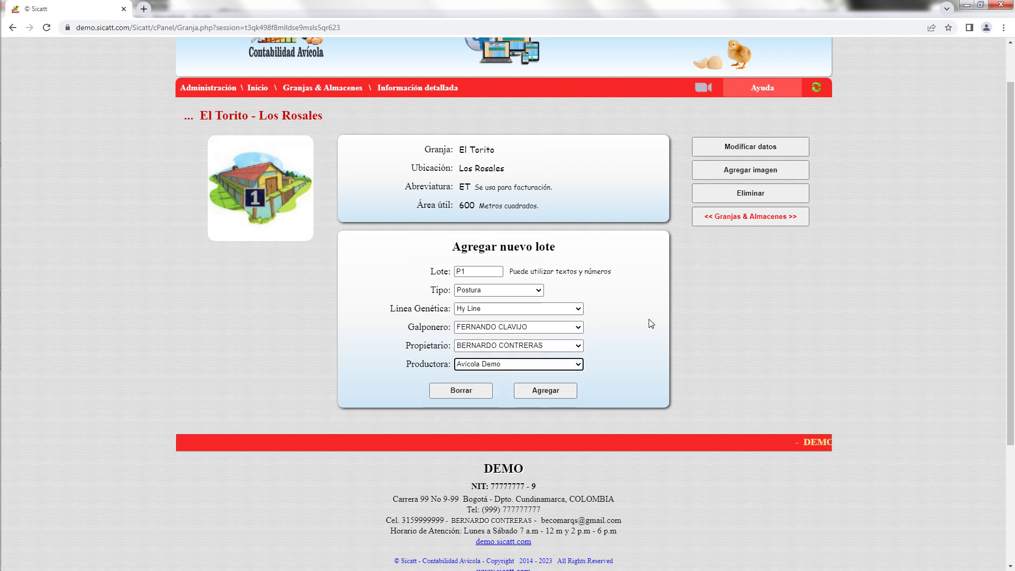
pyautogui.click(557, 391)
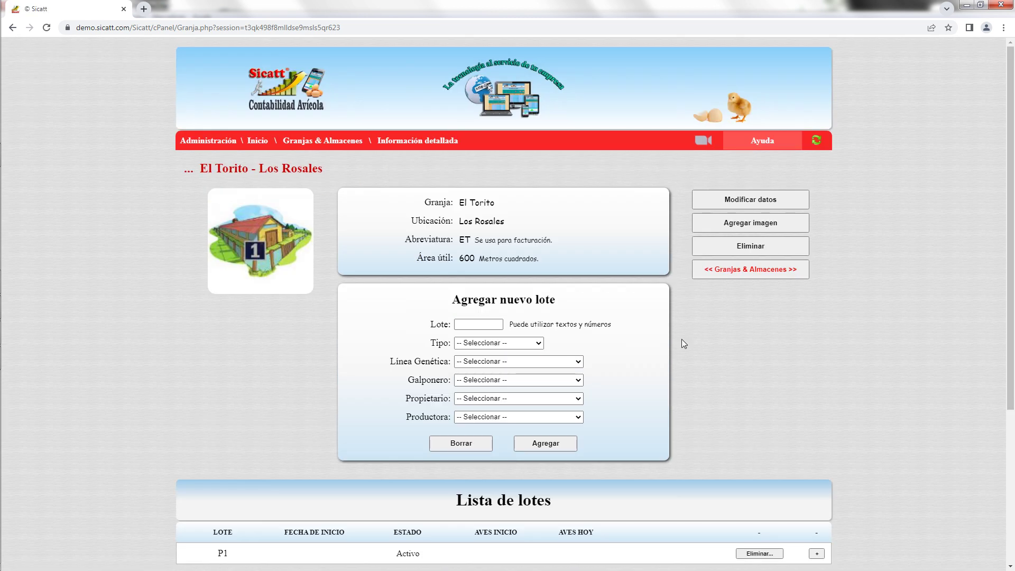
# Open lot P1's Hoja de vida de las aves record from the Lista de lotes.
pyautogui.scroll(-2, 681, 341)
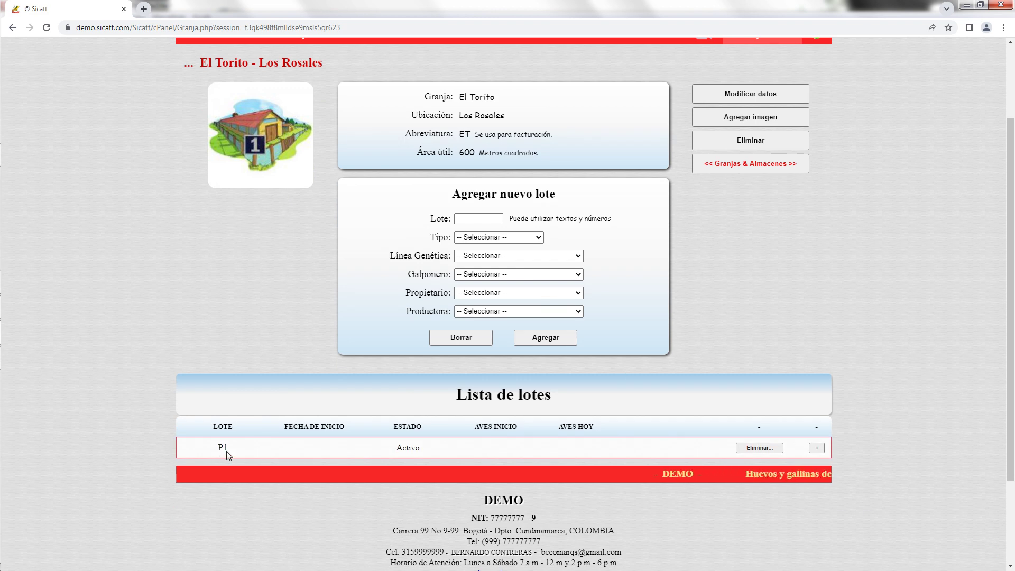
pyautogui.click(816, 449)
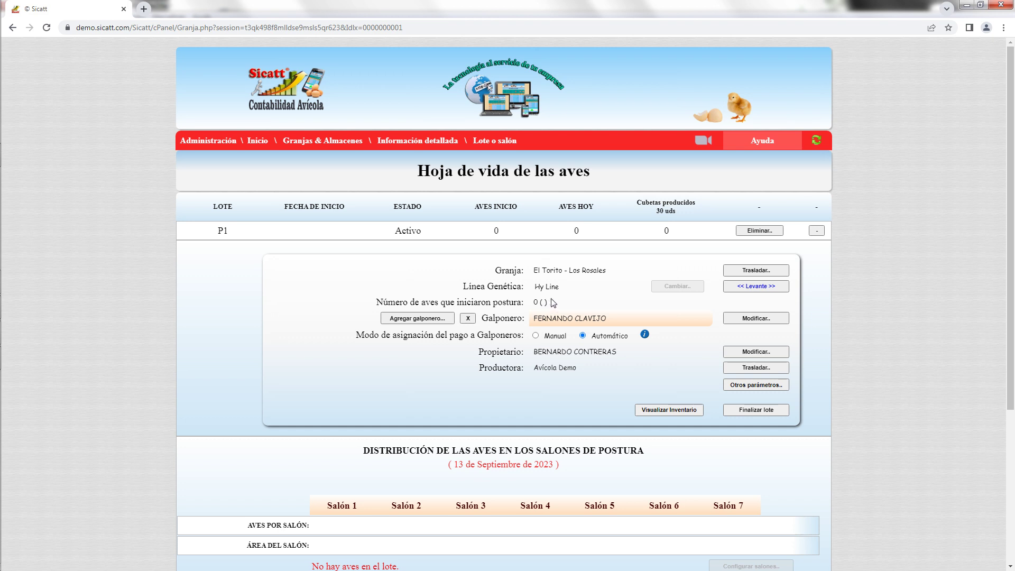
pyautogui.scroll(-1, 529, 285)
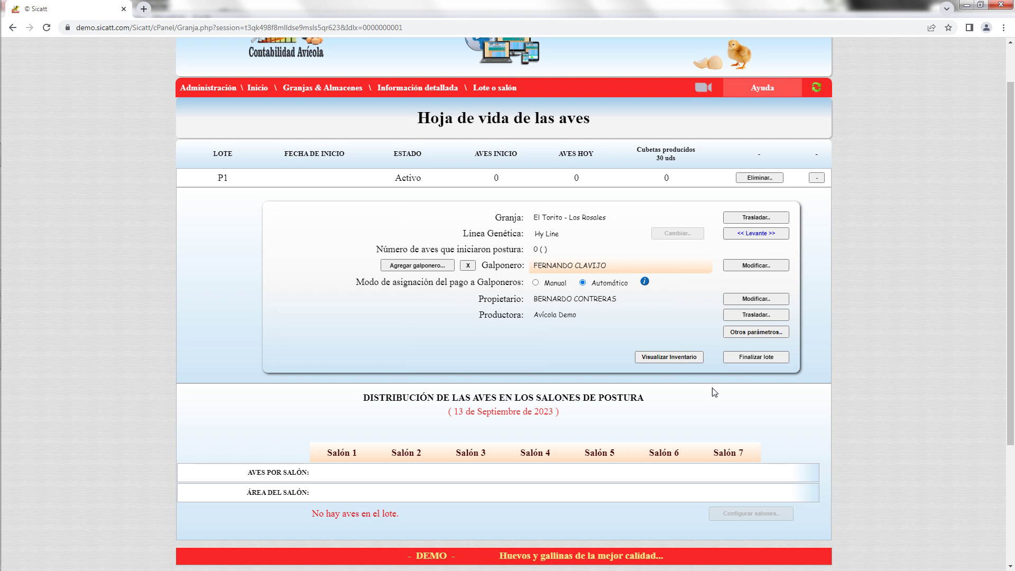
pyautogui.scroll(-1, 719, 418)
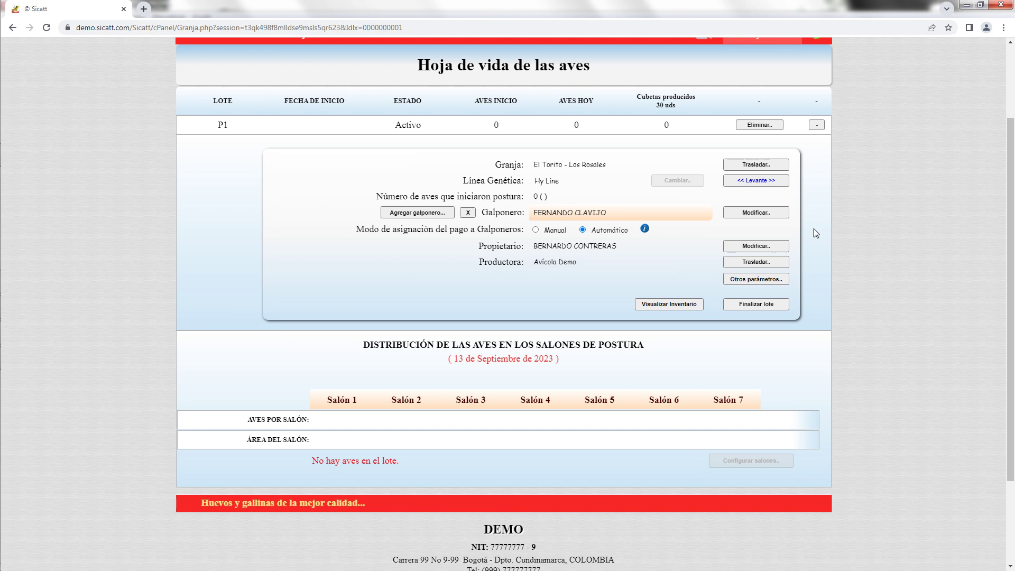
pyautogui.click(769, 182)
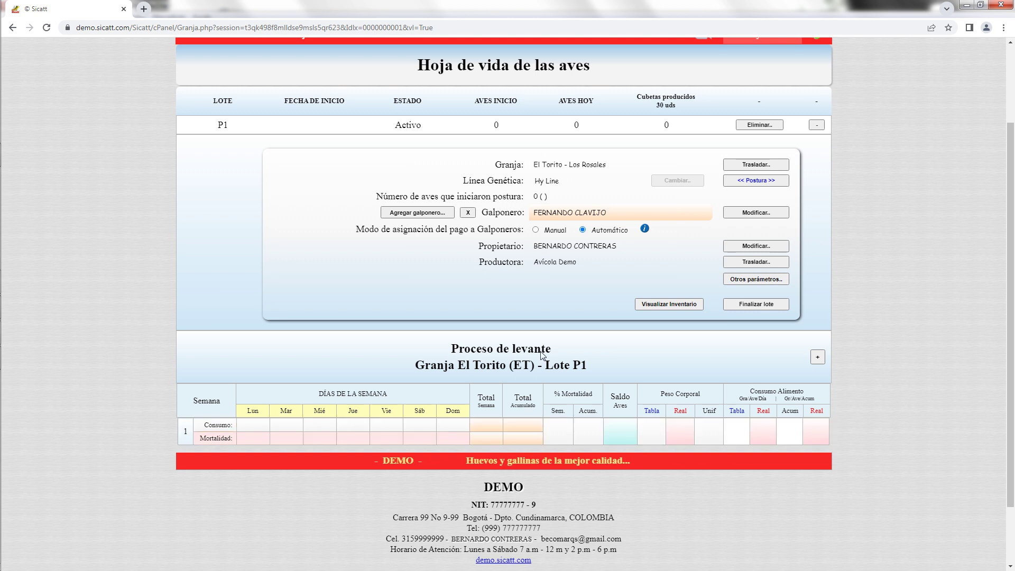
pyautogui.click(772, 182)
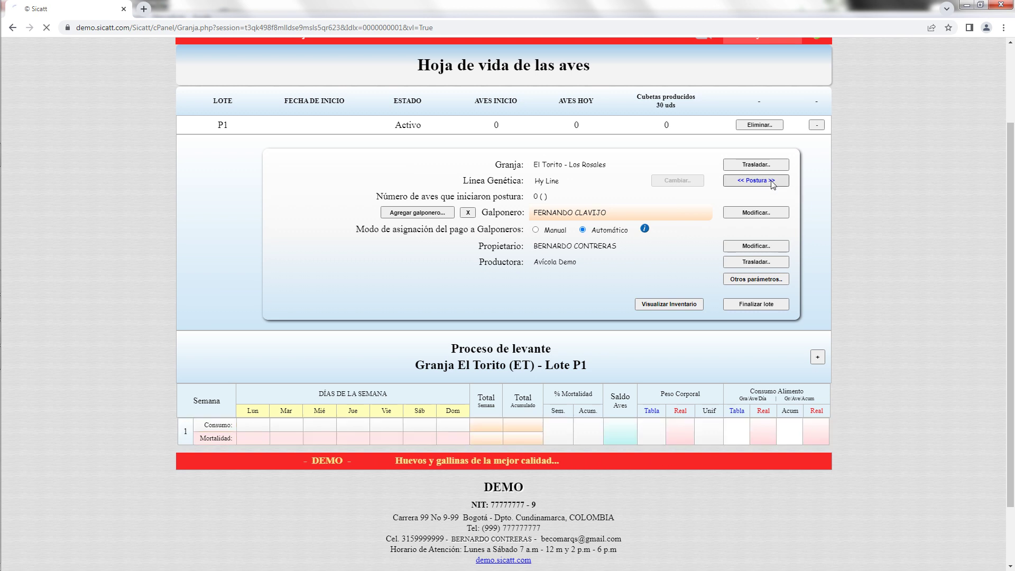
pyautogui.scroll(-5, 627, 283)
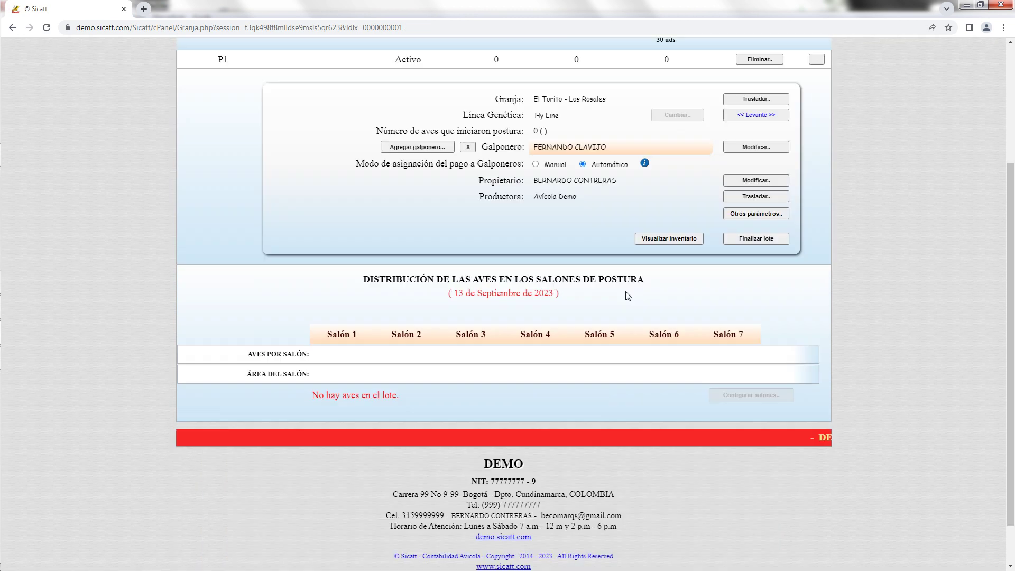
# Collapse lot P1's record to return to the El Torito farm page and its lot list.
pyautogui.scroll(3, 727, 335)
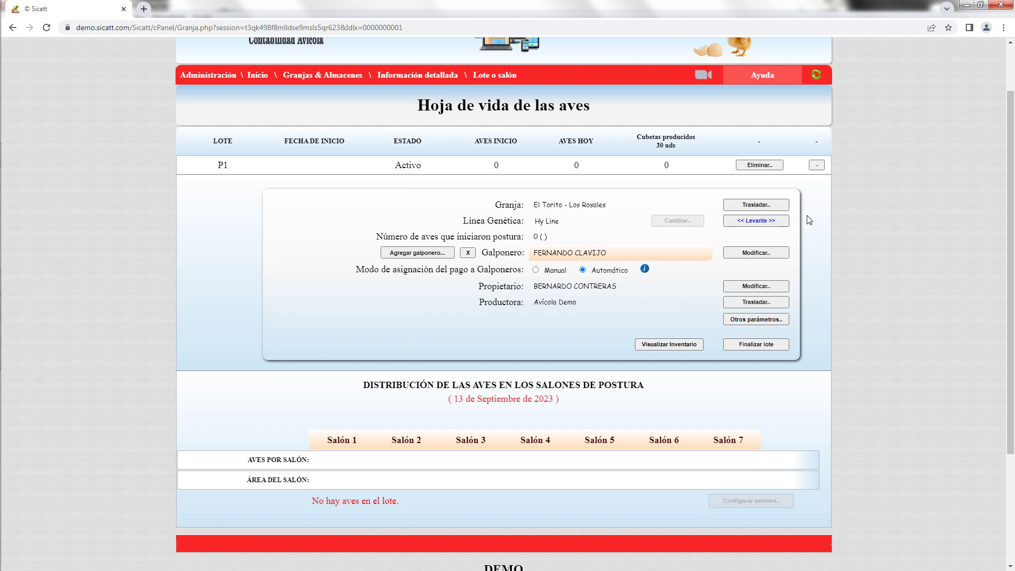
pyautogui.click(817, 166)
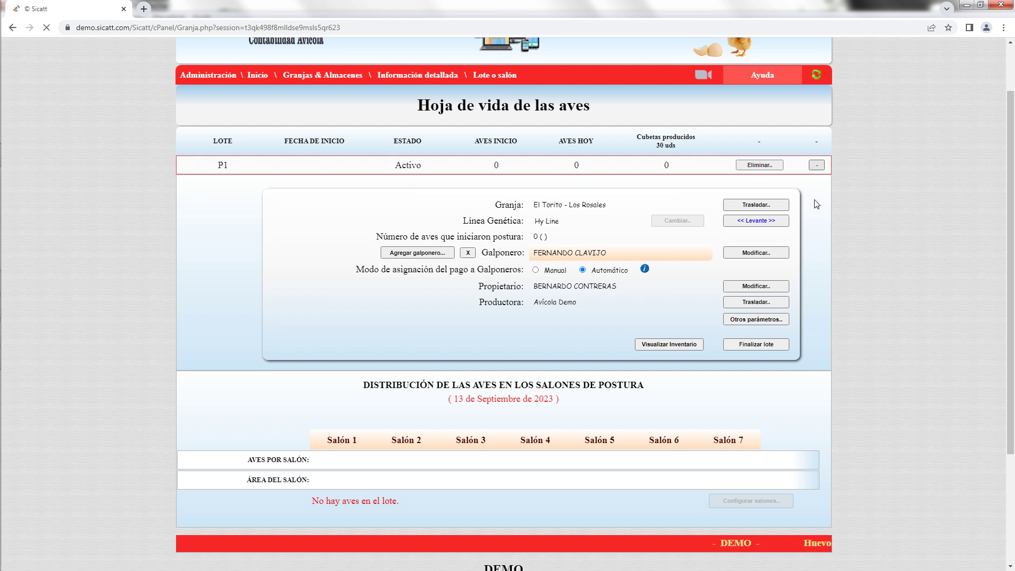
pyautogui.scroll(-3, 825, 242)
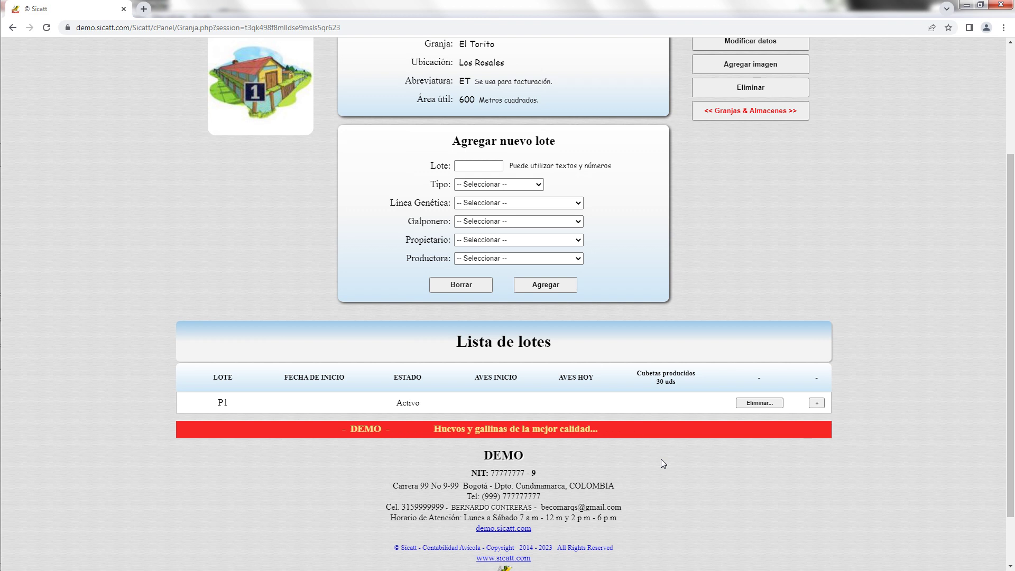
# Return to Granjas & Almacenes and enter the El Torito 2 farm page.
pyautogui.scroll(3, 869, 286)
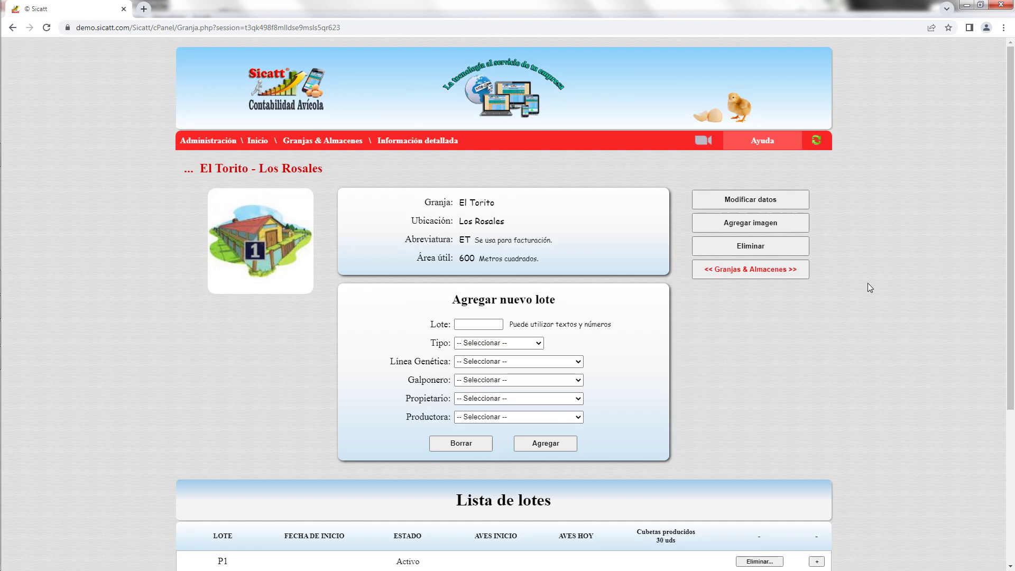
pyautogui.click(757, 269)
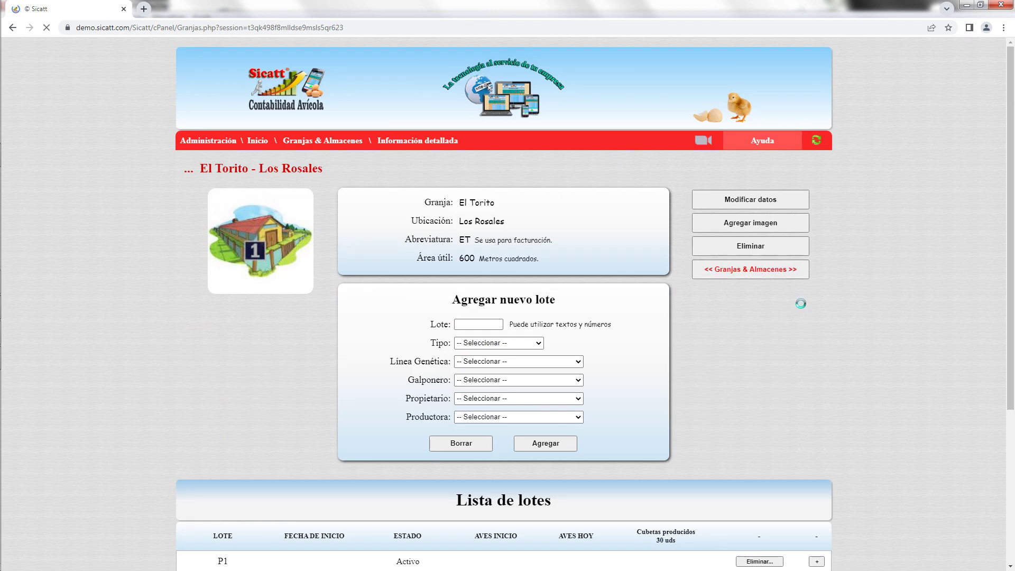
pyautogui.scroll(-3, 804, 310)
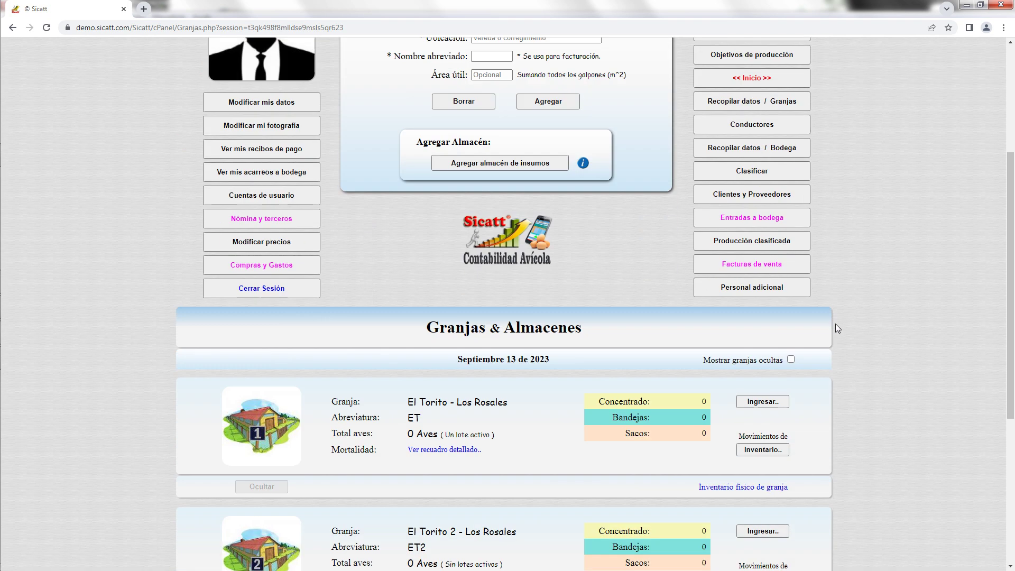
pyautogui.scroll(-3, 835, 328)
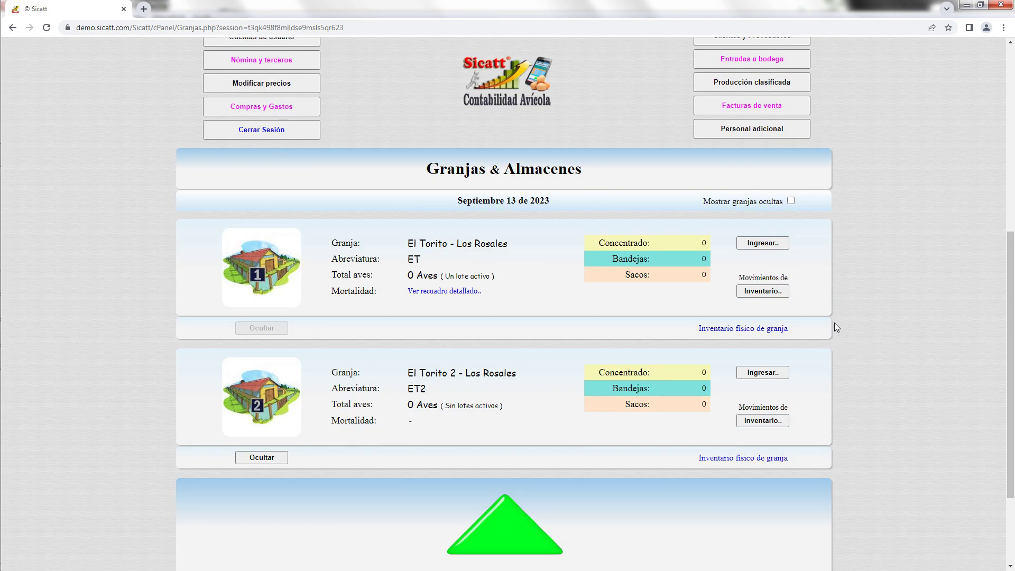
pyautogui.scroll(-1, 834, 325)
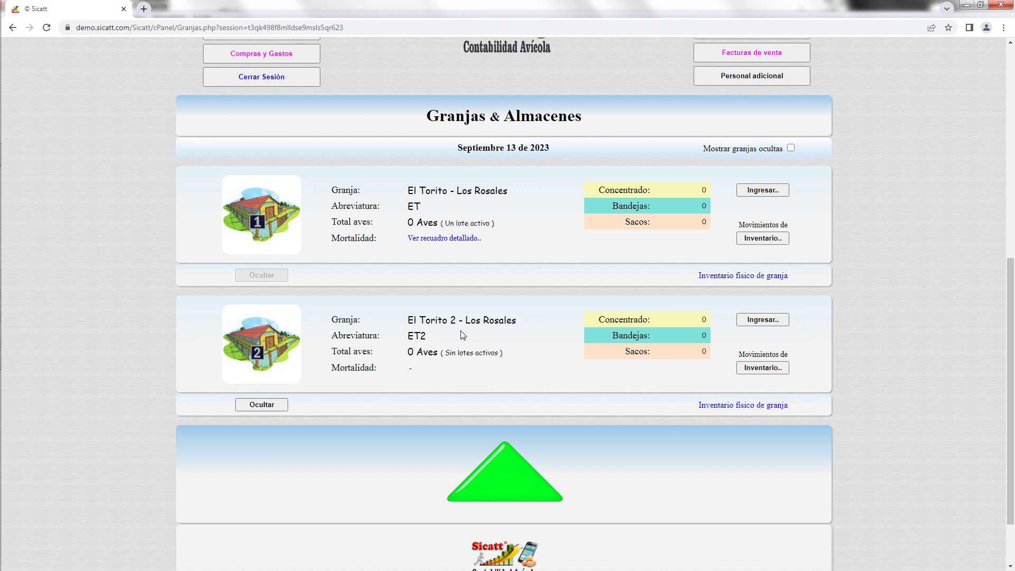
pyautogui.click(768, 323)
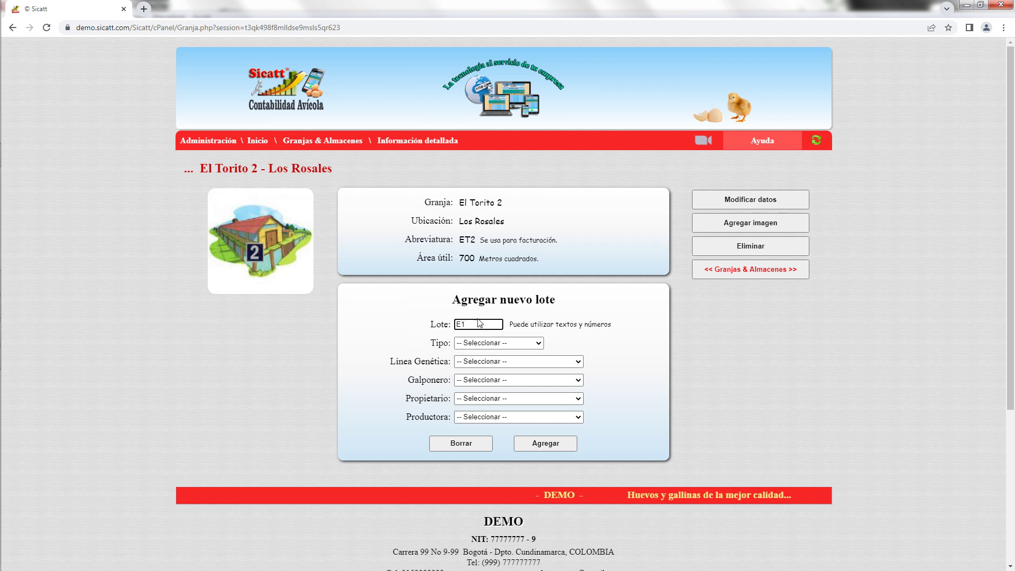
# Make the new El Torito 2 lot an Engorde lot with genetic line Ross 308 Mixto 2022.
pyautogui.click(495, 343)
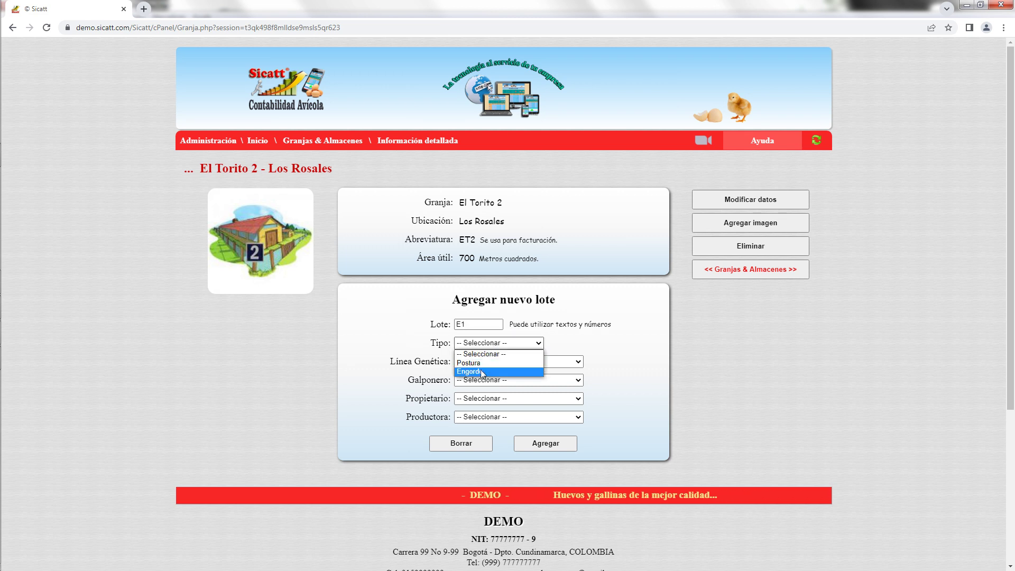
pyautogui.click(480, 371)
pyautogui.click(545, 361)
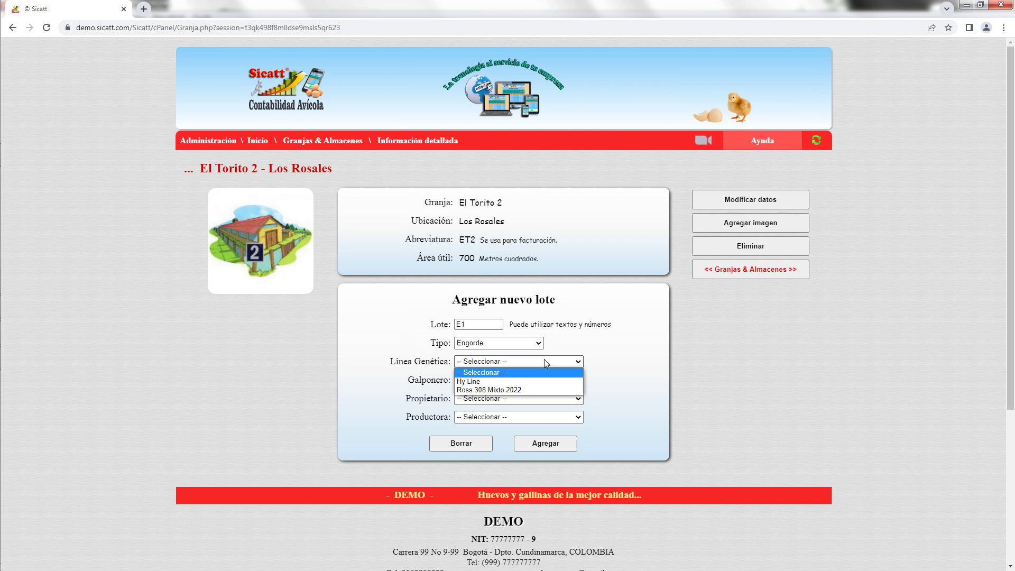
pyautogui.click(518, 390)
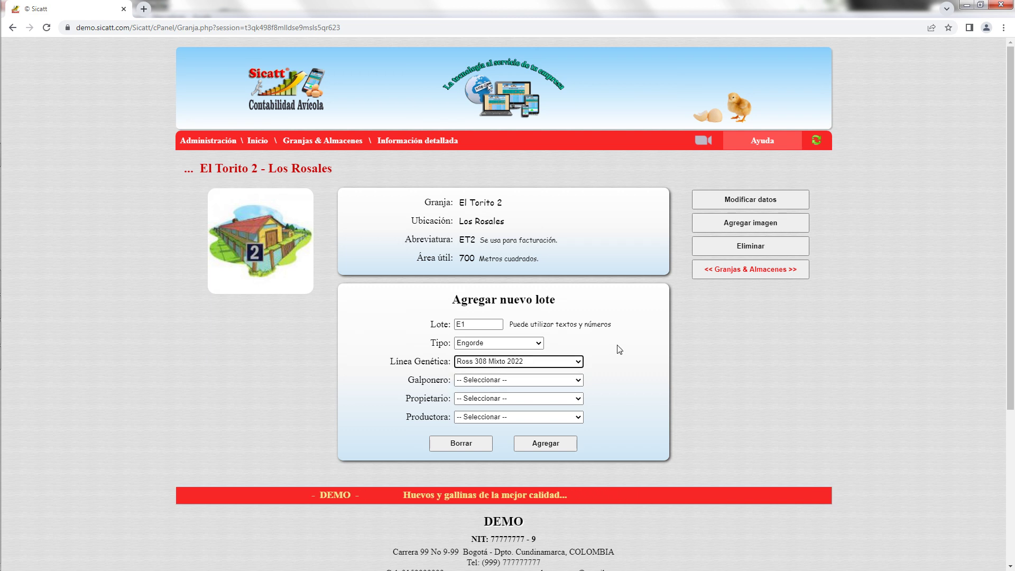
# Assign the house keeper, owner and Avícola Demo producer, then save lot E1.
pyautogui.click(565, 380)
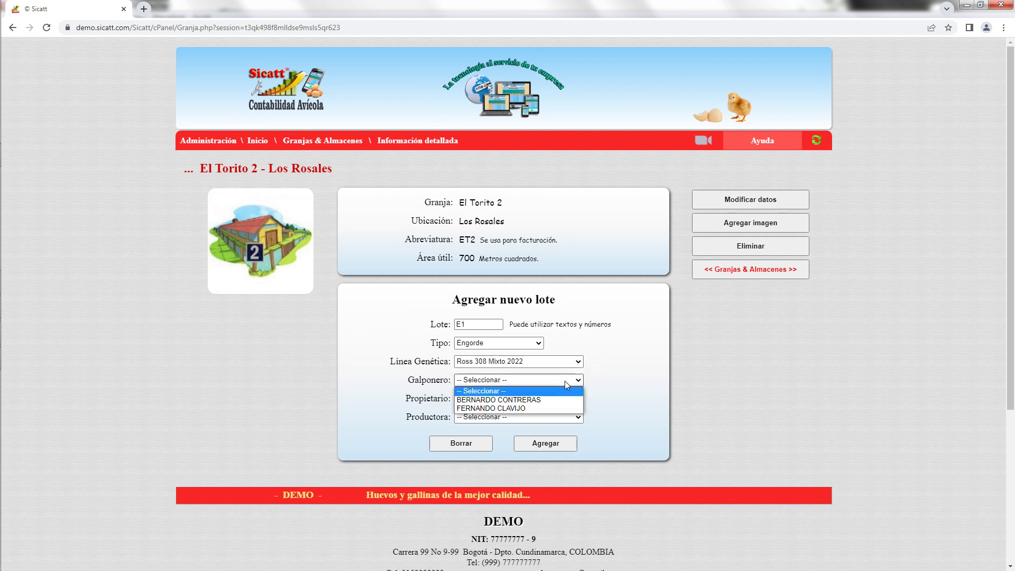
pyautogui.click(540, 410)
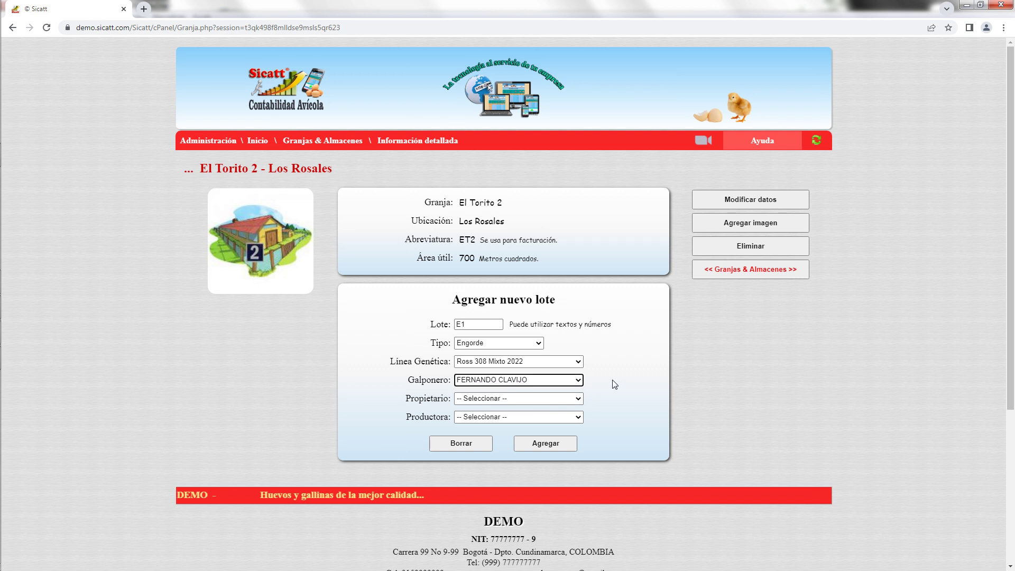
pyautogui.click(577, 398)
pyautogui.click(562, 417)
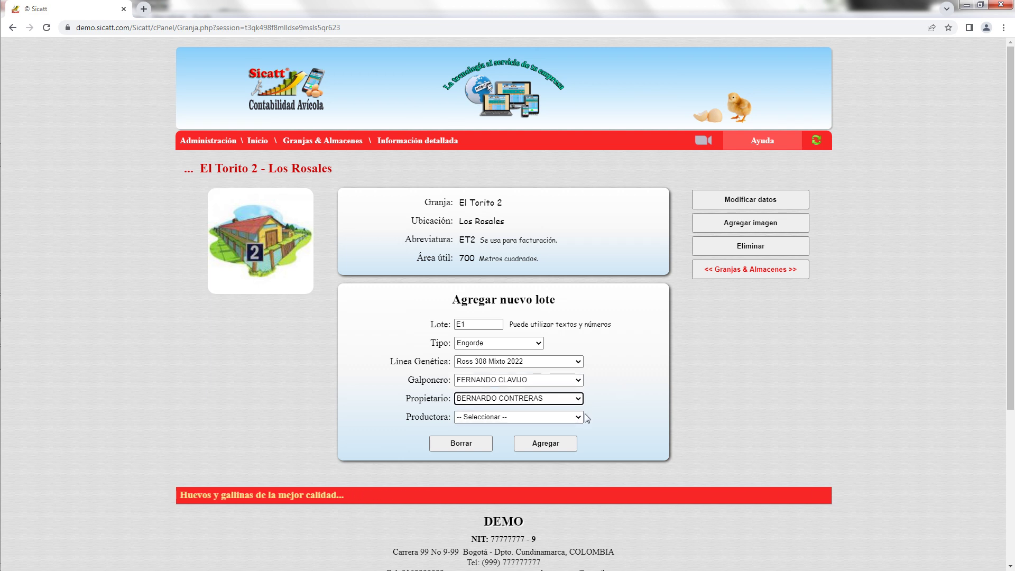
pyautogui.click(577, 417)
pyautogui.click(564, 435)
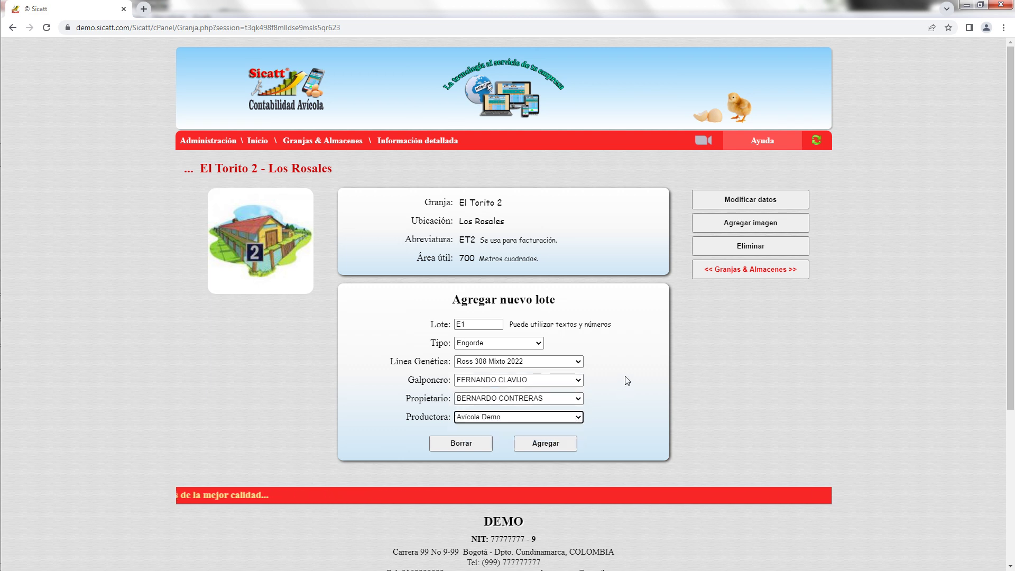
pyautogui.click(557, 445)
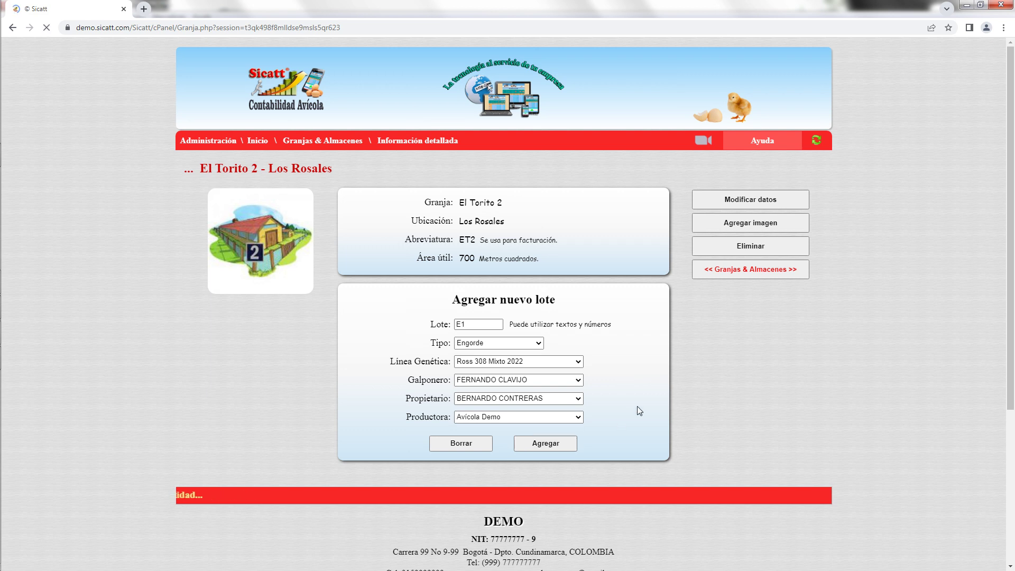
pyautogui.scroll(-3, 741, 370)
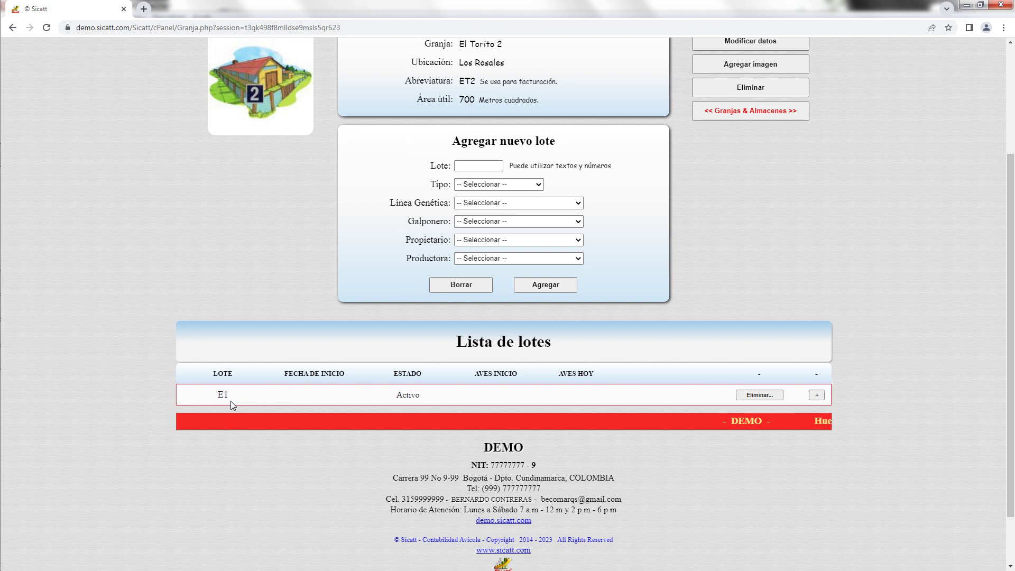
# Open lot E1's record and reconfirm Avícola Demo as its producer via Trasladar..
pyautogui.click(816, 396)
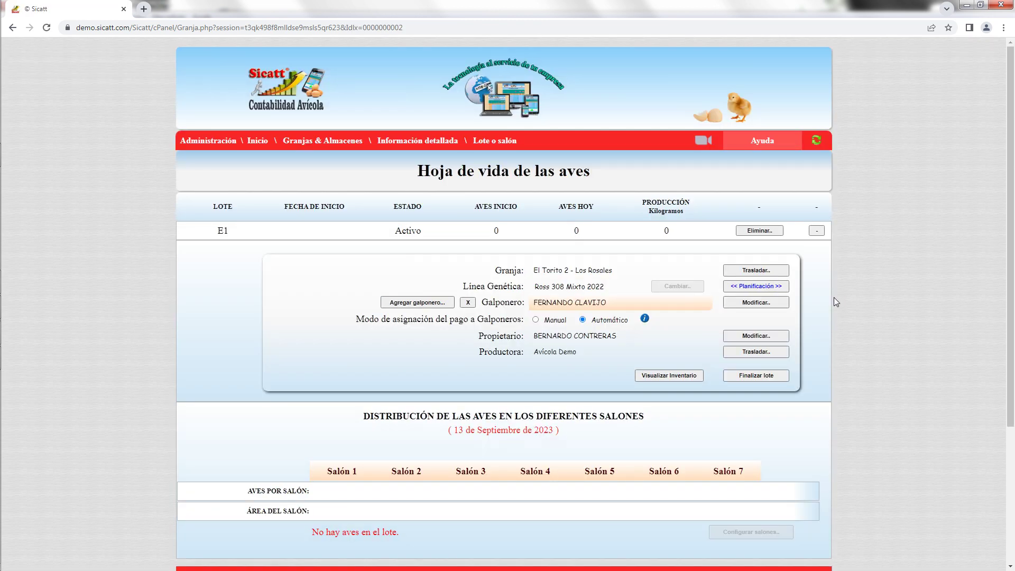
pyautogui.scroll(-2, 833, 300)
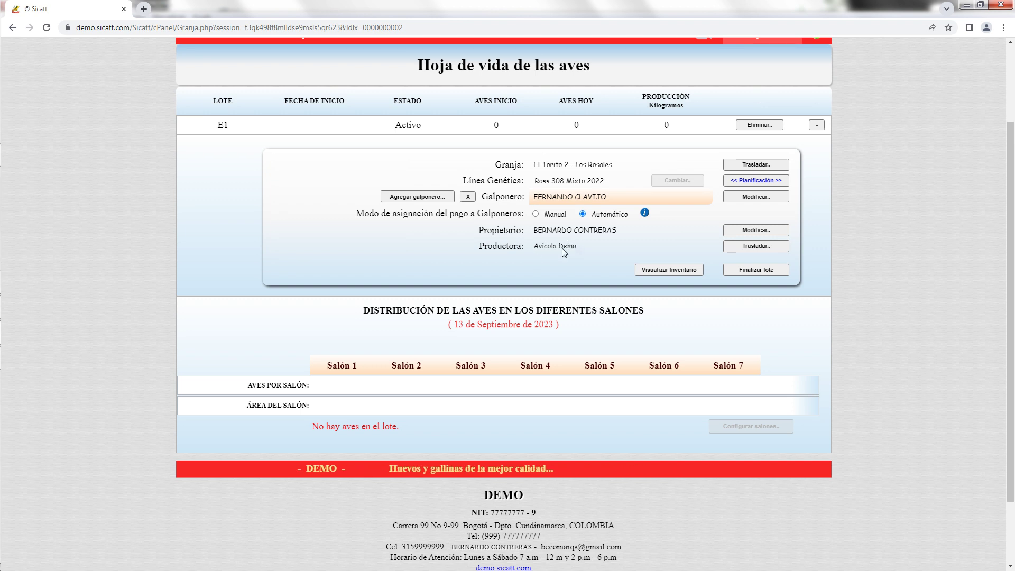
pyautogui.click(772, 246)
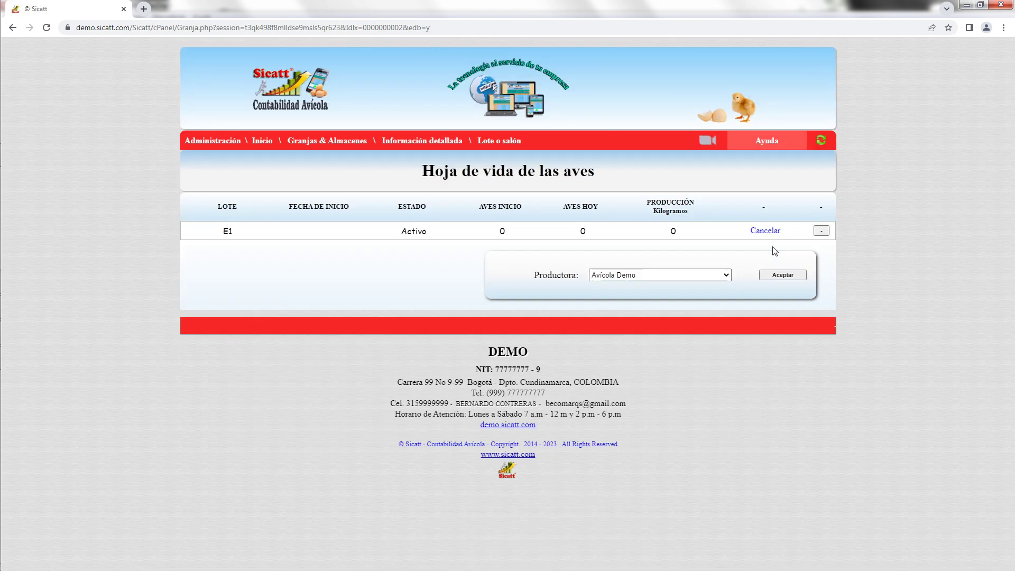
pyautogui.click(727, 274)
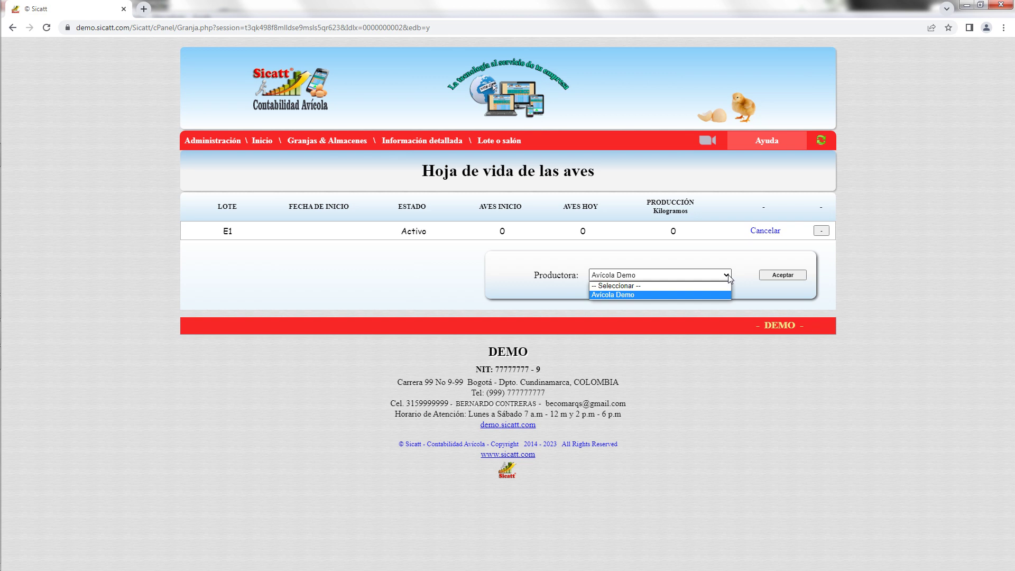
pyautogui.click(723, 294)
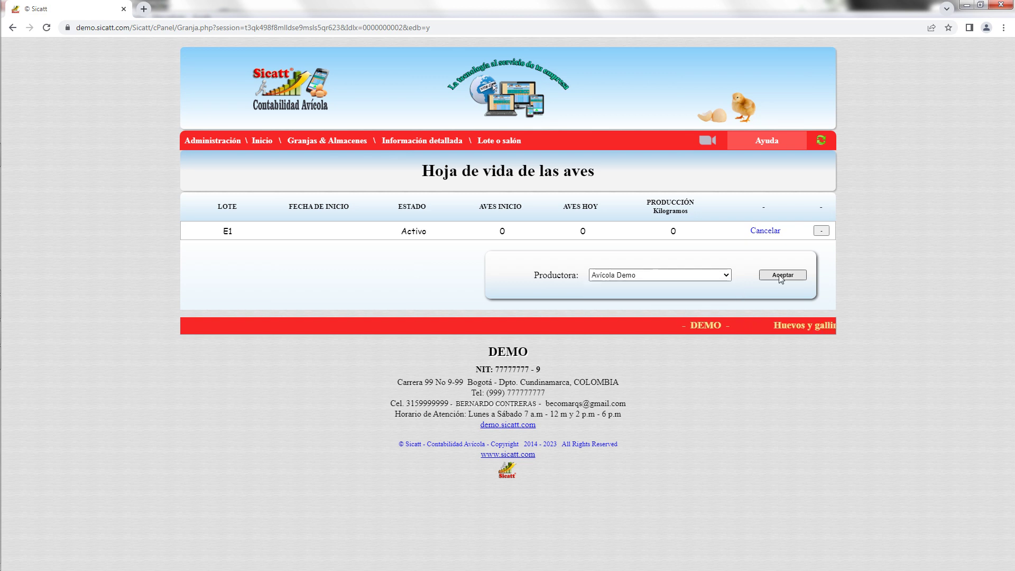
pyautogui.click(765, 232)
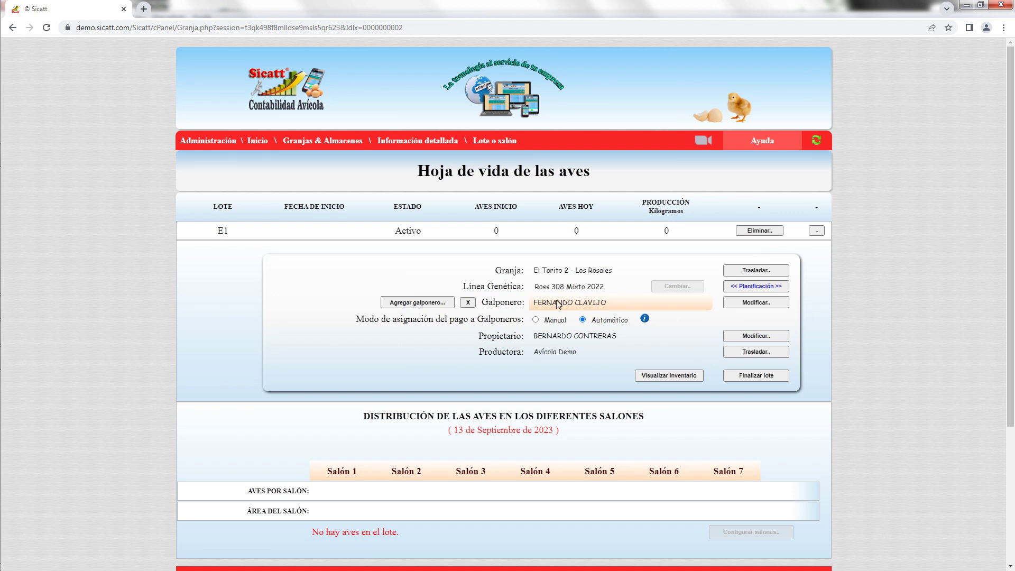
pyautogui.scroll(-2, 574, 303)
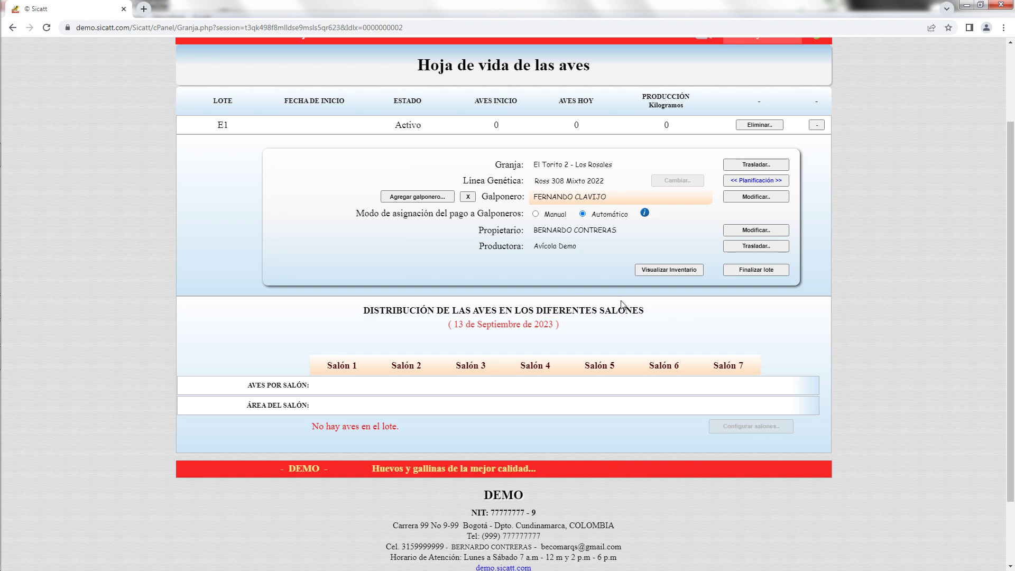
# Show lot E1's feed consumption and inventory plan, viewing Parámetros iniciales without changes.
pyautogui.click(766, 181)
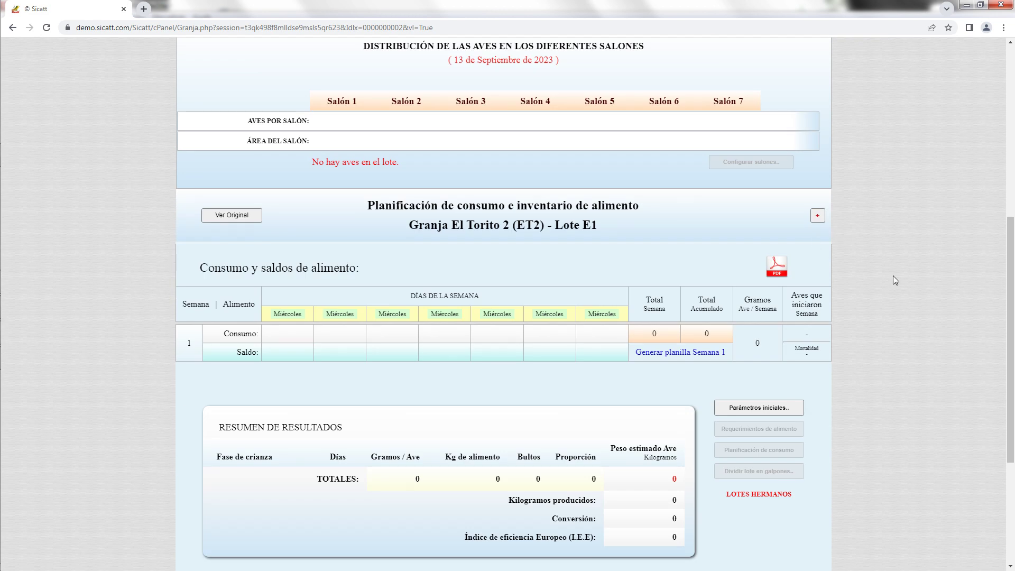
pyautogui.moveTo(1011, 238); pyautogui.dragTo(1011, 212)
pyautogui.scroll(3, 1012, 211)
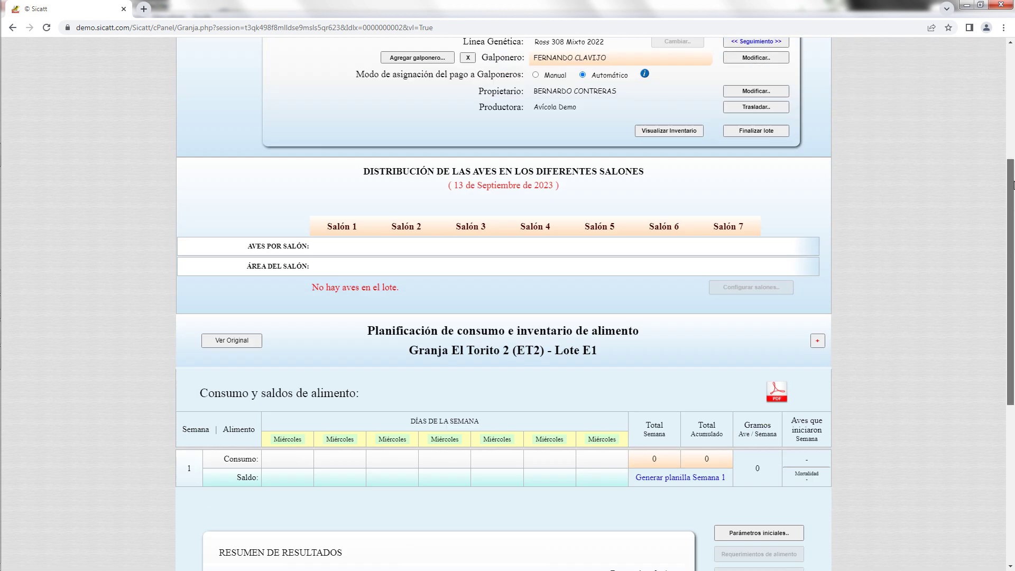
pyautogui.scroll(-2, 1013, 190)
pyautogui.scroll(-2, 1013, 195)
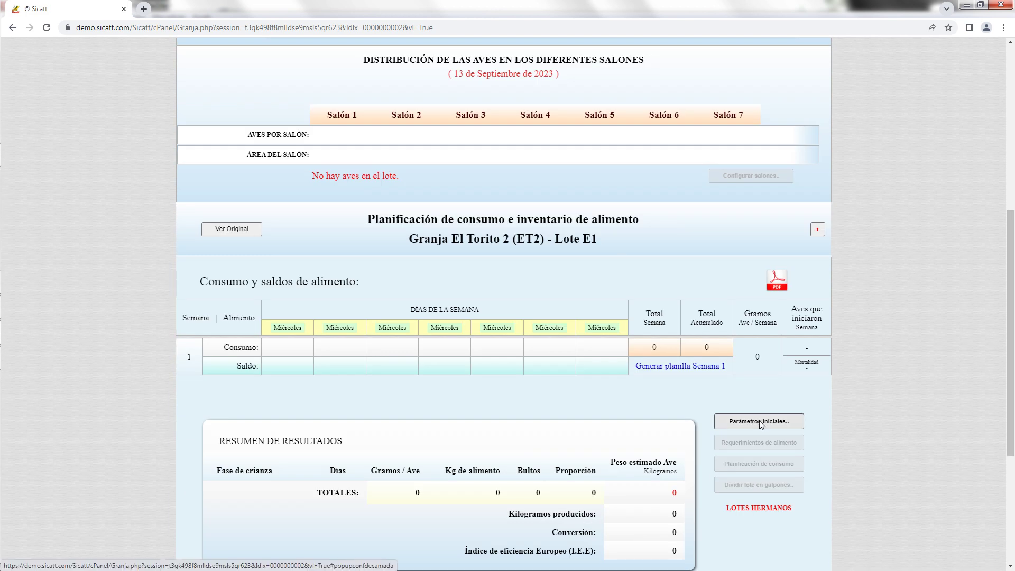
pyautogui.click(760, 422)
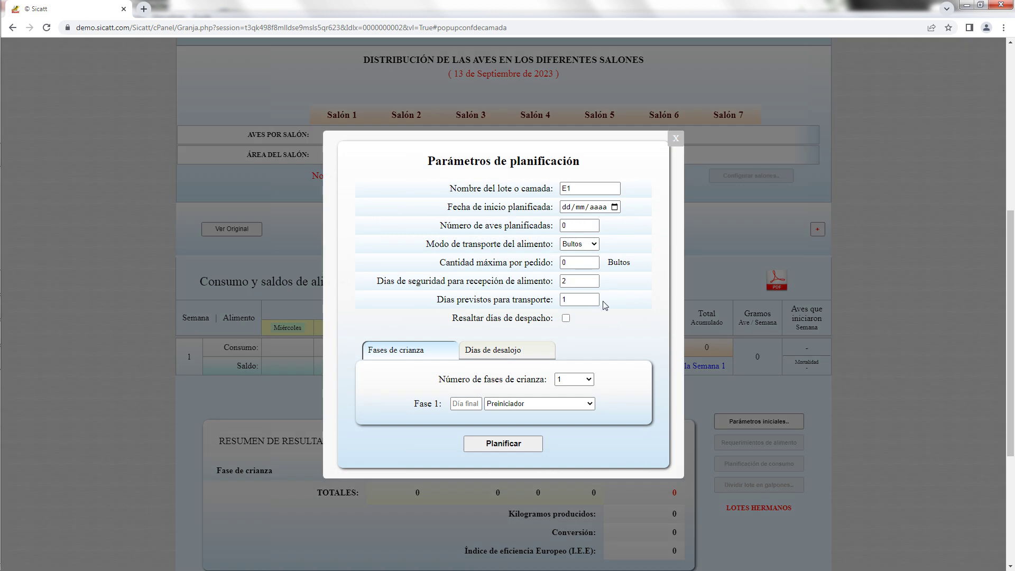
pyautogui.click(674, 139)
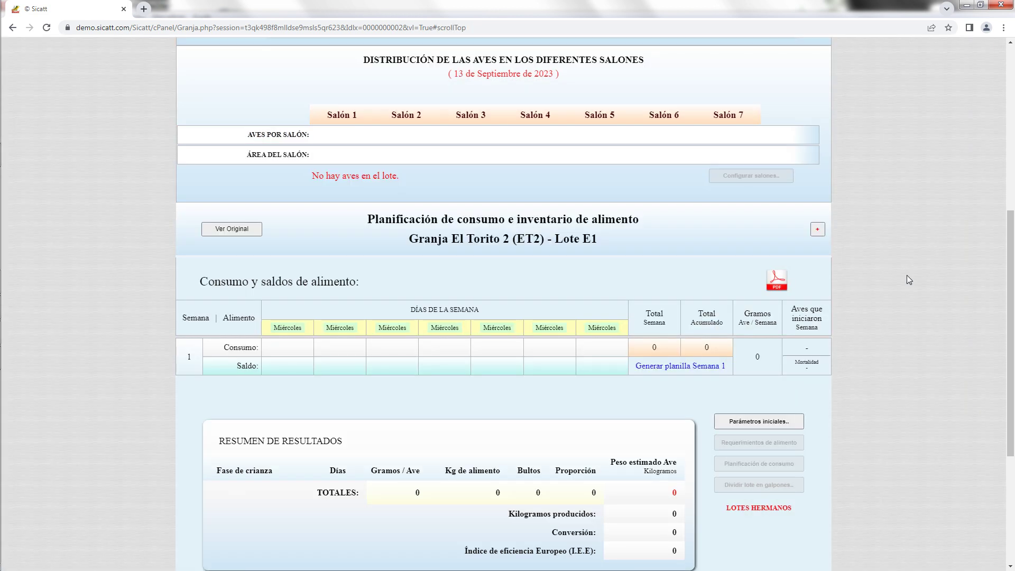
pyautogui.moveTo(1012, 330); pyautogui.dragTo(1012, 237)
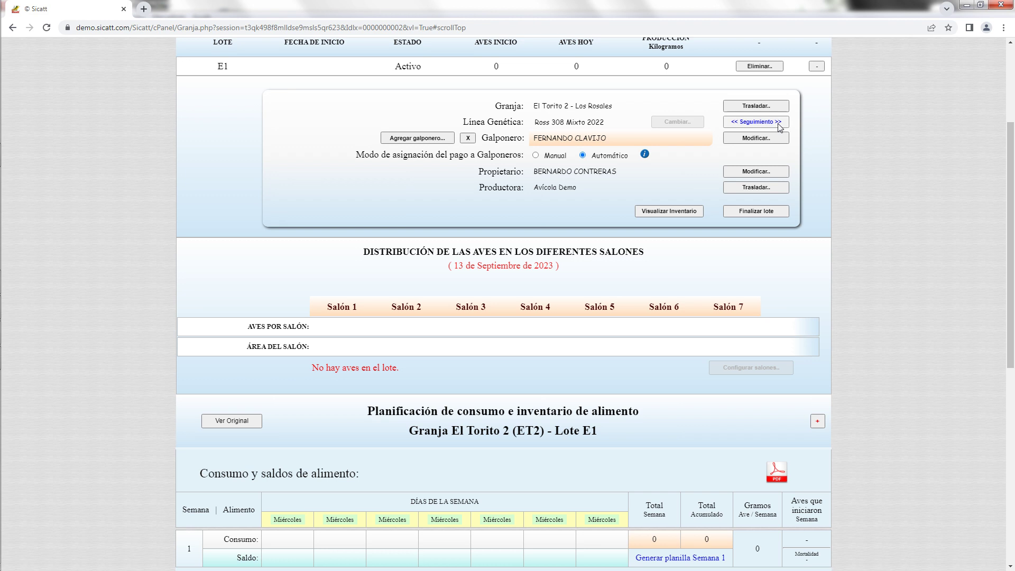
# Leave lot E1 for Hoja de vida de las aves, then return to the Sicatt home page.
pyautogui.click(777, 124)
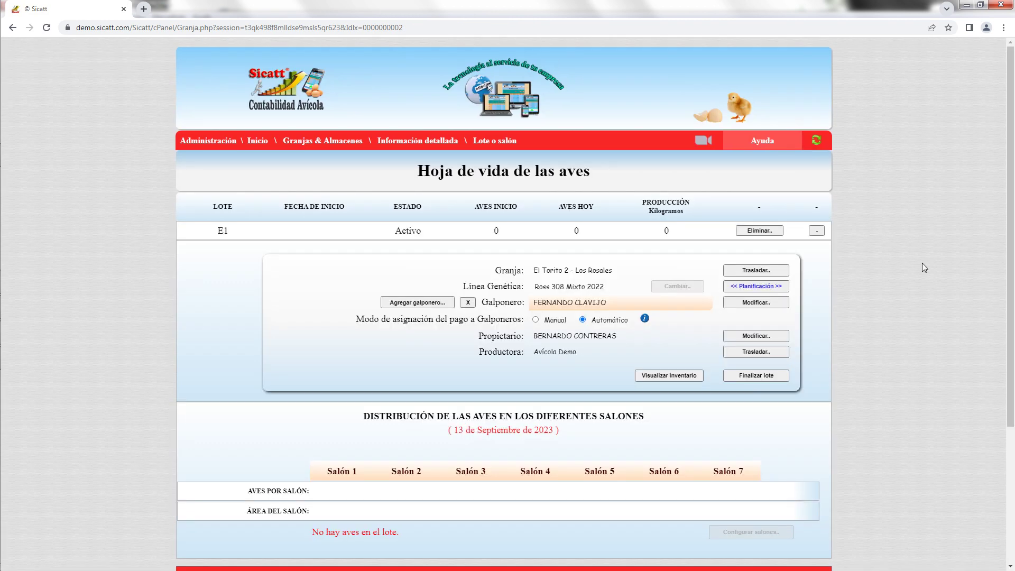
pyautogui.scroll(-1, 720, 330)
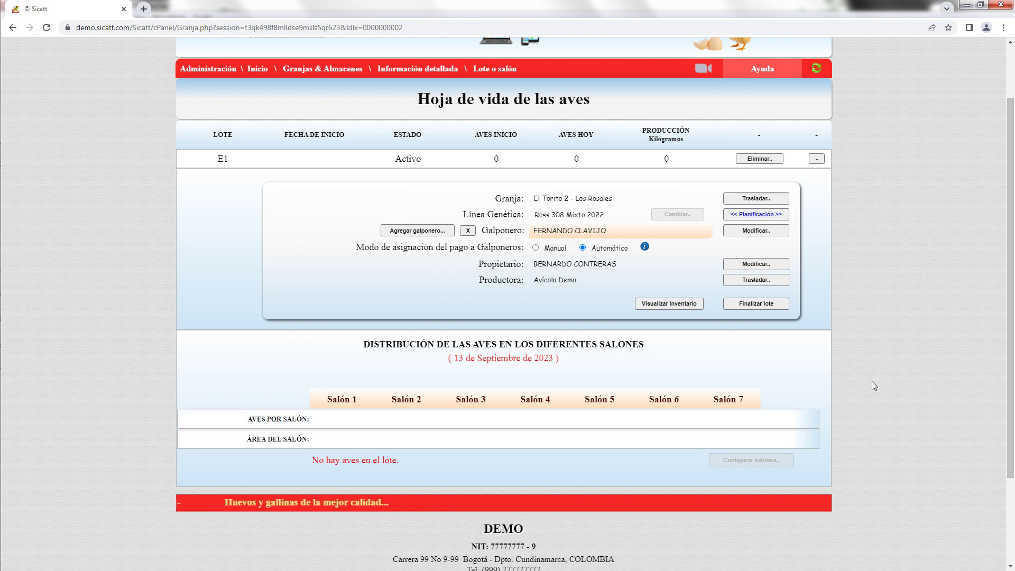
pyautogui.scroll(1, 1011, 295)
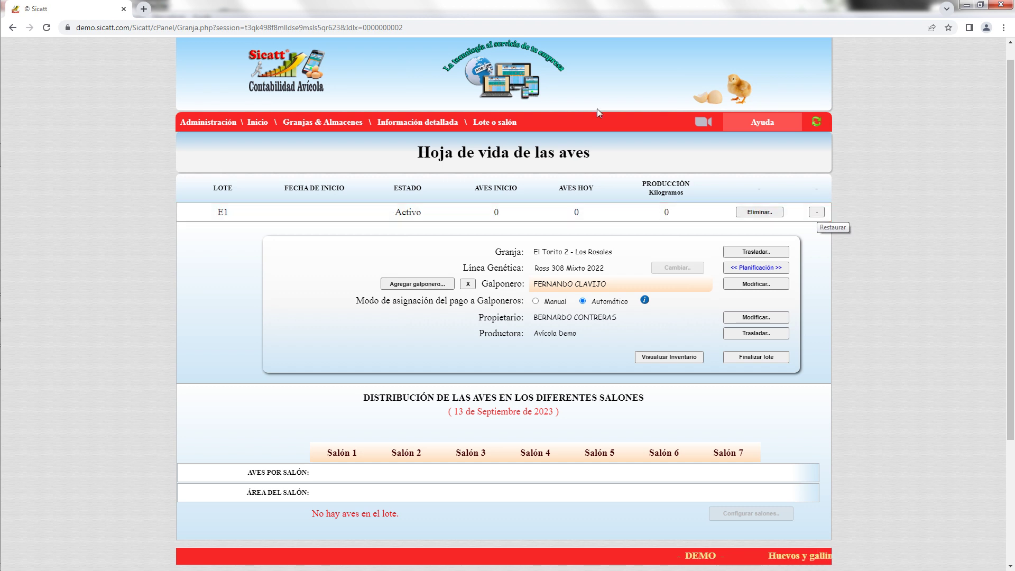
pyautogui.click(507, 87)
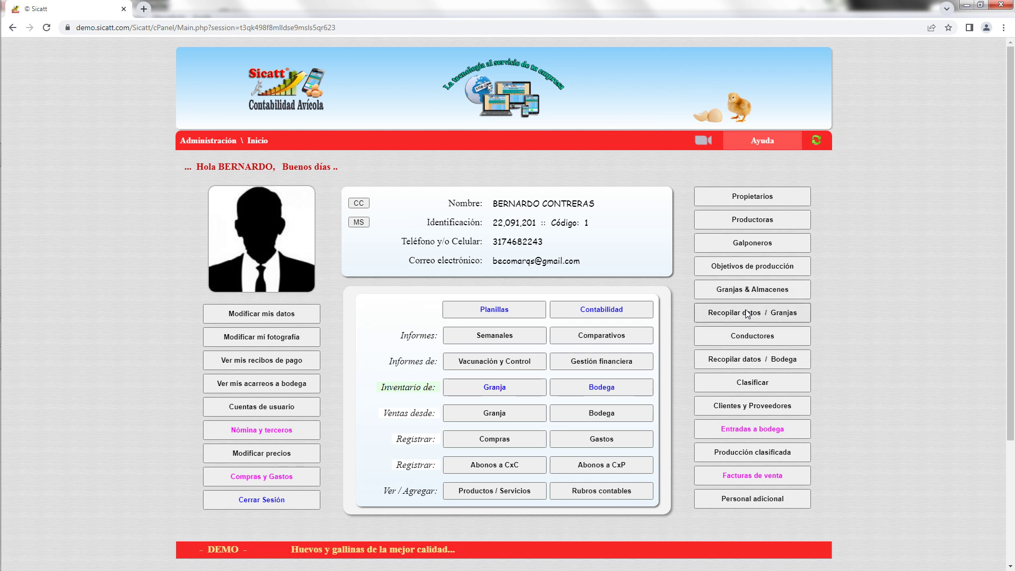
# In Recopilar datos / Granjas, review El Torito and El Torito 2 mortality summaries, then expand El Torito's lot P1.
pyautogui.click(780, 313)
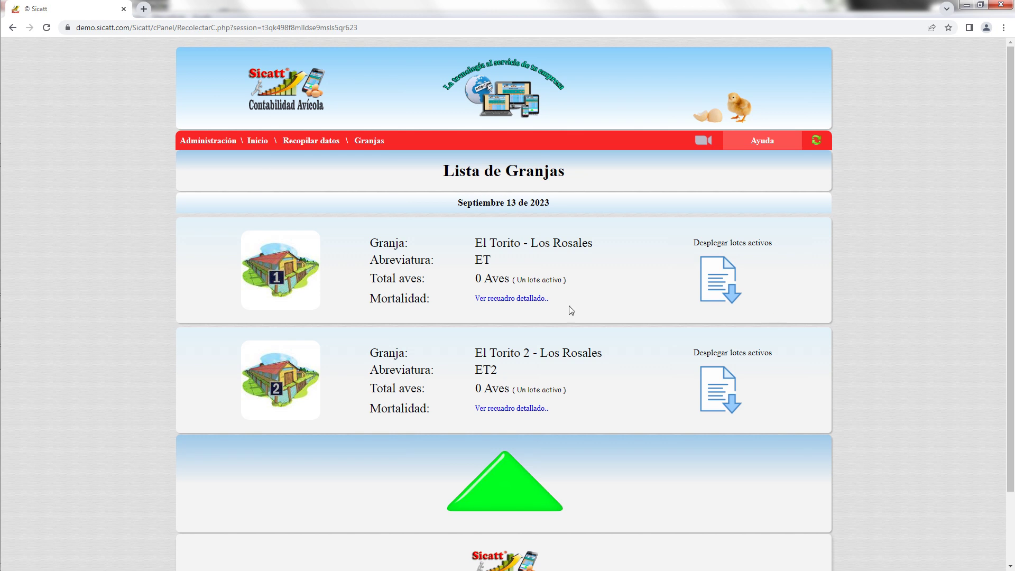
pyautogui.click(530, 299)
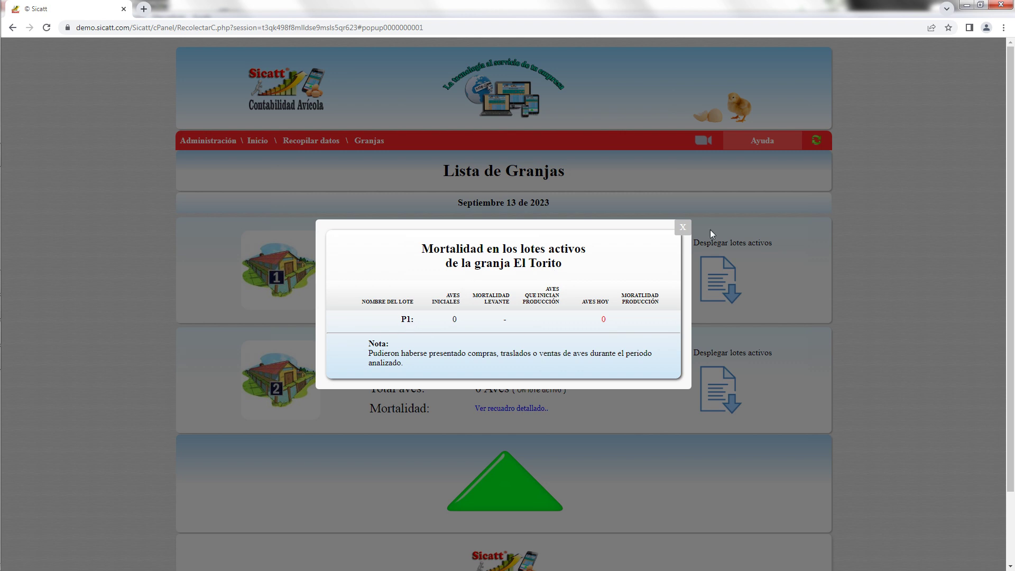
pyautogui.click(681, 228)
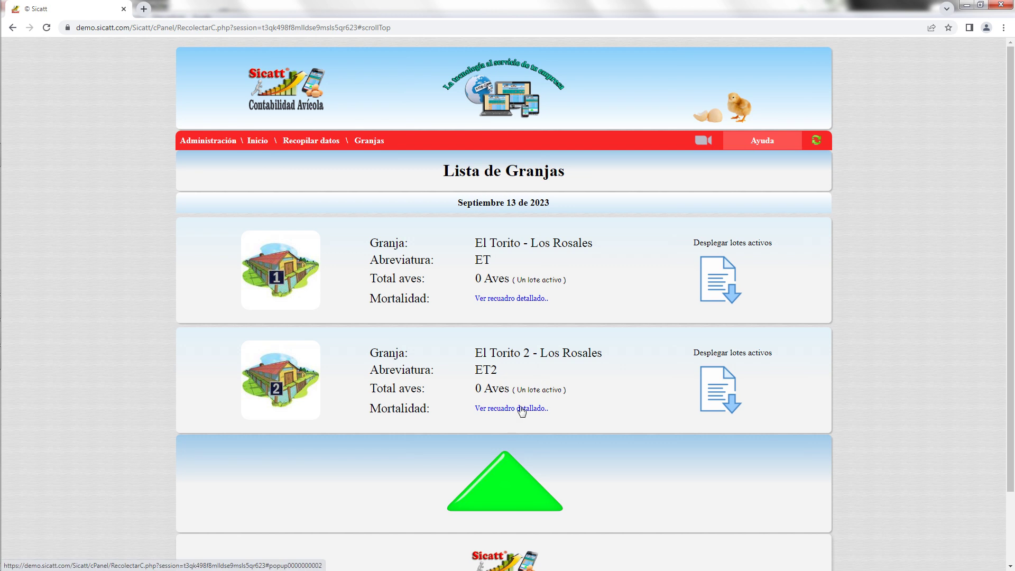
pyautogui.click(521, 408)
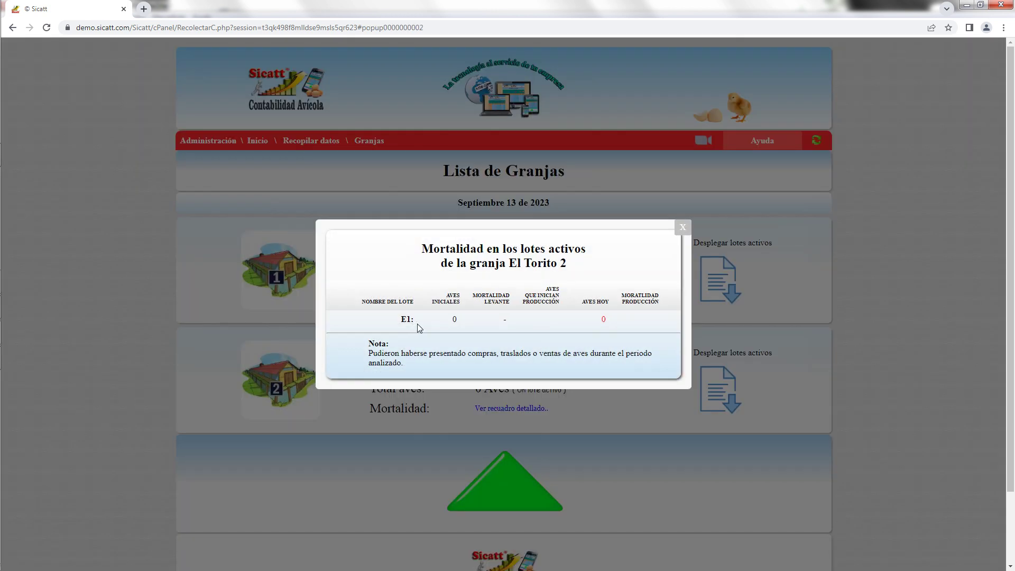
pyautogui.click(681, 227)
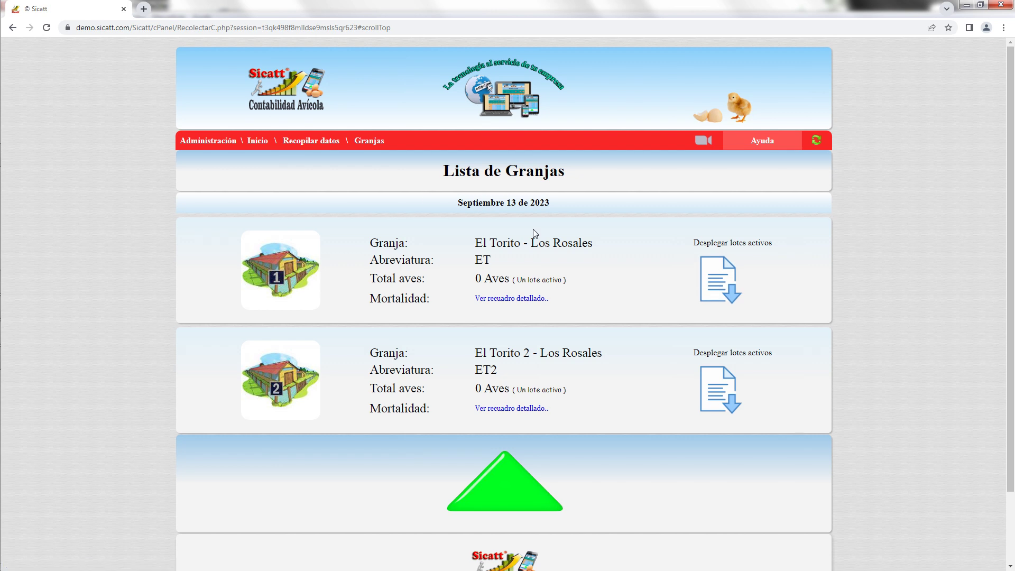
pyautogui.click(739, 291)
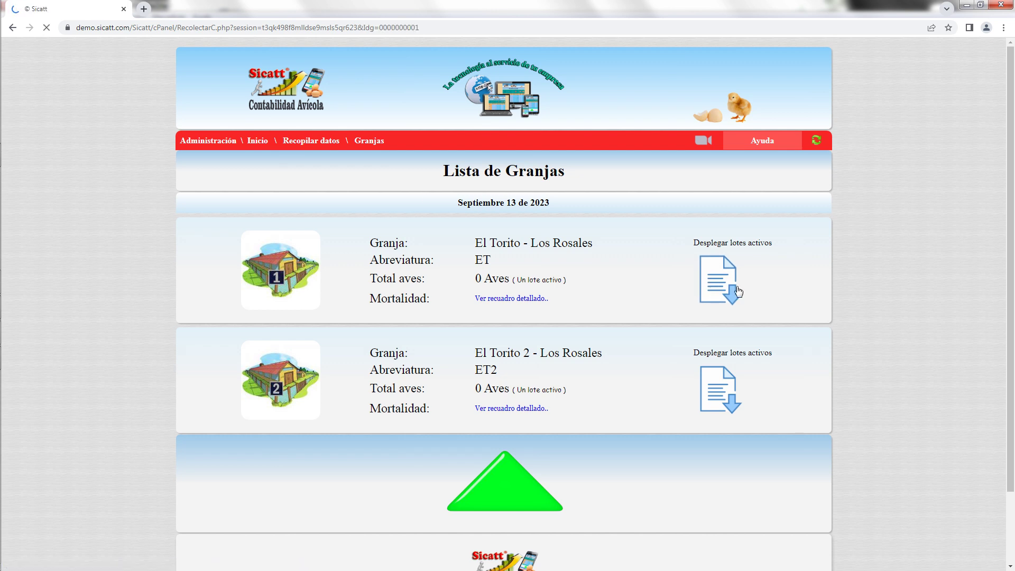
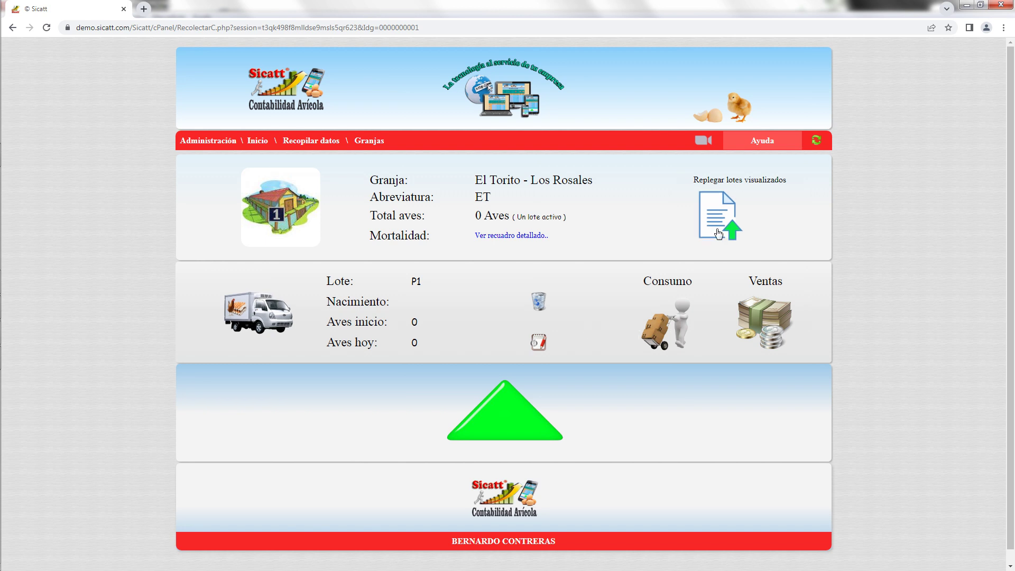
# Collapse El Torito's lot P1 to list both El Torito farms, then go back to the main panel.
pyautogui.click(721, 228)
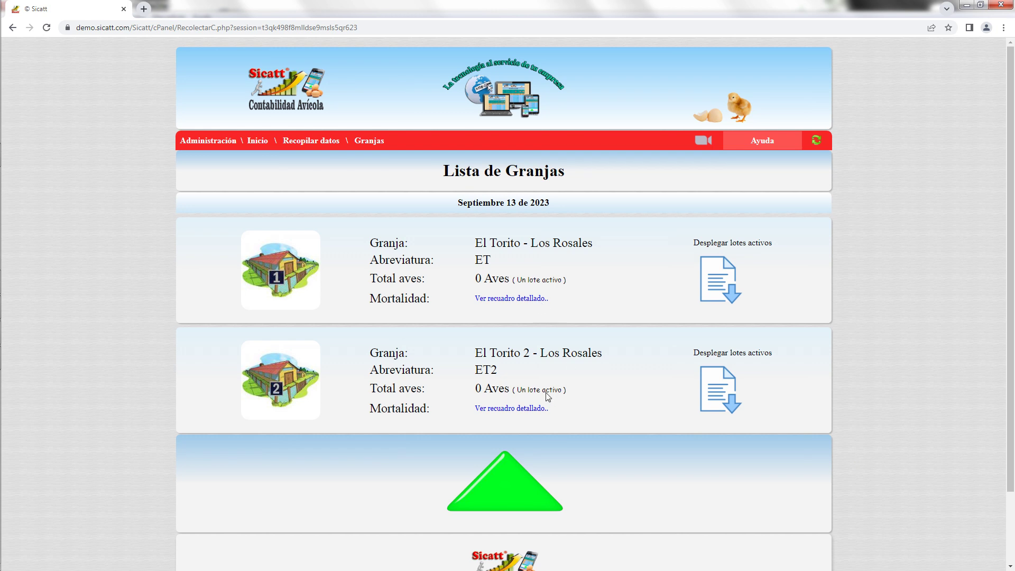
pyautogui.moveTo(547, 396)
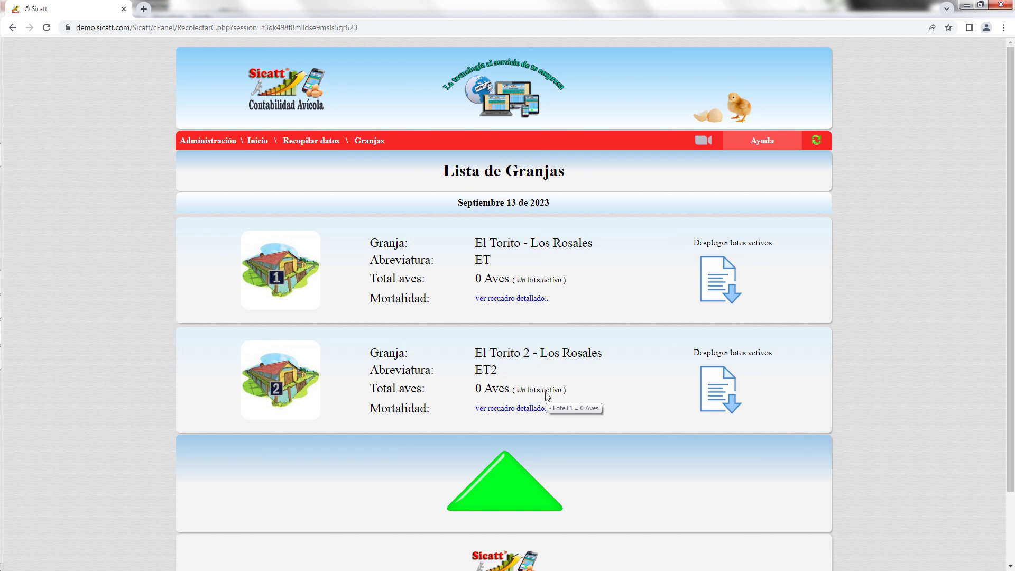
pyautogui.click(509, 480)
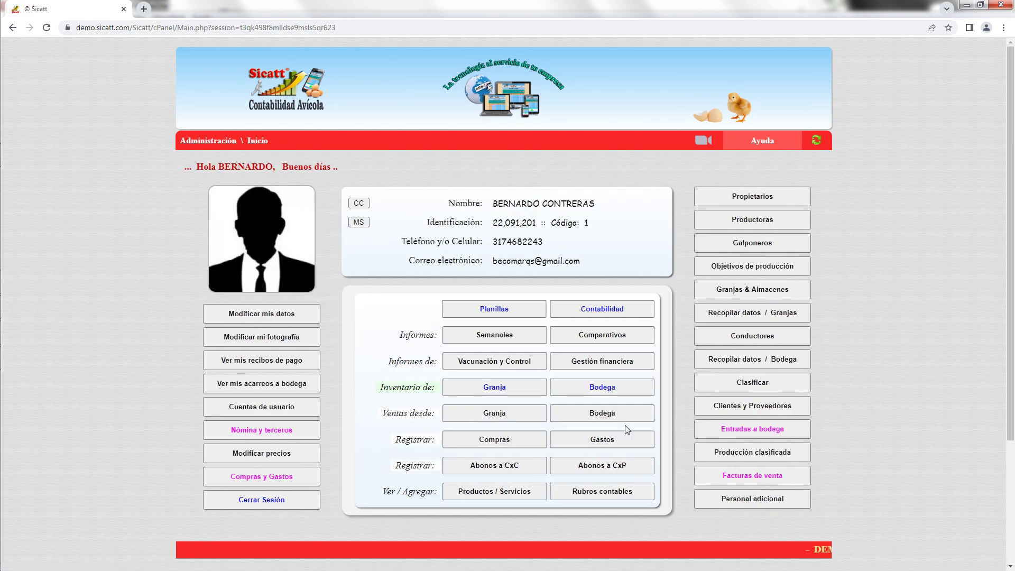